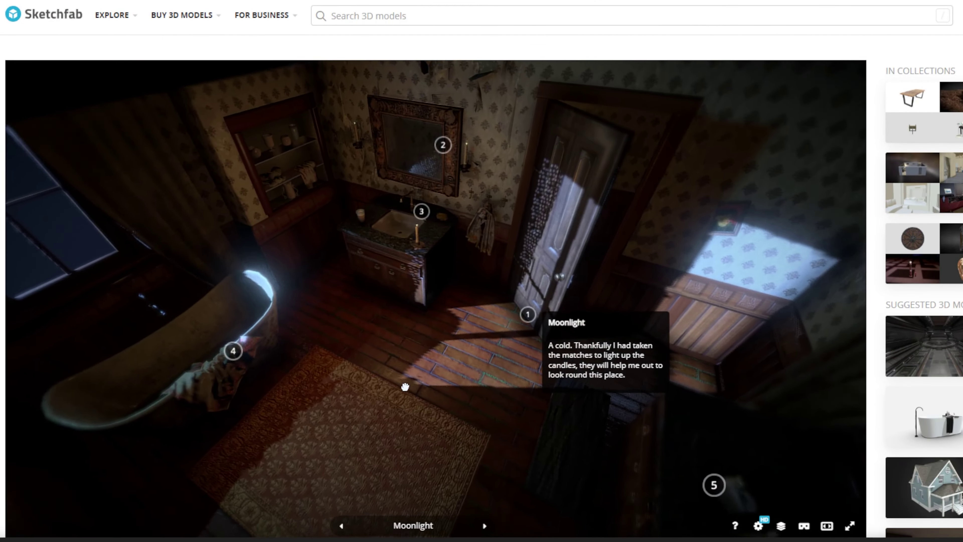
mouse_move(404, 386)
left_mouse_down()
mouse_move(331, 368)
mouse_move(351, 399)
mouse_move(404, 376)
left_mouse_up()
left_click(449, 156)
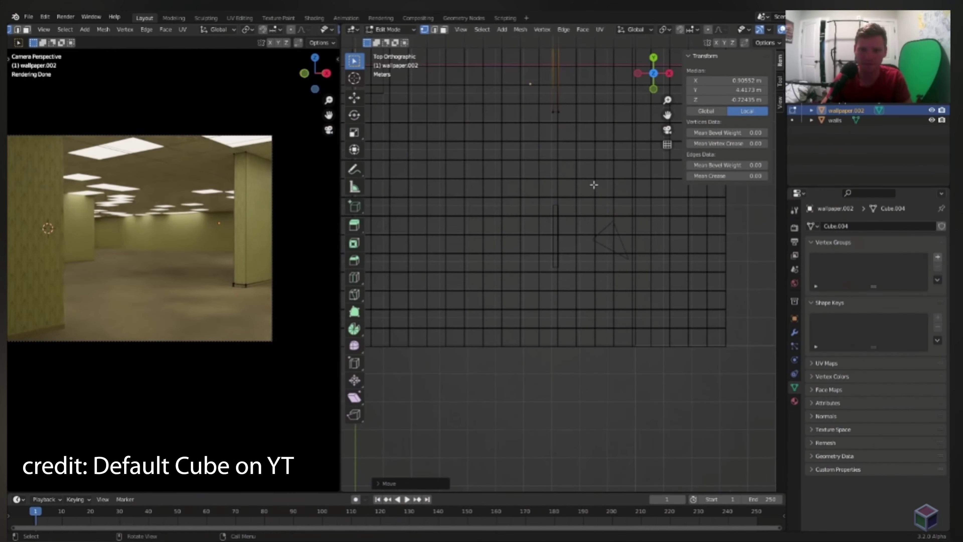
scroll(553, 246, "up", 3)
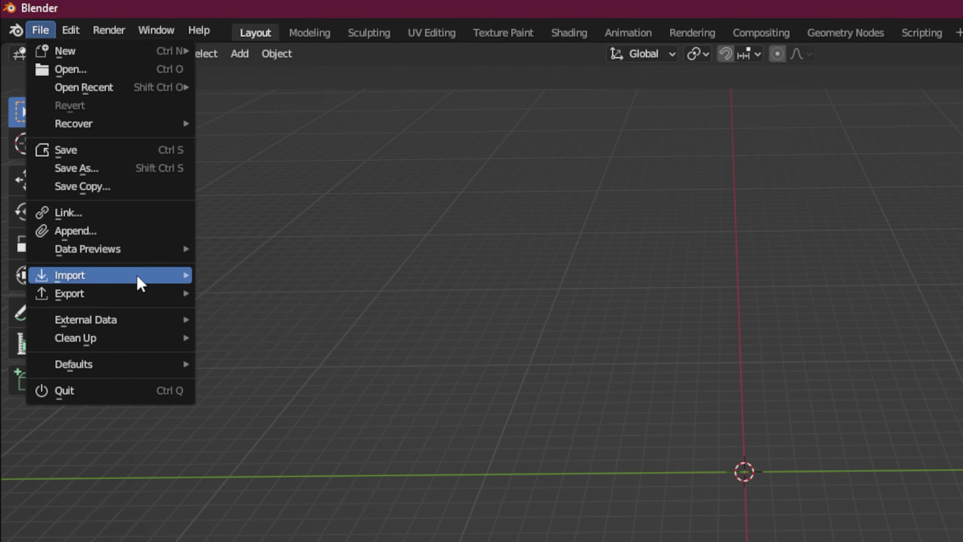
Import the FBX file "Old House scene.fbx" from the the-bathroom-free source folder
mouse_move(138, 276)
left_click(302, 455)
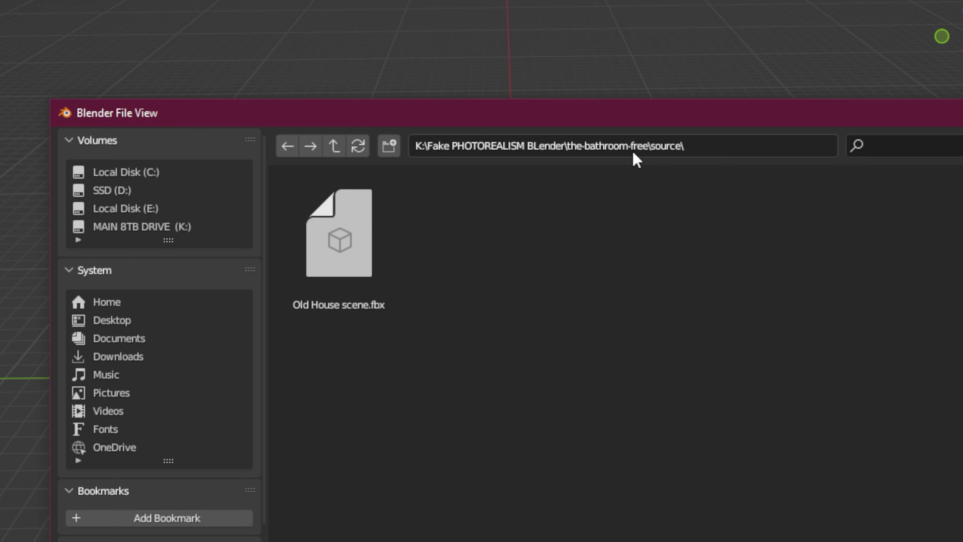
left_click(327, 286)
left_click(775, 439)
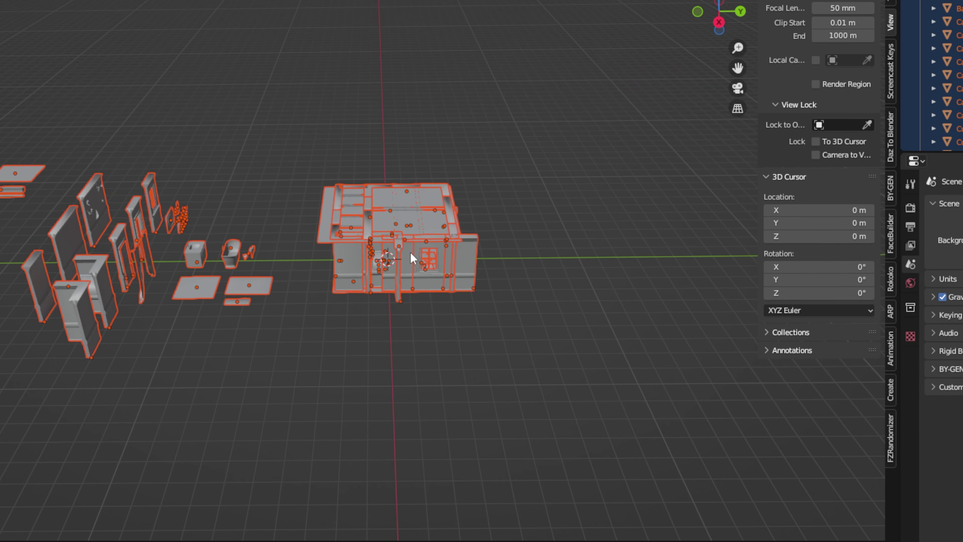
middle_click_drag(409, 252, 462, 273)
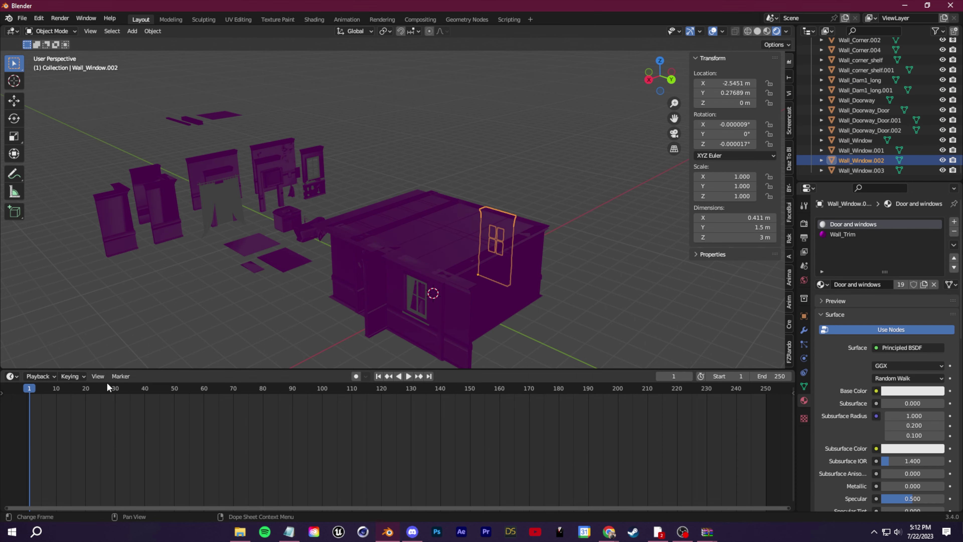
Turn the timeline area into a Shader Editor and select the Principled BSDF node of the window wall's Door and windows material
left_click(11, 376)
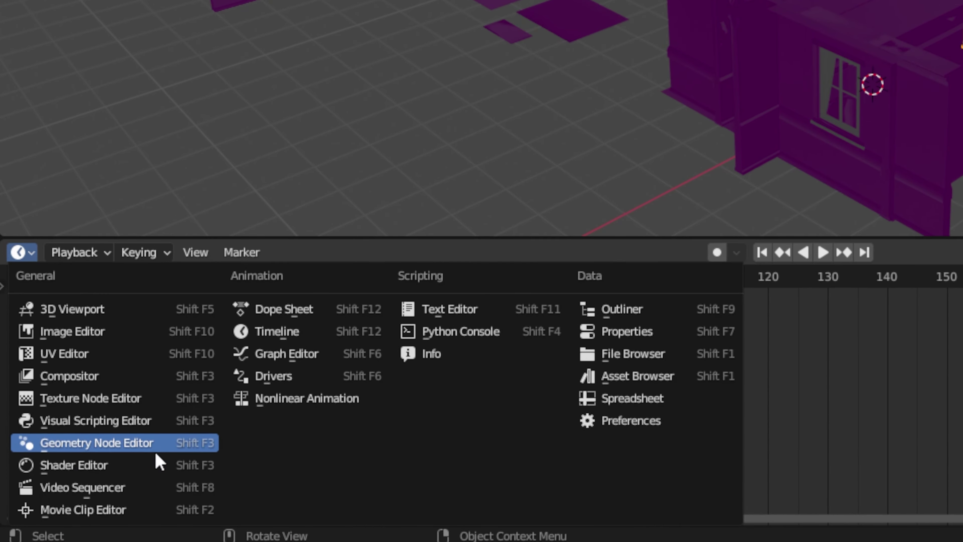
left_click(75, 481)
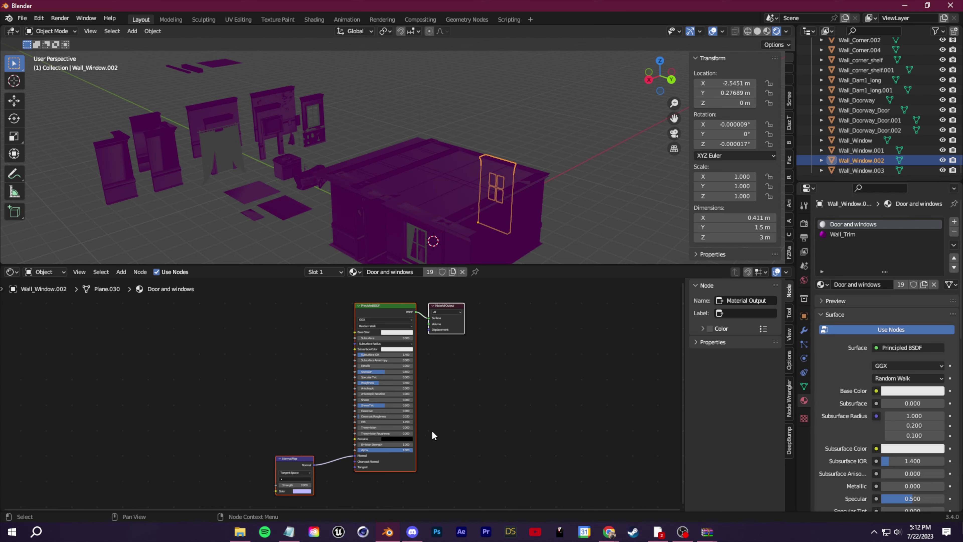
left_click(434, 430)
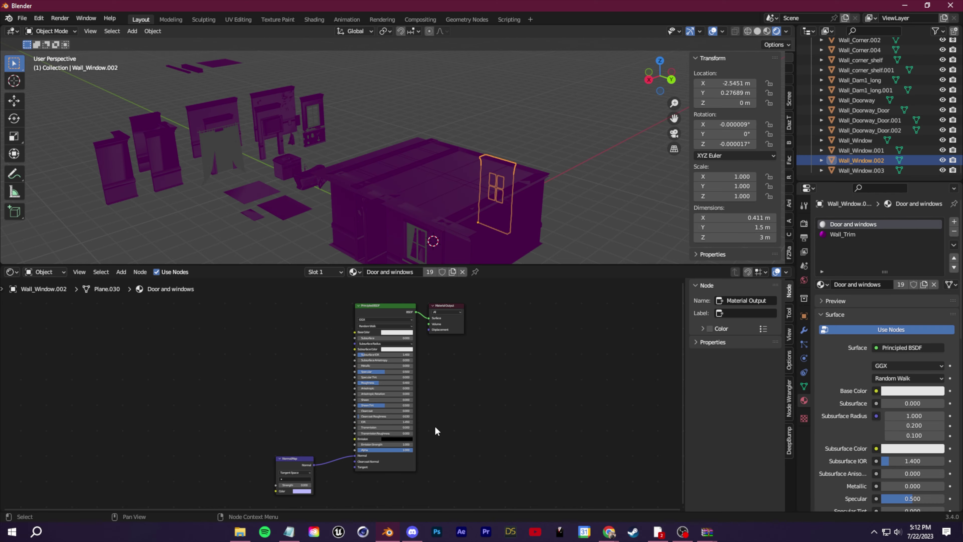
left_click(375, 308)
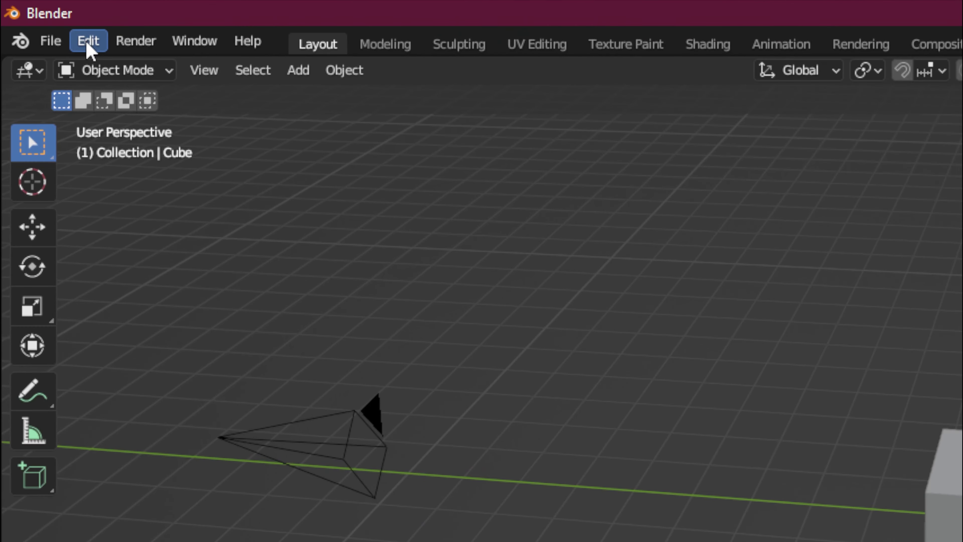
Find the Node Wrangler add-on in the preferences and enable it
left_click(40, 19)
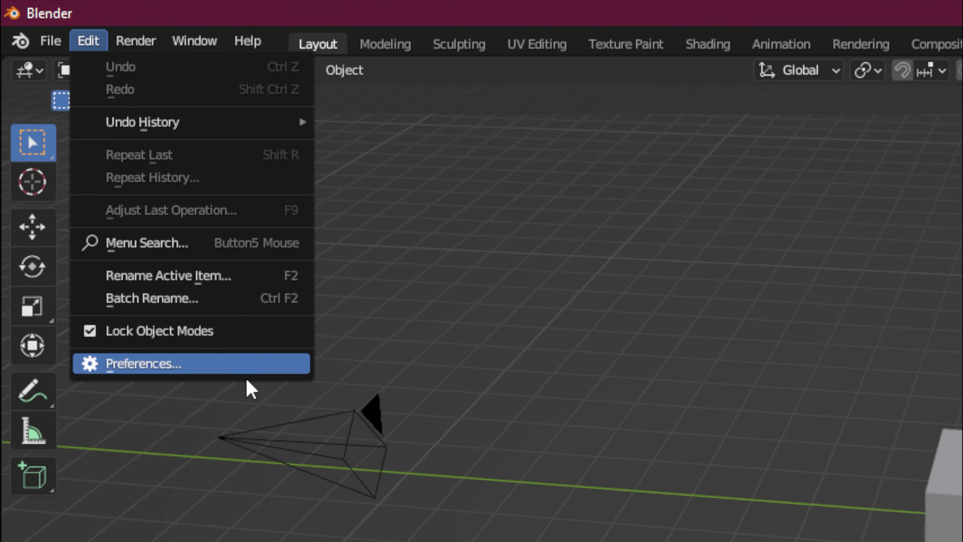
left_click(211, 364)
left_click(660, 187)
type("node wr")
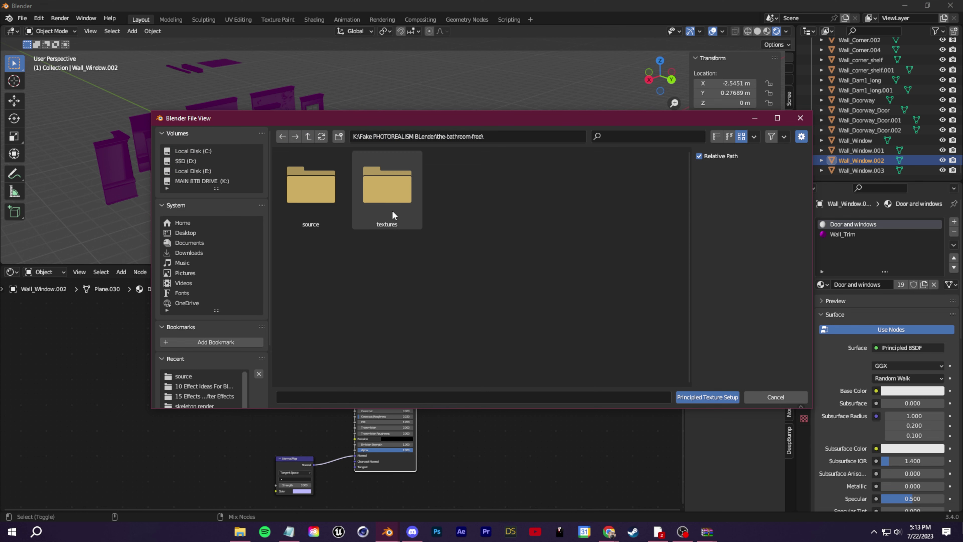
double_click(392, 213)
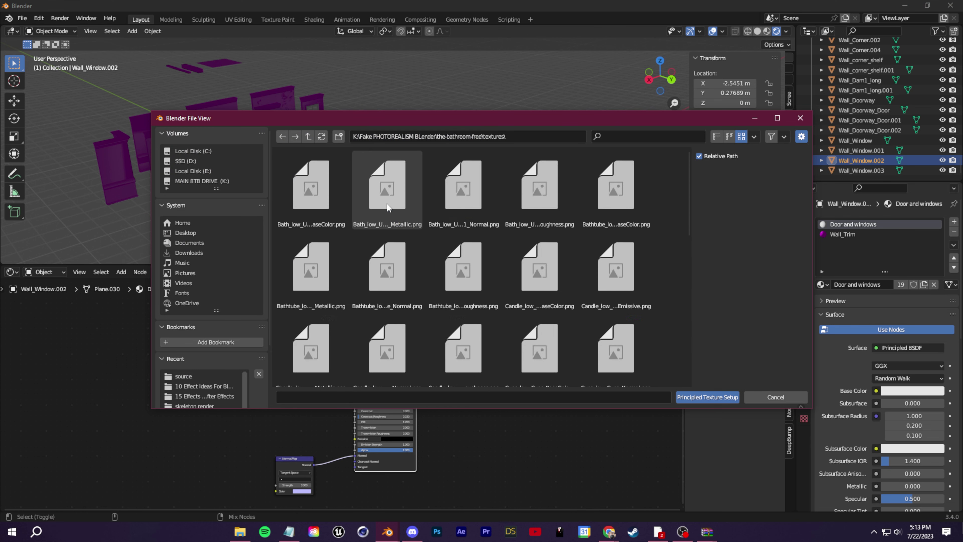
Filter the texture files by "door" and load all matching maps with Principled Texture Setup onto the Door and windows material
scroll(496, 302, "down", 3)
scroll(489, 306, "down", 3)
left_click(644, 137)
type("door")
left_click_drag(644, 277, 336, 154)
left_click(711, 400)
middle_click_drag(539, 231, 383, 218)
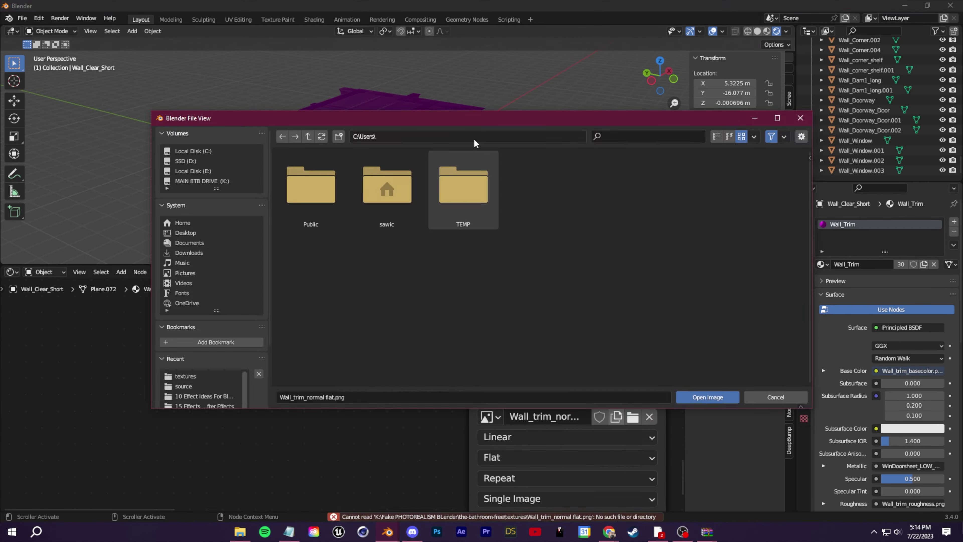
left_click(432, 155)
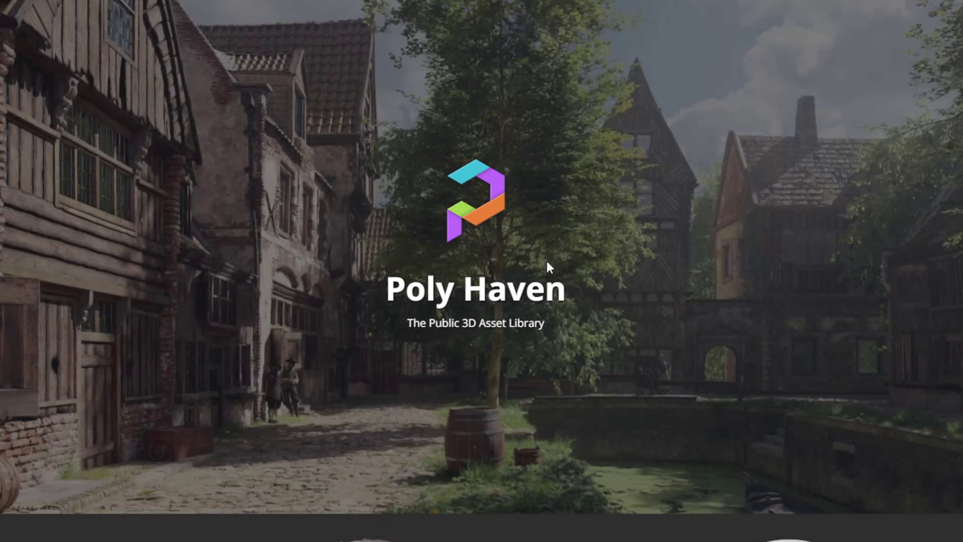
scroll(569, 311, "down", 5)
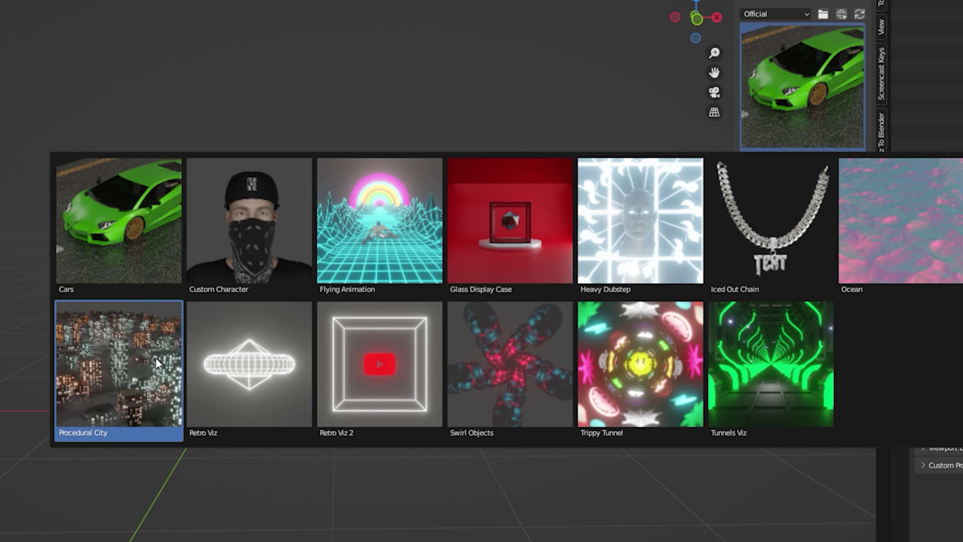
left_click(156, 358)
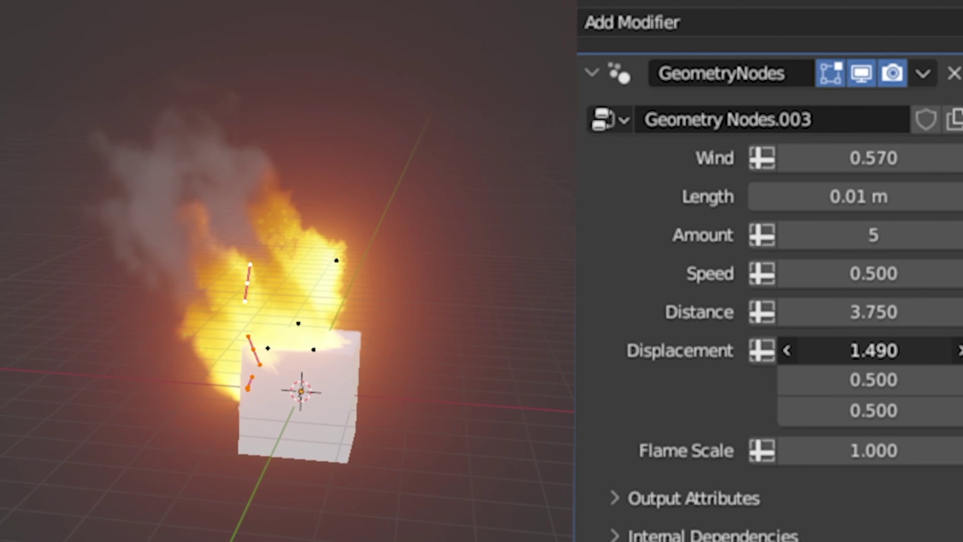
mouse_move(872, 350)
left_mouse_down()
mouse_move(815, 350)
mouse_move(857, 350)
left_mouse_up()
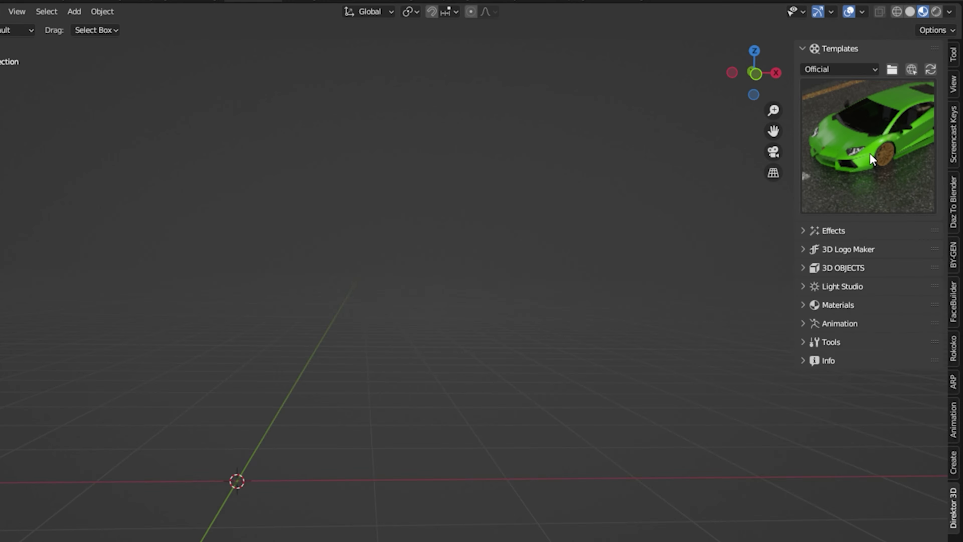
left_click(868, 163)
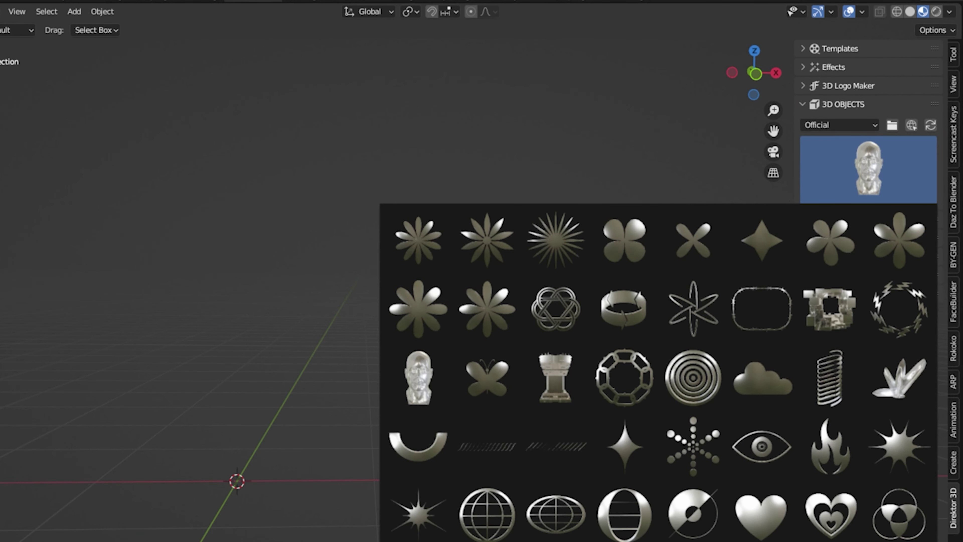
scroll(553, 531, "down", 2)
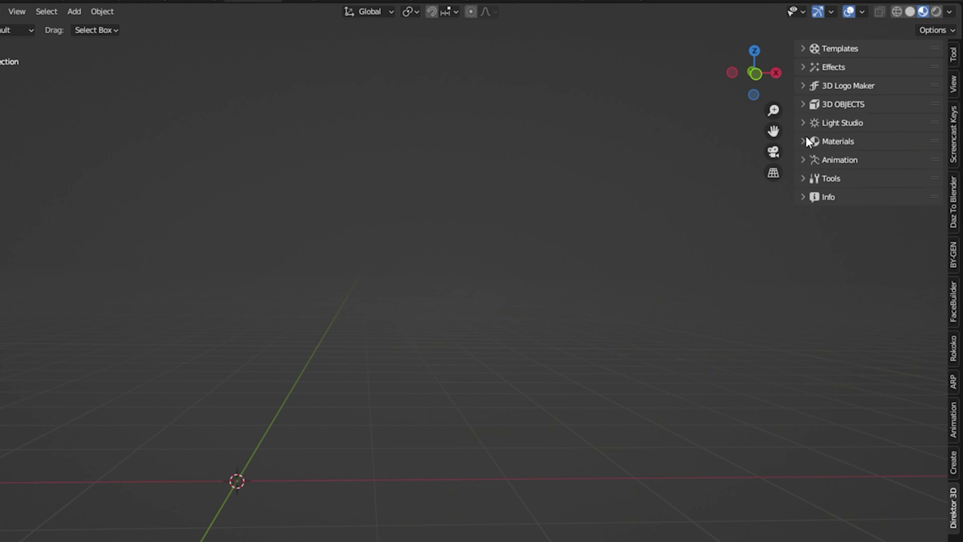
left_click(841, 122)
left_click(881, 166)
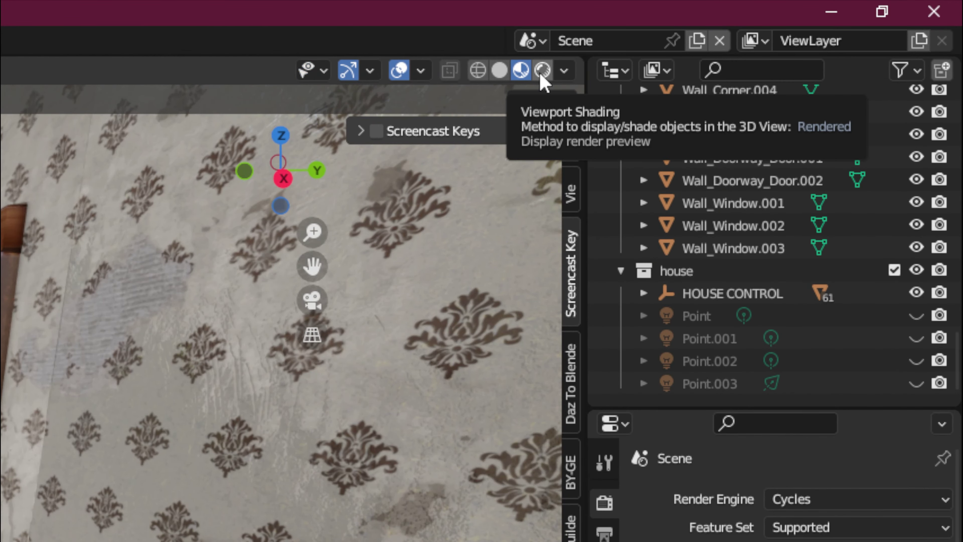
Display the house with rendered shading, add a point light near the end window, and show its light settings
left_click(543, 70)
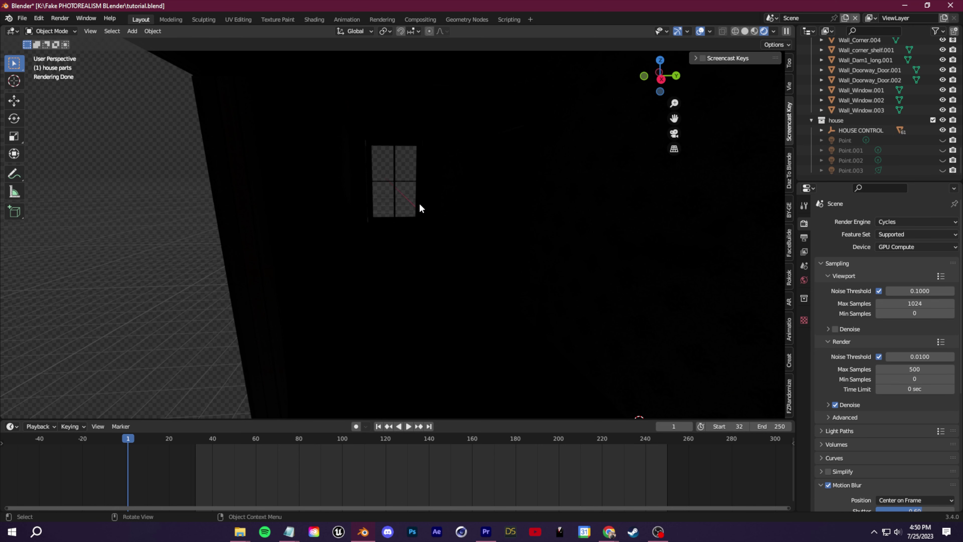
key("shift+a")
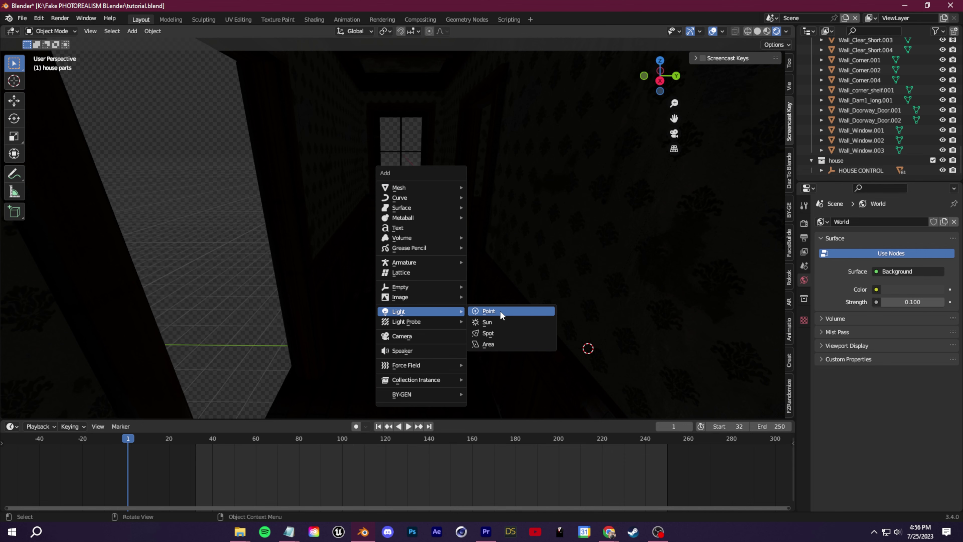
left_click(500, 312)
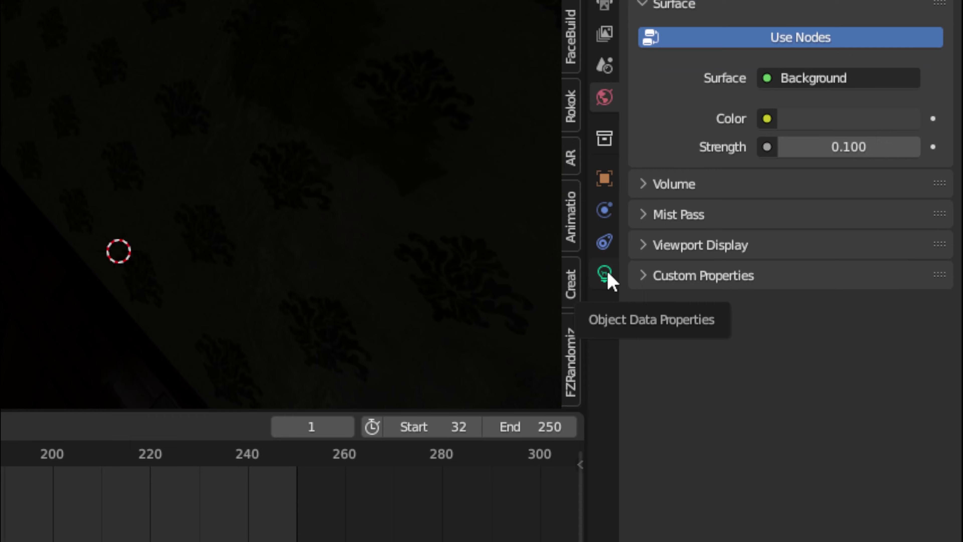
left_click(805, 359)
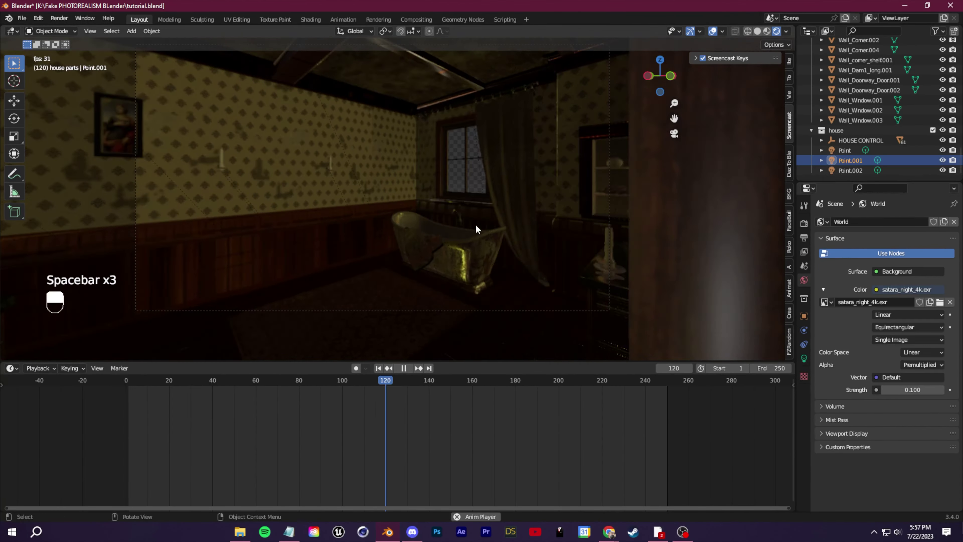
Place the point light above the bathtub and raise its power to about 396 W
key("space")
key("g")
left_click(362, 207)
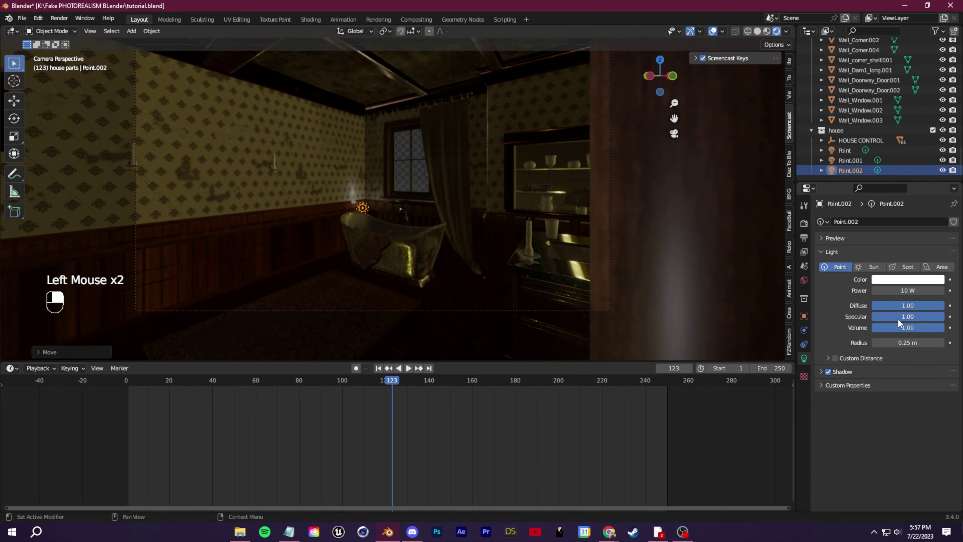
left_click_drag(908, 291, 940, 290)
Reposition the point light around the bathroom window and curtain to test how it illuminates the room
key("g")
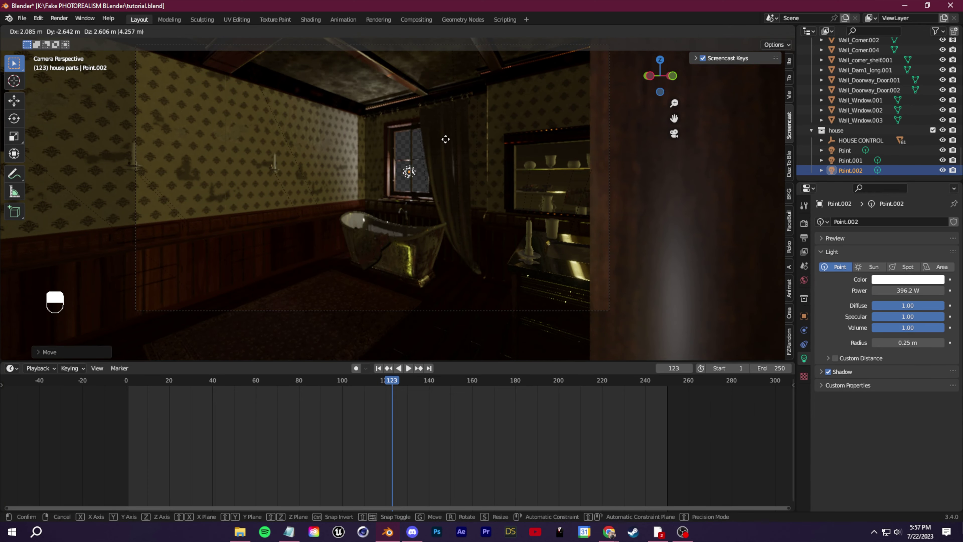
left_click(455, 114)
middle_click_drag(455, 115, 480, 189)
key("g")
left_click(439, 209)
key("g")
left_click(542, 185)
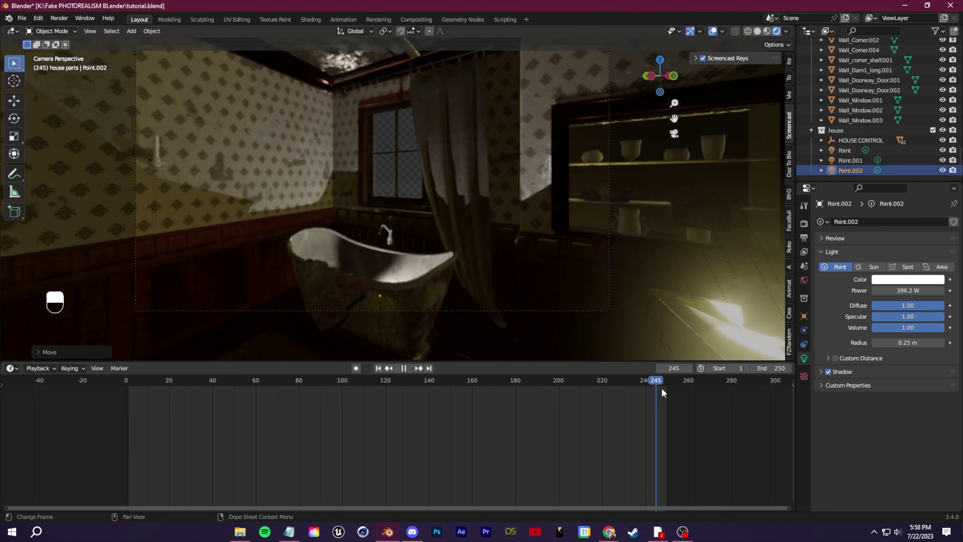
Adjust the point light's colour and play the animation
left_click(907, 279)
left_click(940, 215)
left_click(408, 368)
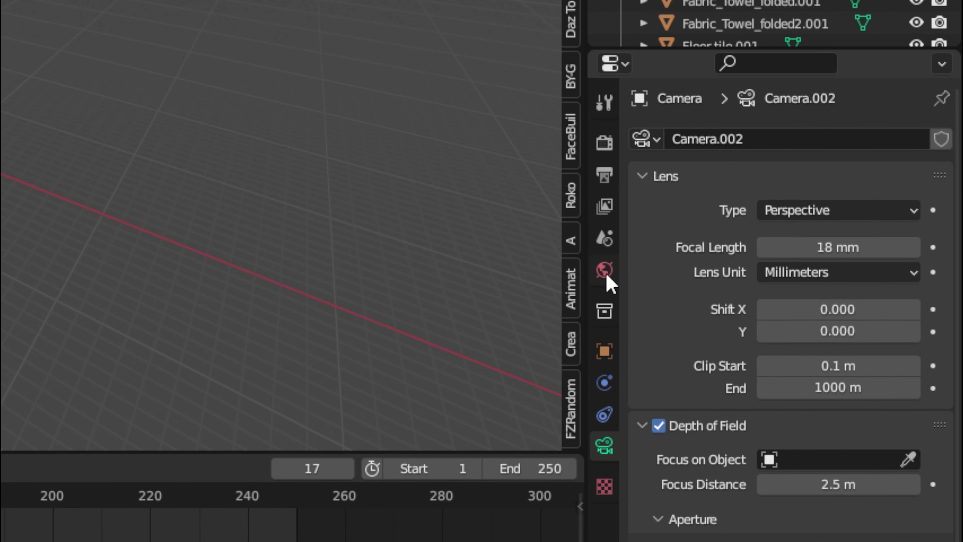
Assign an Environment Texture to the world background's colour
left_click(606, 275)
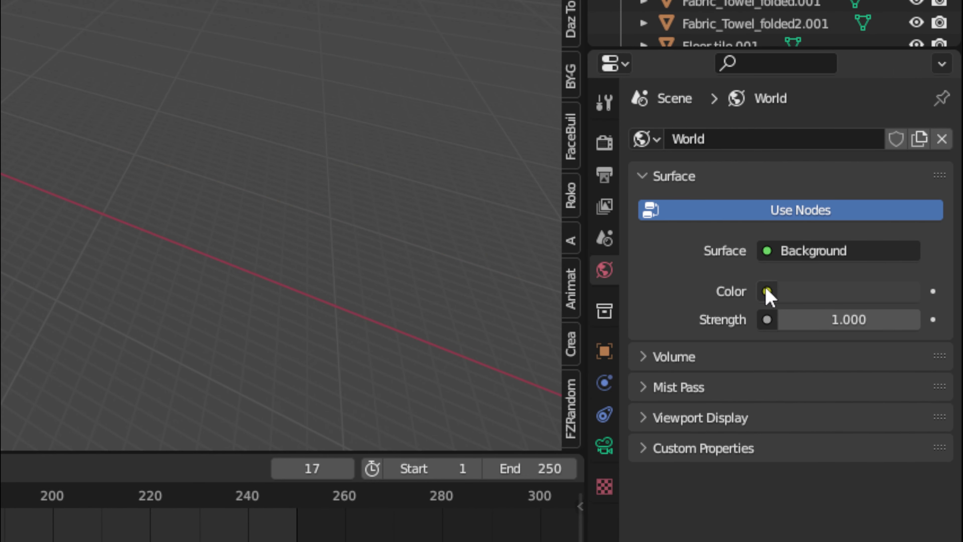
left_click(770, 293)
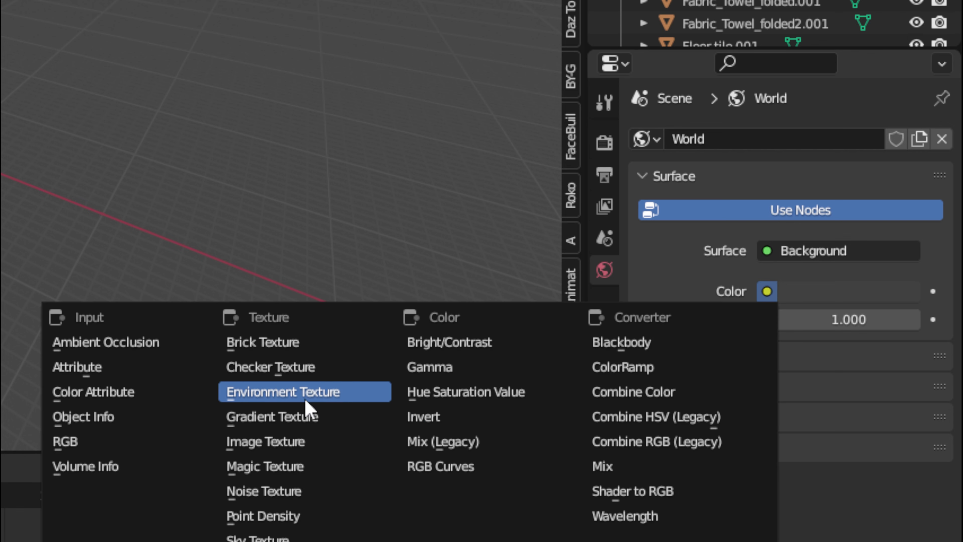
left_click(322, 393)
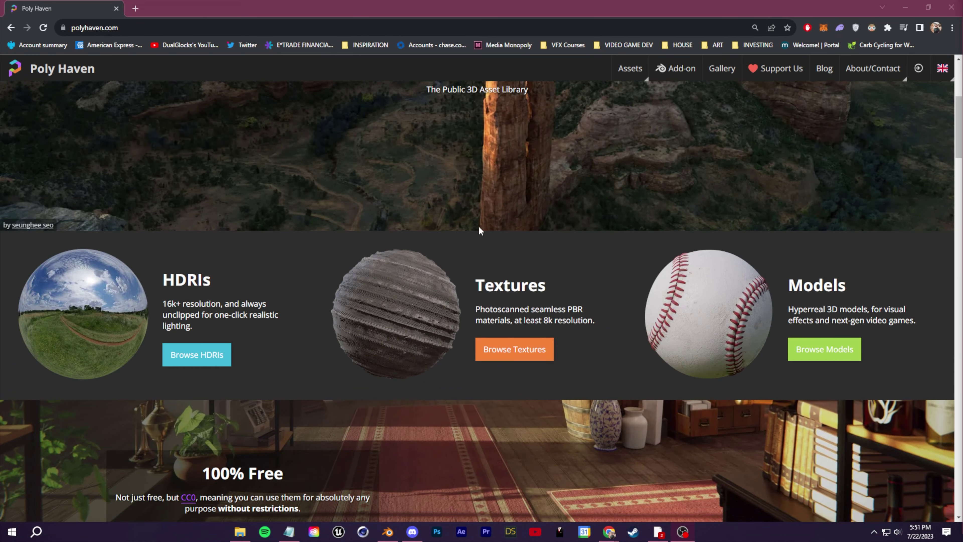
Switch to Poly Haven in the browser, browse the HDRIs, and download Satara Night as a 4K EXR
scroll(413, 243, "down", 1)
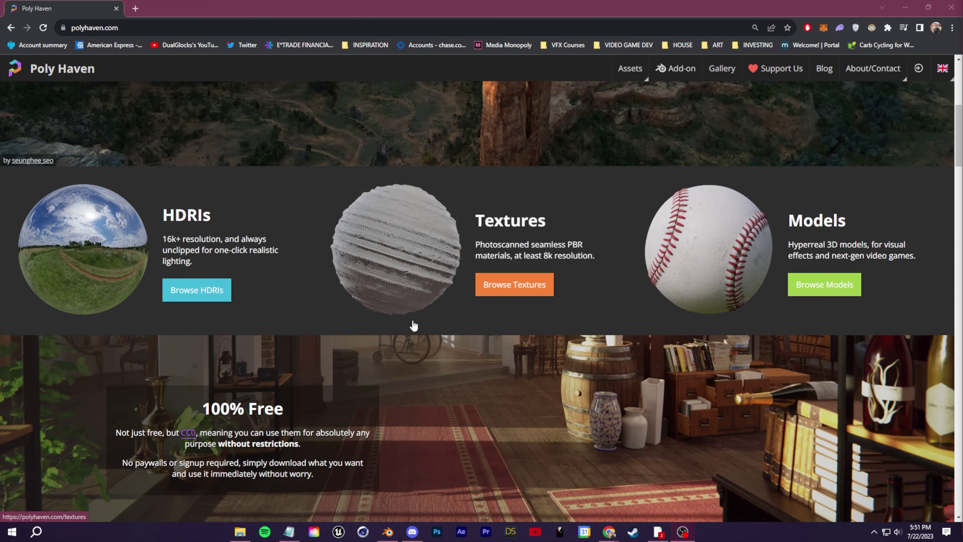
scroll(413, 324, "up", 1)
left_click(197, 353)
scroll(288, 312, "down", 9)
scroll(485, 395, "up", 9)
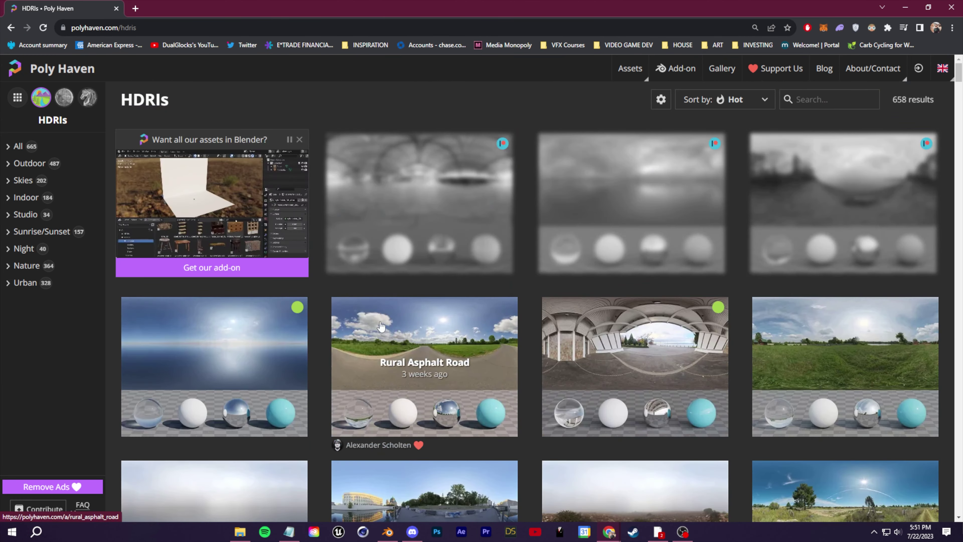
scroll(381, 326, "down", 7)
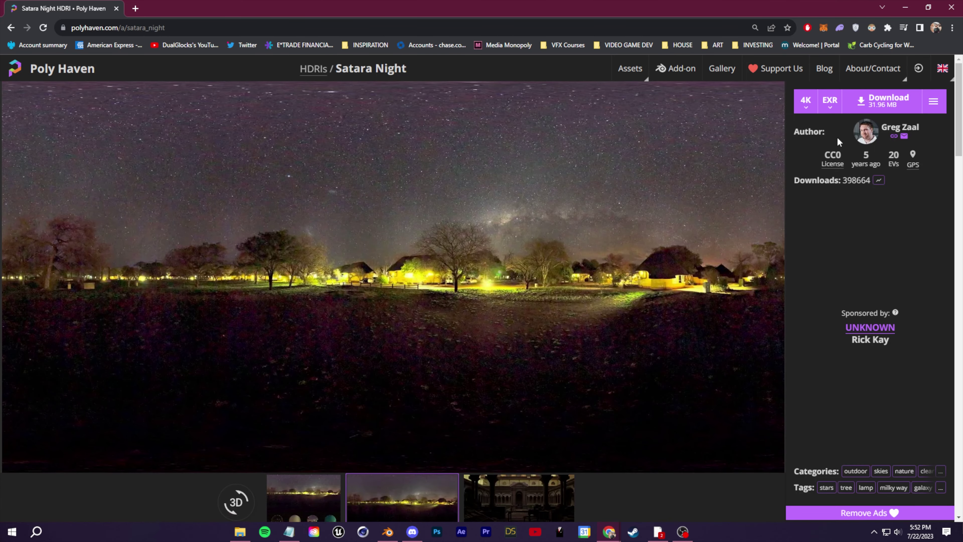
left_click(894, 97)
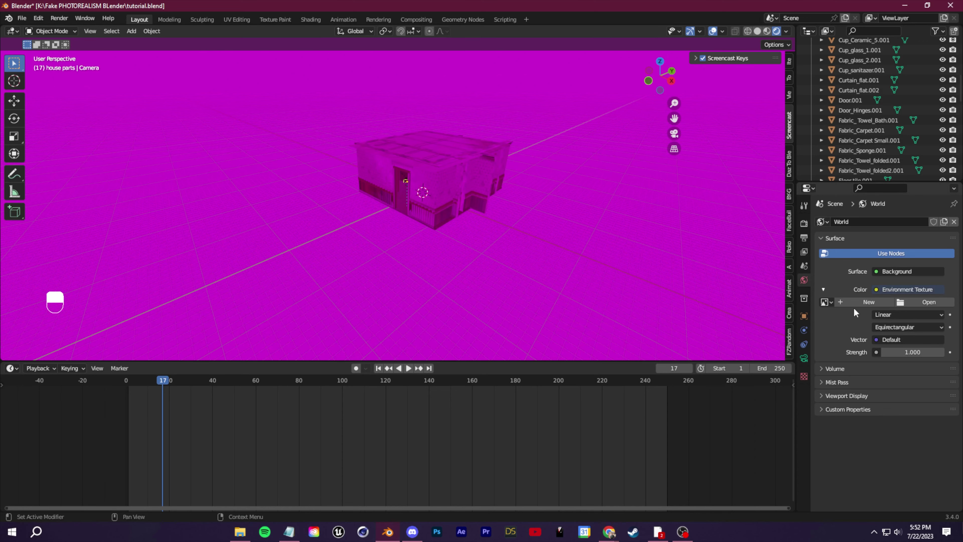
Switch back to Blender and load satara_night_4k.exr as the world's environment image
left_click(921, 303)
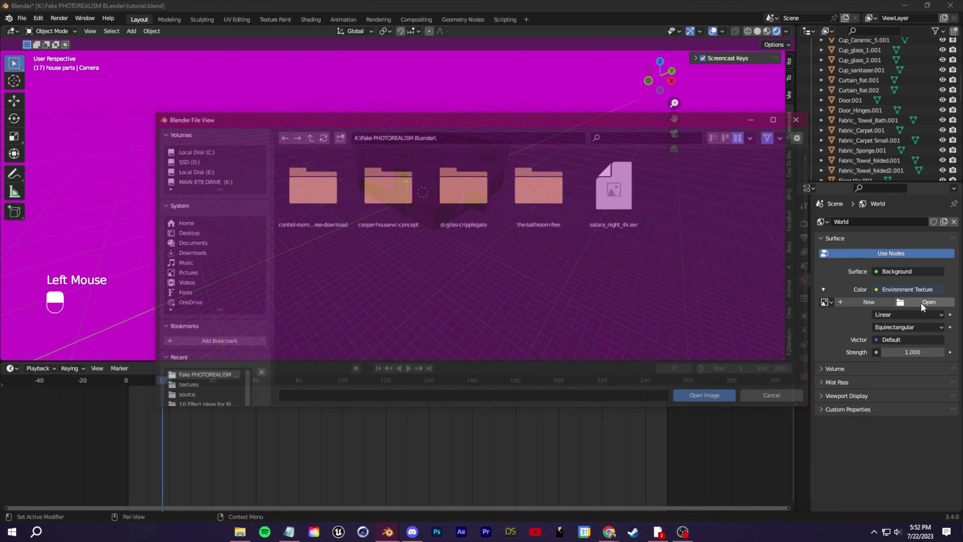
left_click(616, 186)
left_click(684, 397)
middle_click_drag(539, 194, 454, 244)
scroll(454, 243, "up", 3)
middle_click_drag(528, 167, 451, 189, "shift")
Try the world background at strength 4.8 and restore it to 1
left_click_drag(935, 389, 959, 390)
middle_click_drag(472, 229, 403, 177)
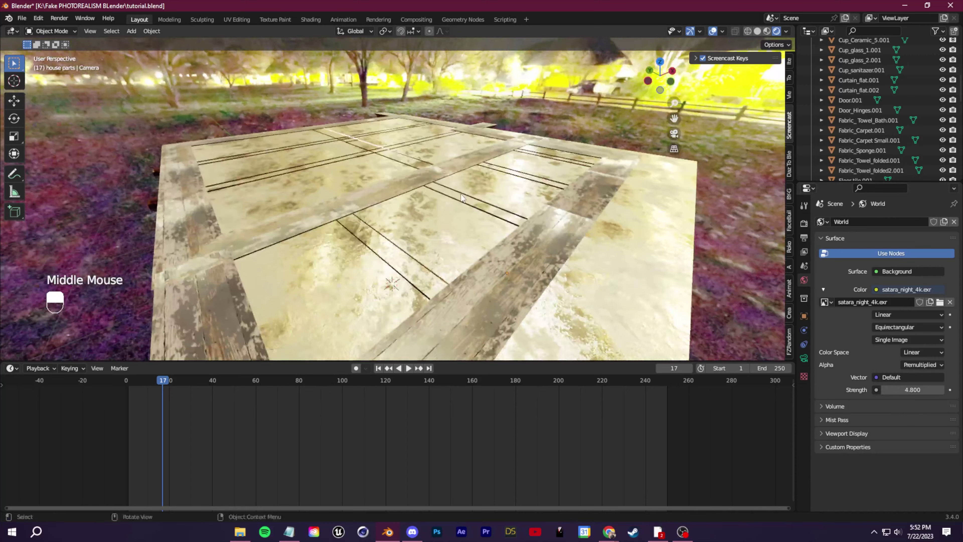
middle_click_drag(419, 256, 424, 263)
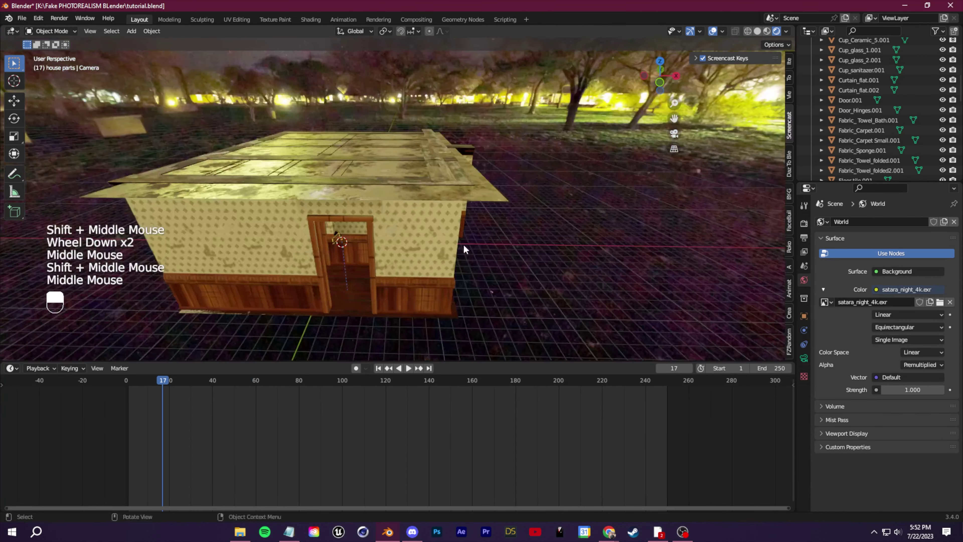
scroll(463, 244, "down", 1)
middle_click_drag(464, 244, 447, 202)
scroll(401, 89, "down", 3)
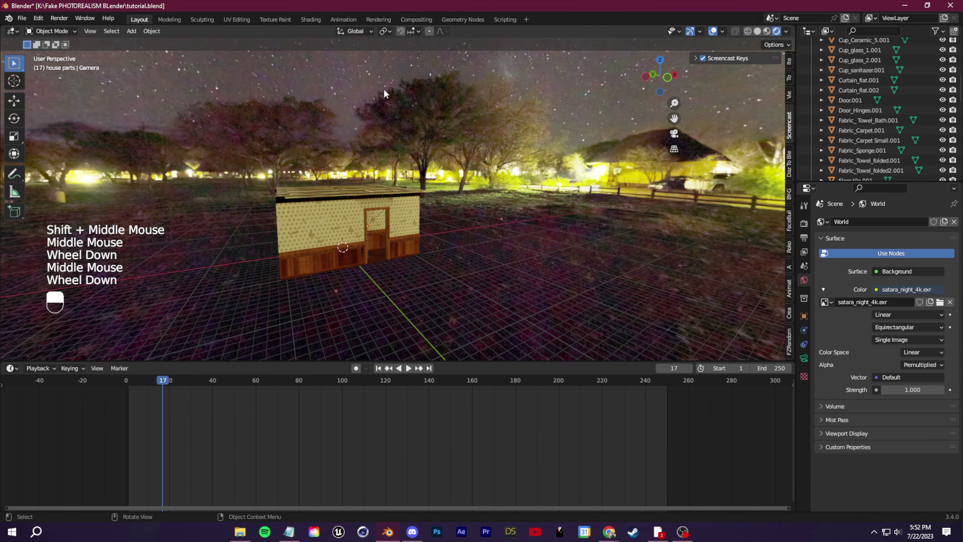
Make the render film transparent so the HDRI image is hidden behind the house
left_click(804, 223)
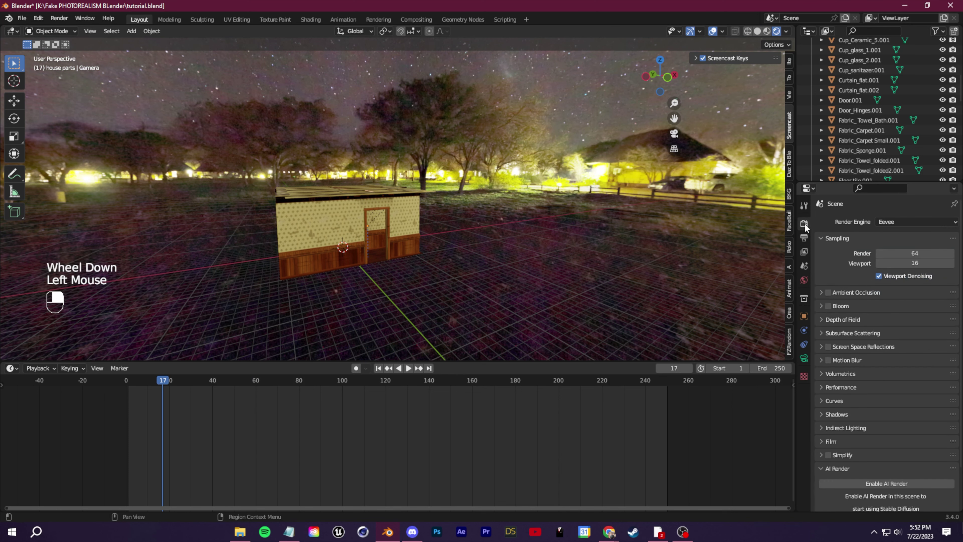
scroll(822, 479, "down", 2)
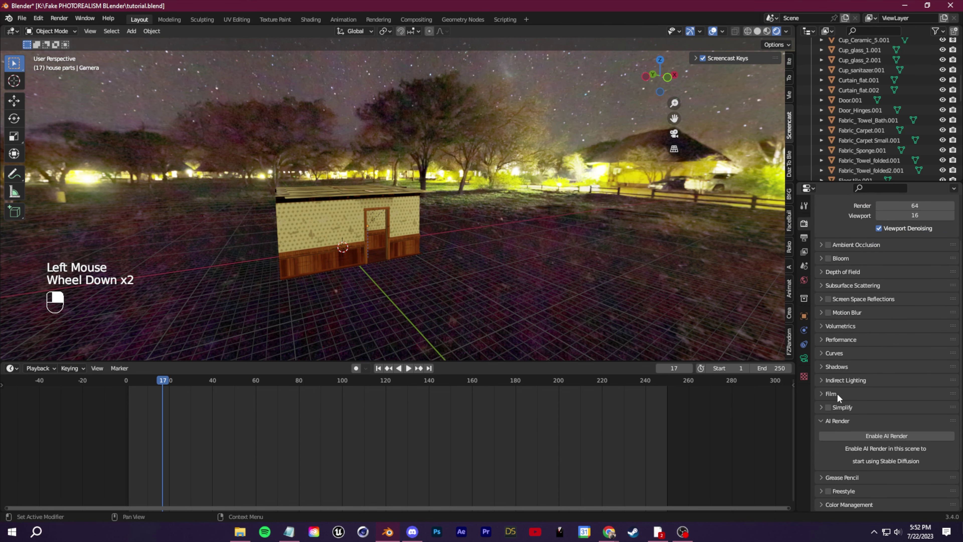
left_click(822, 394)
left_click(875, 419)
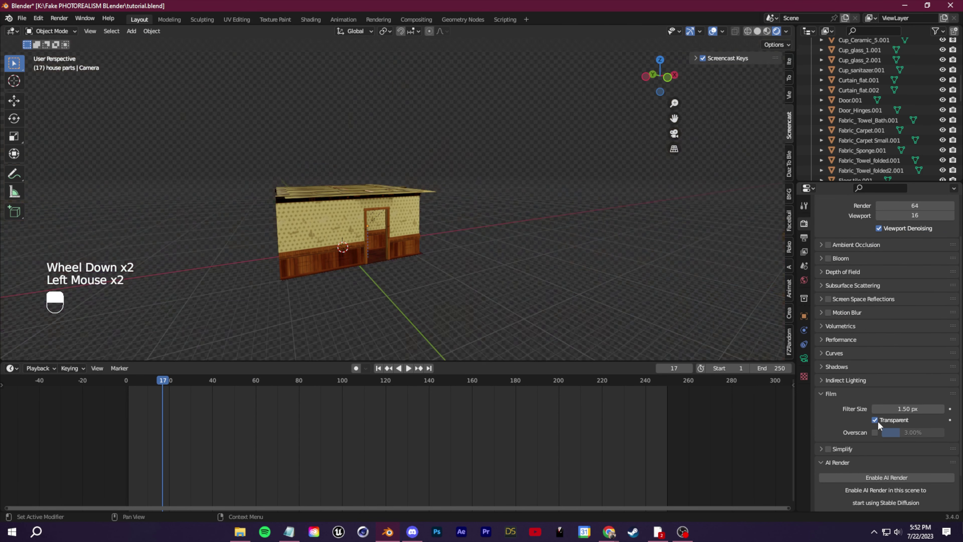
scroll(357, 270, "up", 1)
middle_click_drag(379, 265, 508, 323)
scroll(508, 324, "up", 1)
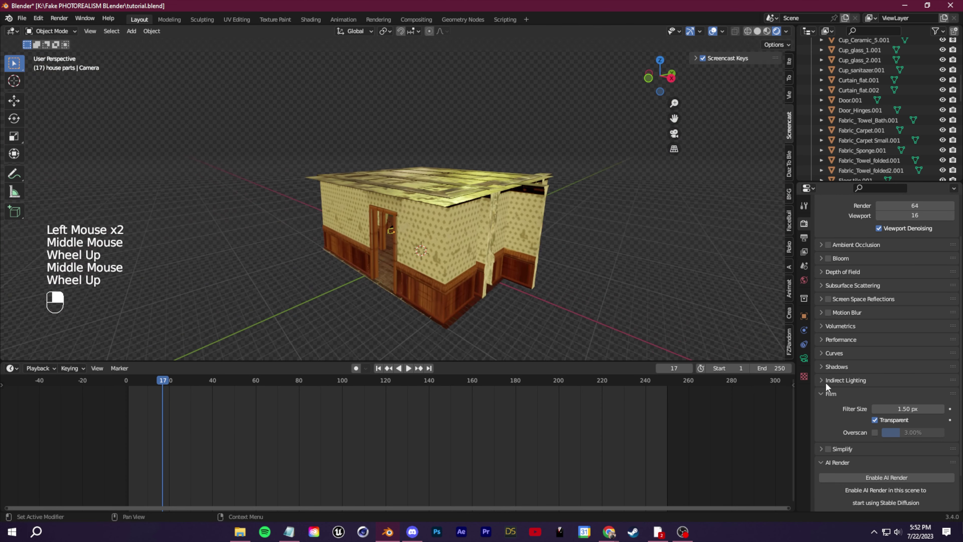
left_click(824, 393)
scroll(841, 332, "up", 2)
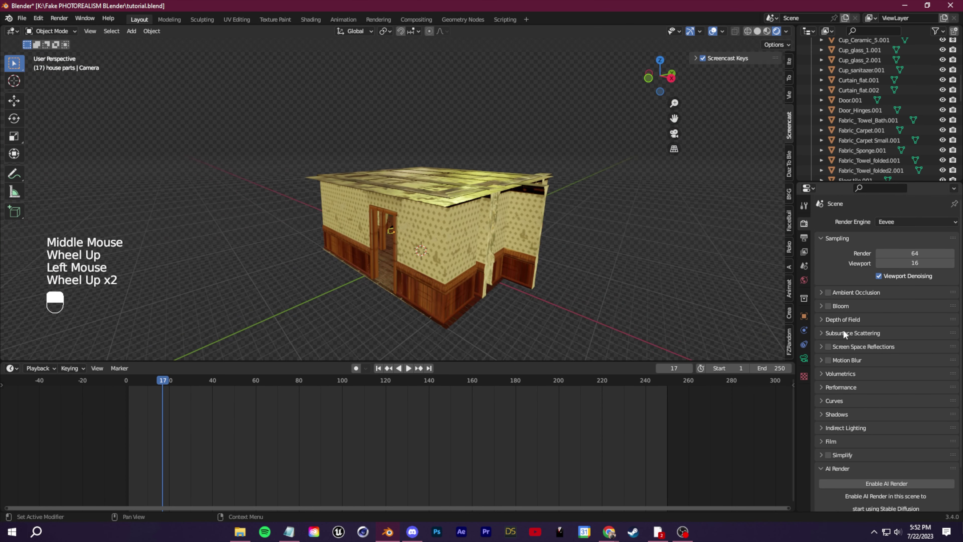
Enable Ambient Occlusion and Bloom in the Eevee render settings
left_click(829, 292)
scroll(503, 238, "up", 2)
middle_click_drag(502, 237, 531, 247)
left_click(827, 292)
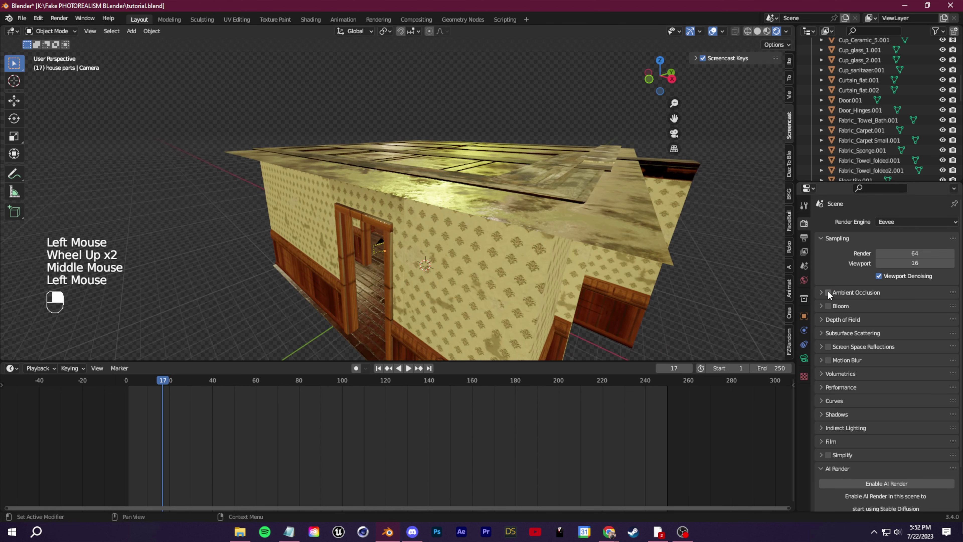
left_click(829, 292)
left_click(828, 305)
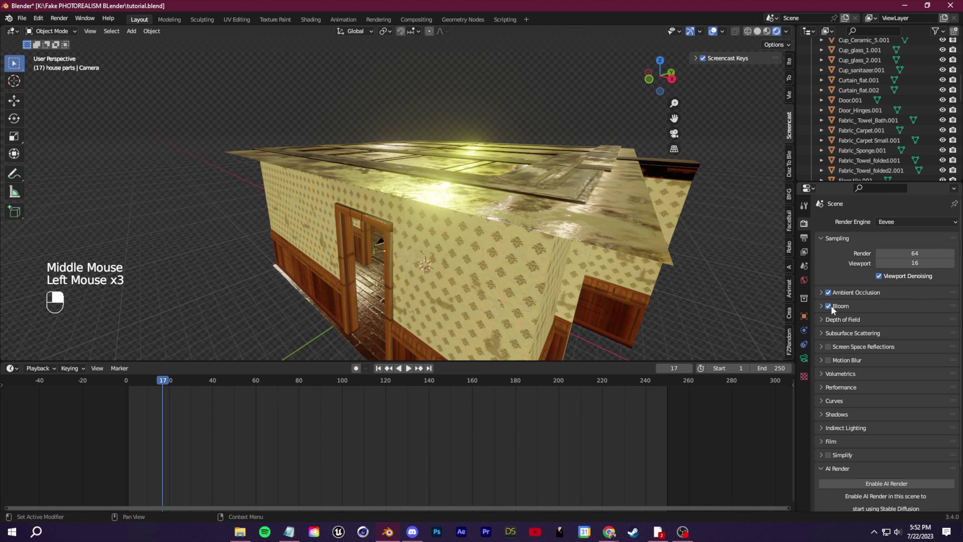
Toggle Screen Space Reflections on and off to compare its effect on the hallway, leaving it disabled
middle_click_drag(436, 289, 779, 313)
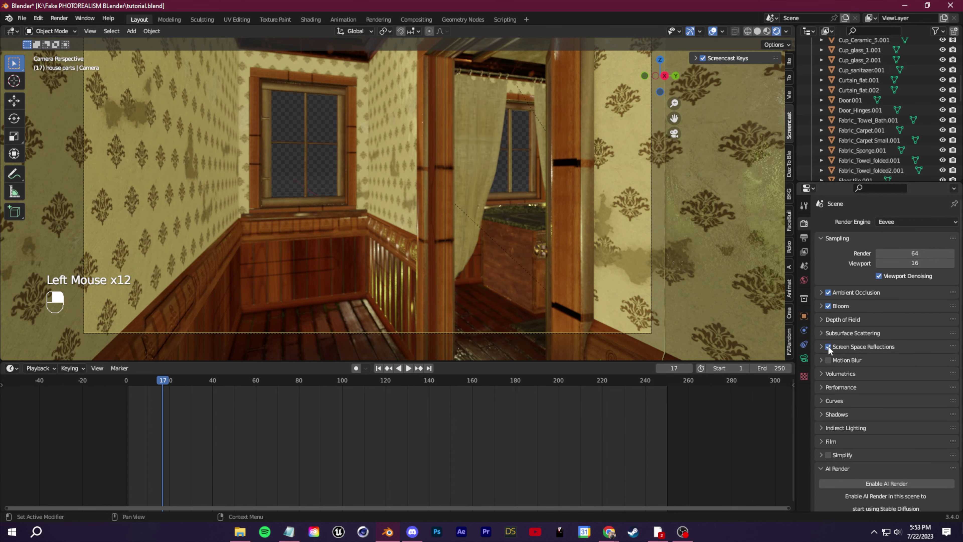
left_click(829, 347)
left_click(828, 346)
left_click(828, 347)
left_click(828, 347)
left_click(828, 346)
scroll(872, 285, "up", 2)
Try the Cycles render engine on the hallway's camera view
left_click(910, 222)
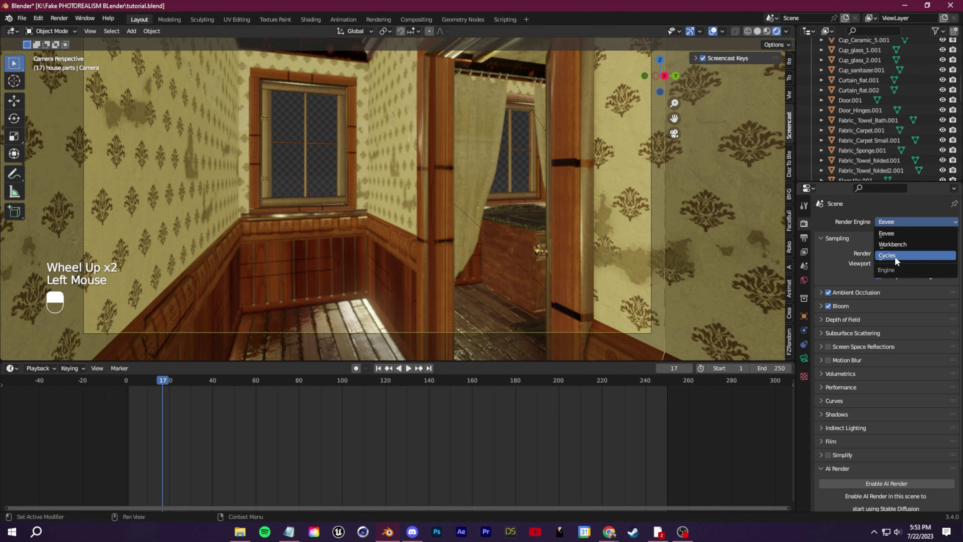
left_click(895, 256)
left_click(894, 246)
left_click(892, 271)
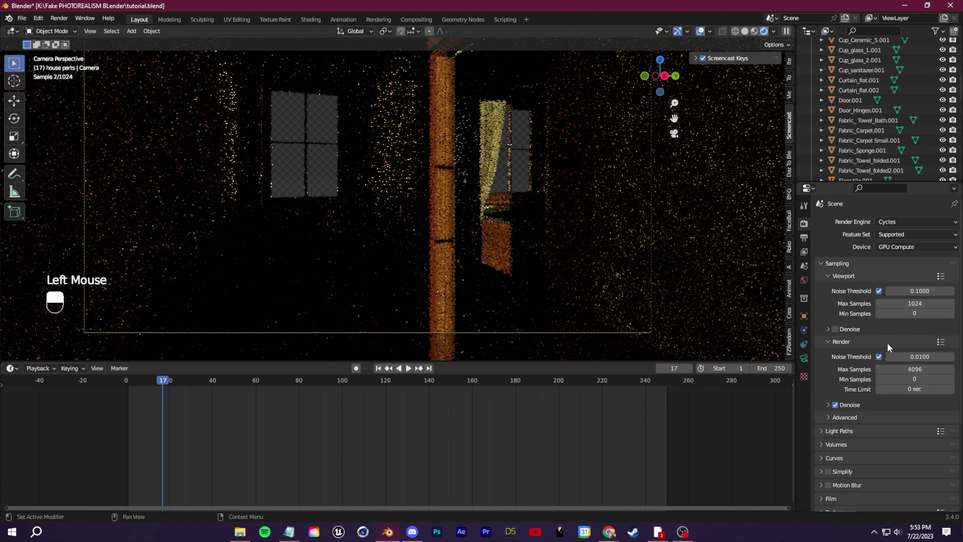
scroll(421, 224, "down", 4)
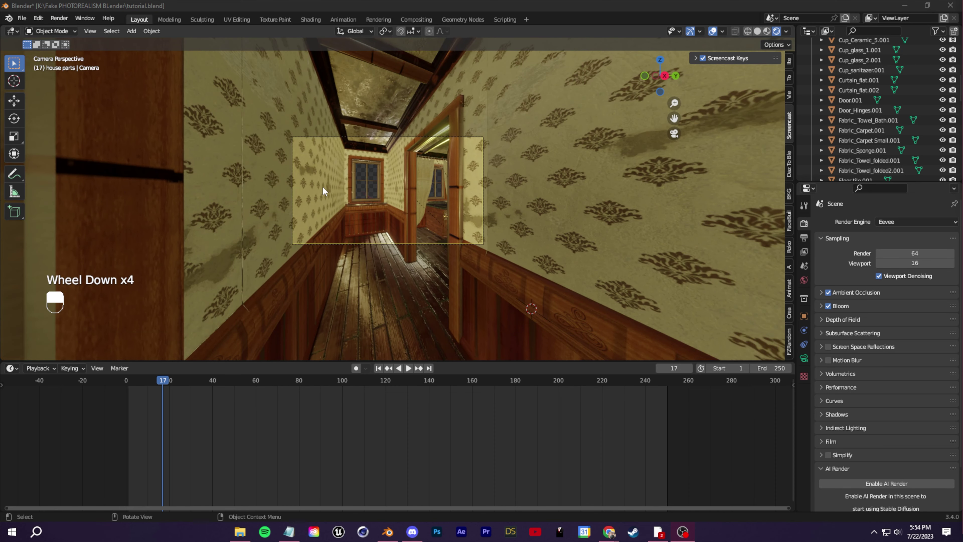
Set the render engine to Eevee and save the blend file
left_click(924, 224)
left_click(892, 230)
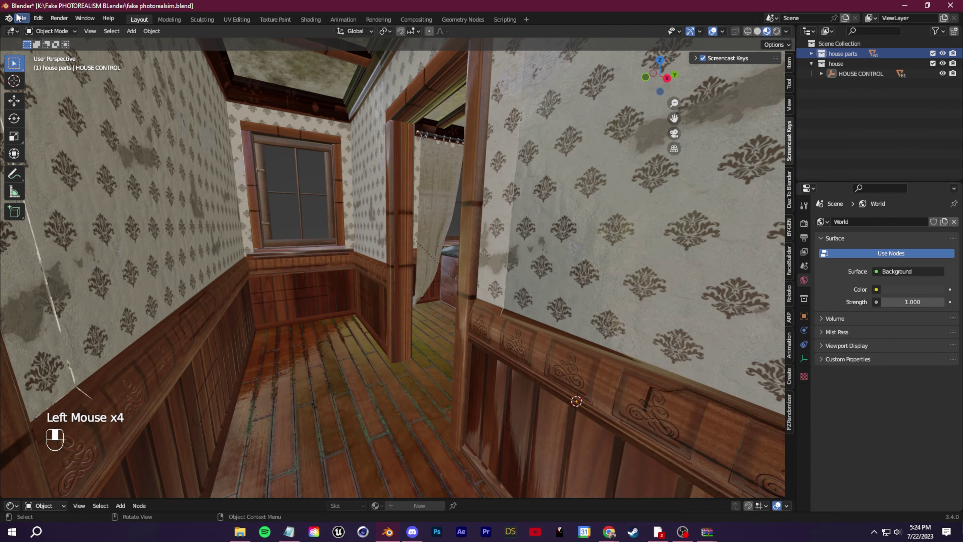
left_click(21, 18)
left_click(52, 84)
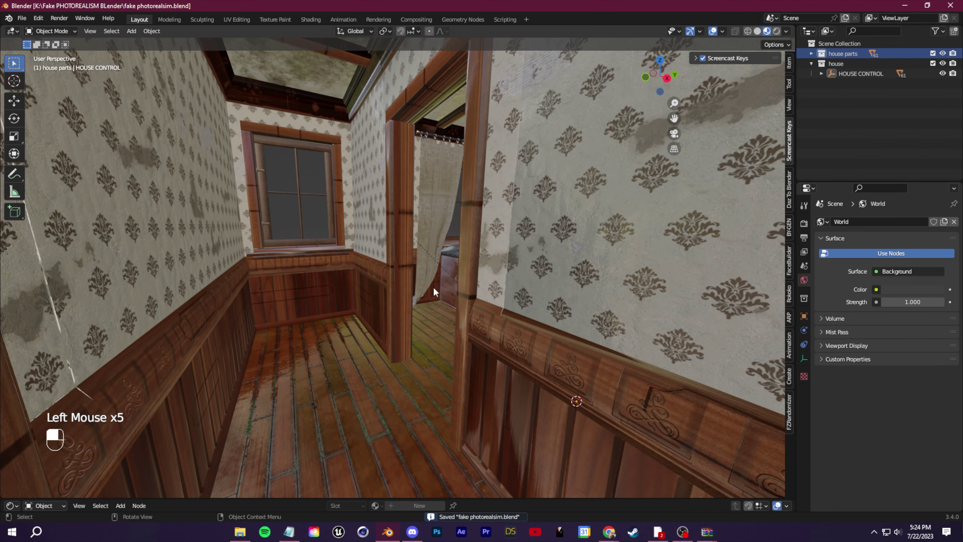
Add a camera and align it to the current hallway view facing the window
key("shift+a")
mouse_move(395, 259)
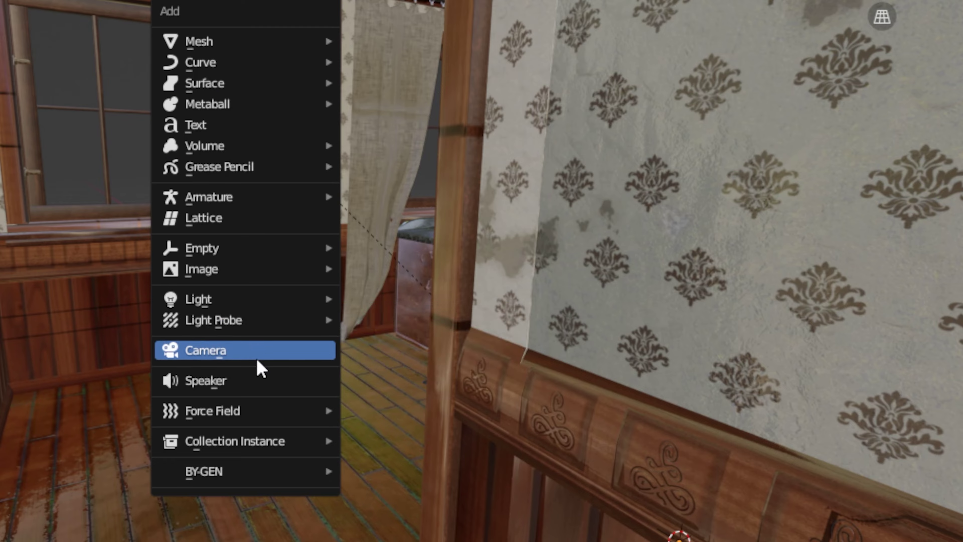
left_click(371, 310)
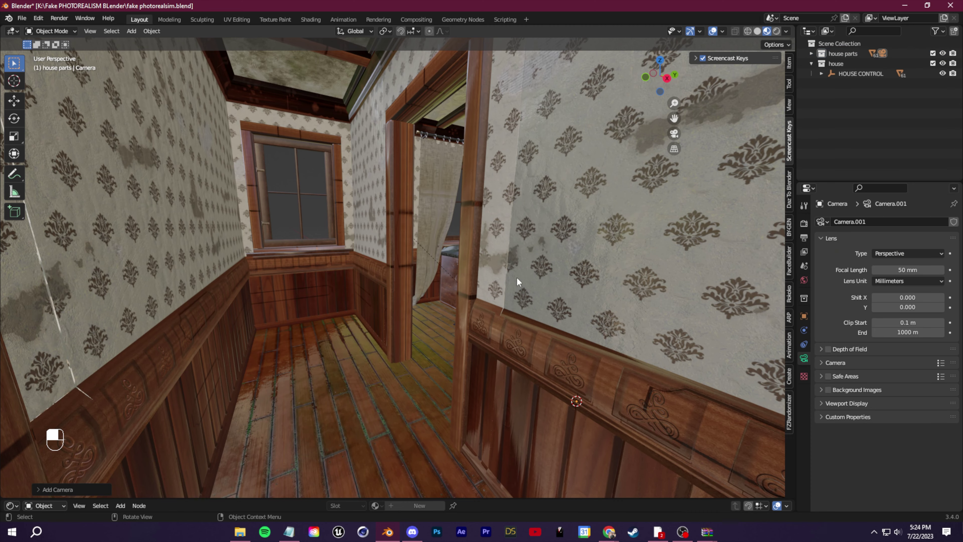
middle_click_drag(517, 281, 462, 300)
key("ctrl+alt+KP_0")
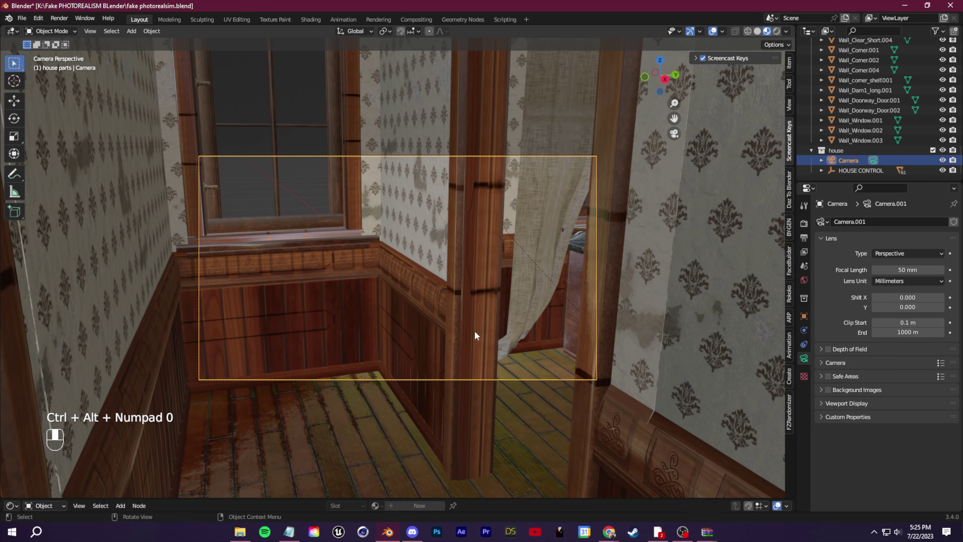
middle_click_drag(456, 332, 479, 318)
scroll(392, 327, "down", 2)
left_click(675, 134)
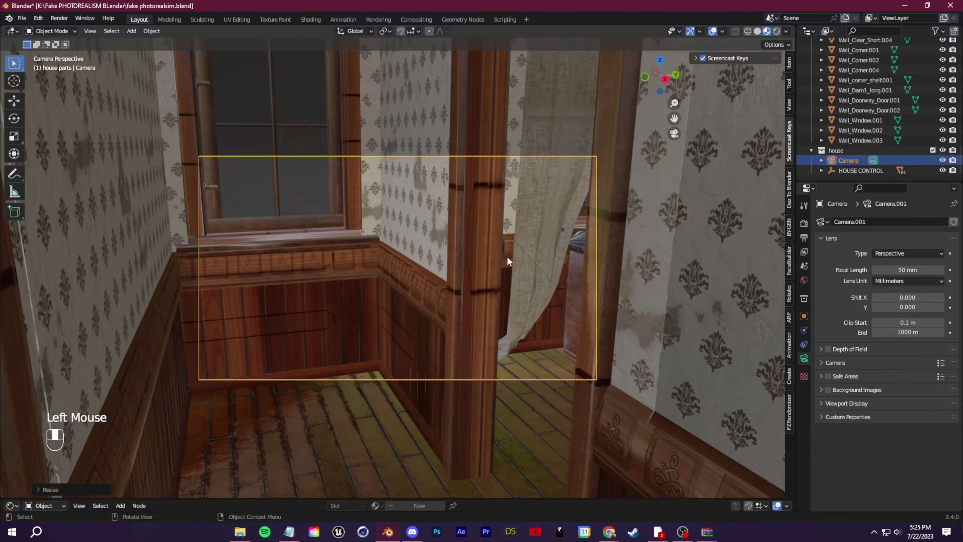
Set the camera's focal length to 18 mm and enable depth of field with a focus distance of 3.7 m
left_click(843, 160)
left_click(844, 160)
left_click(828, 349)
left_click_drag(908, 270, 864, 270)
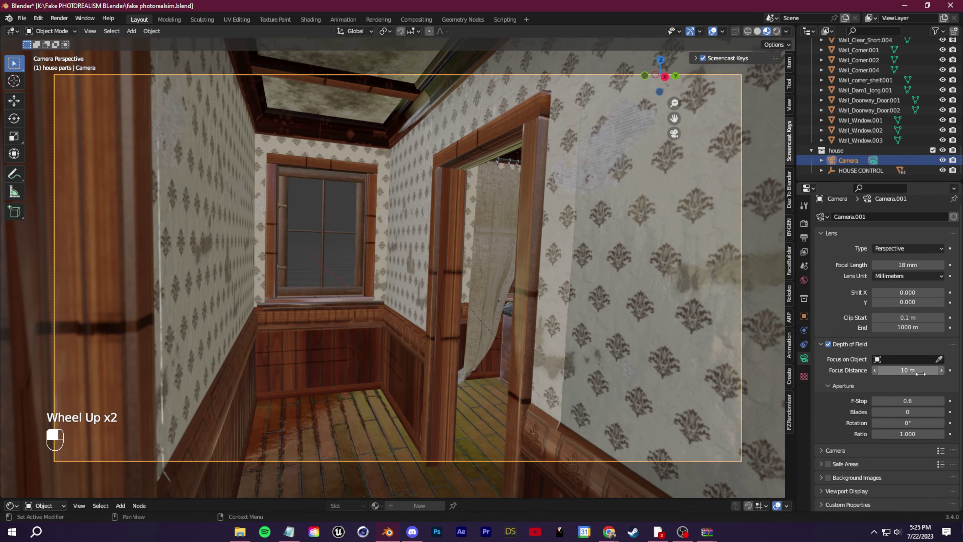
left_click(921, 374)
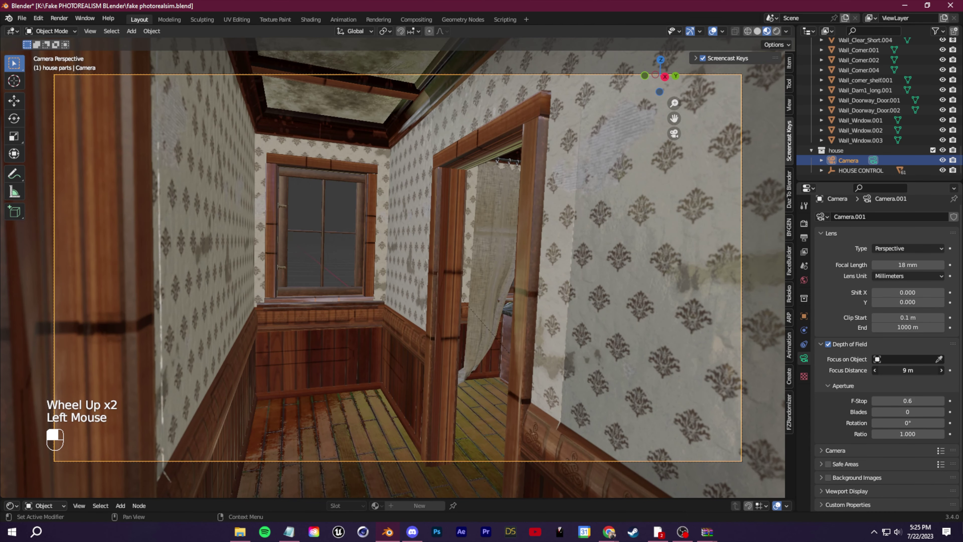
left_click_drag(915, 374, 892, 374)
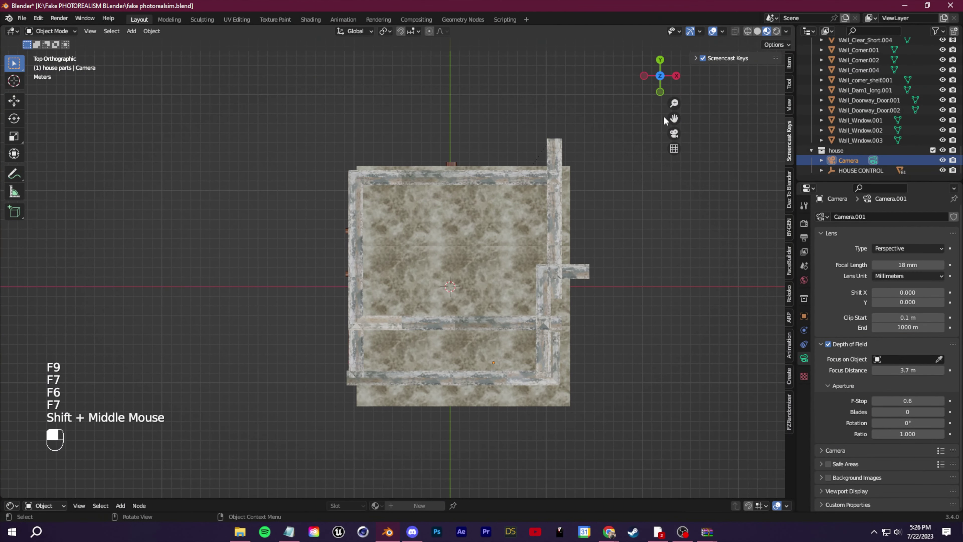
Show the top view as wireframe, add a Bezier curve and move it to the camera in the hallway
left_click(748, 32)
scroll(509, 338, "up", 3)
left_click(683, 302)
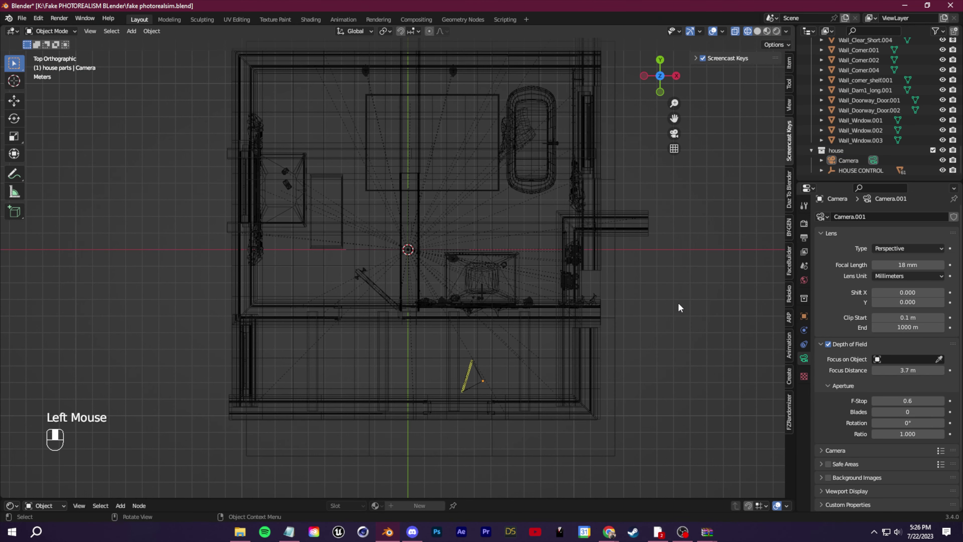
key("shift+a")
mouse_move(649, 167)
left_click(749, 165)
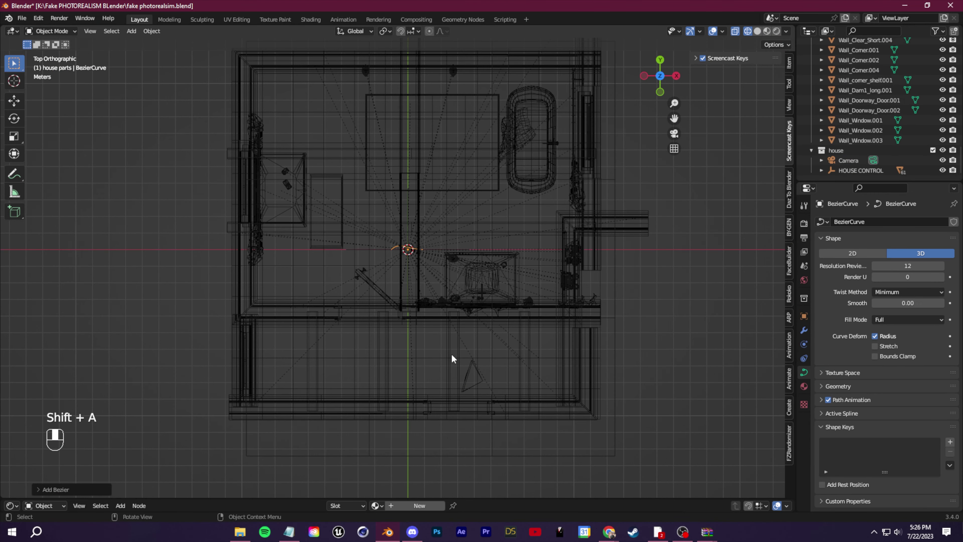
key("g")
left_click(462, 375)
In Edit Mode, rotate the handles of the curve's far end point until they lie straight along the hallway
key("Tab")
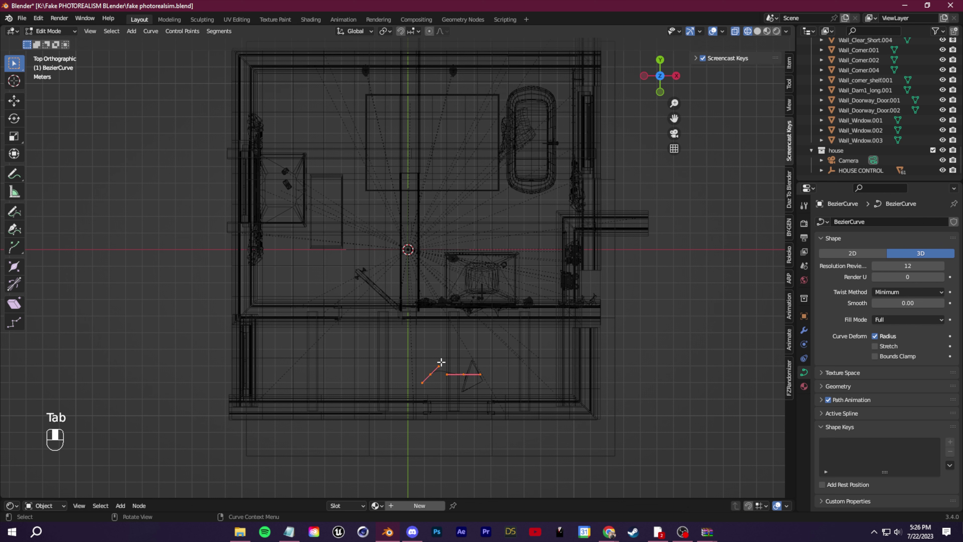
left_click(441, 365)
key("r")
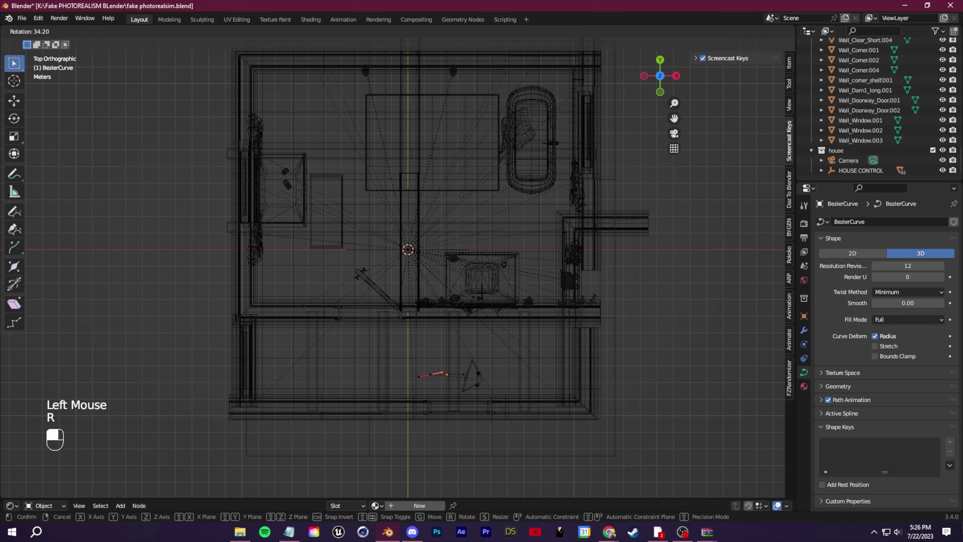
left_click(479, 387)
Extrude the curve's far end along the hallway, through the doorway and into the bathroom
left_click(422, 375)
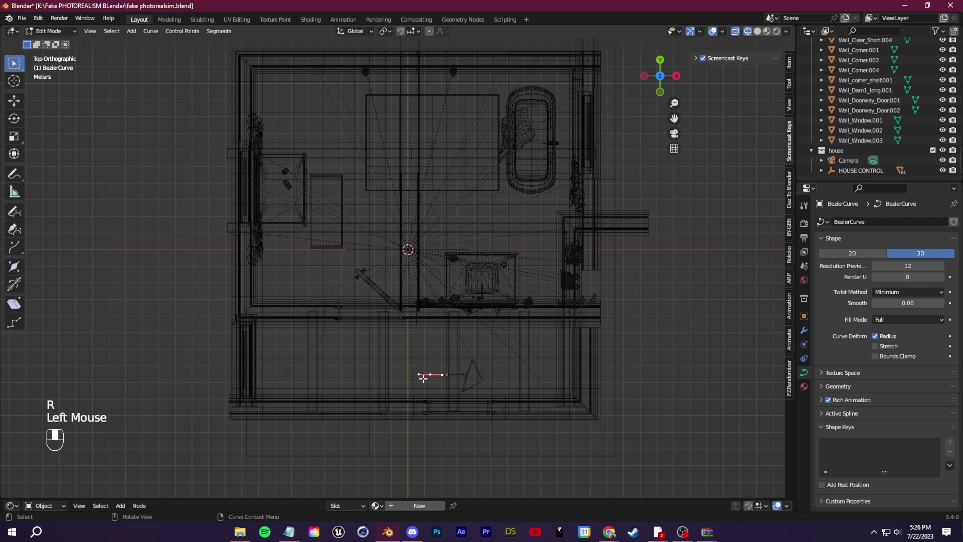
key("e")
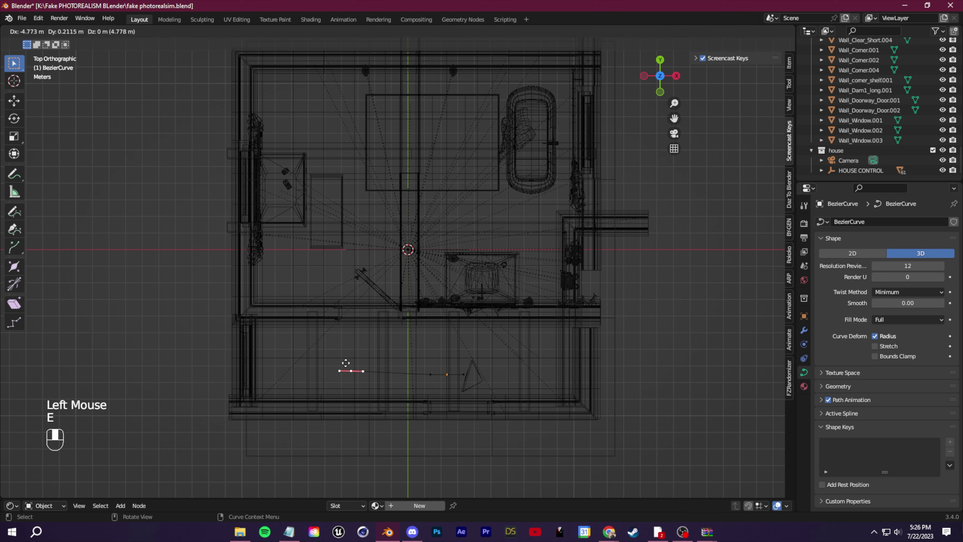
left_click(353, 361)
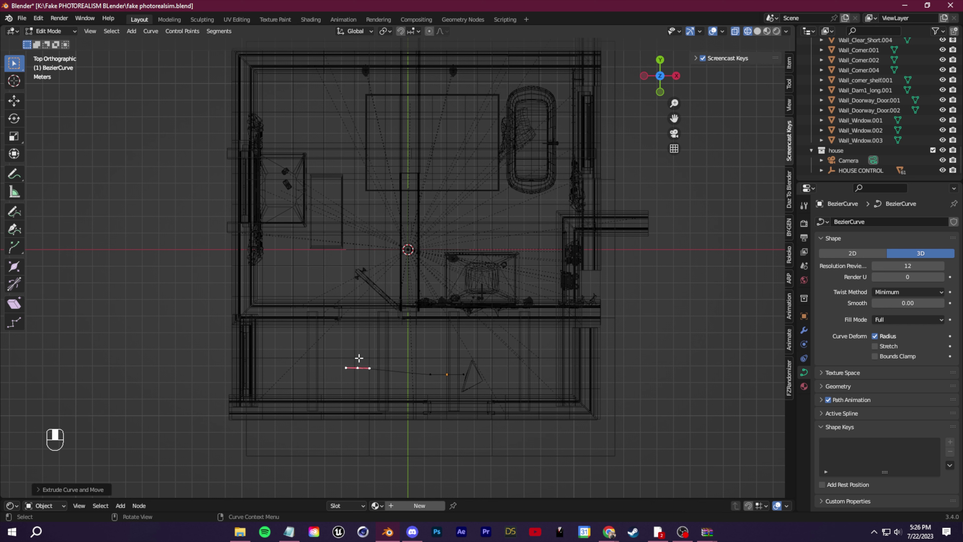
key("e")
left_click(344, 262)
key("e")
key("e")
left_click(360, 246)
Rotate and move the curve's points into a smooth path through the doorway and return to Object Mode
key("r")
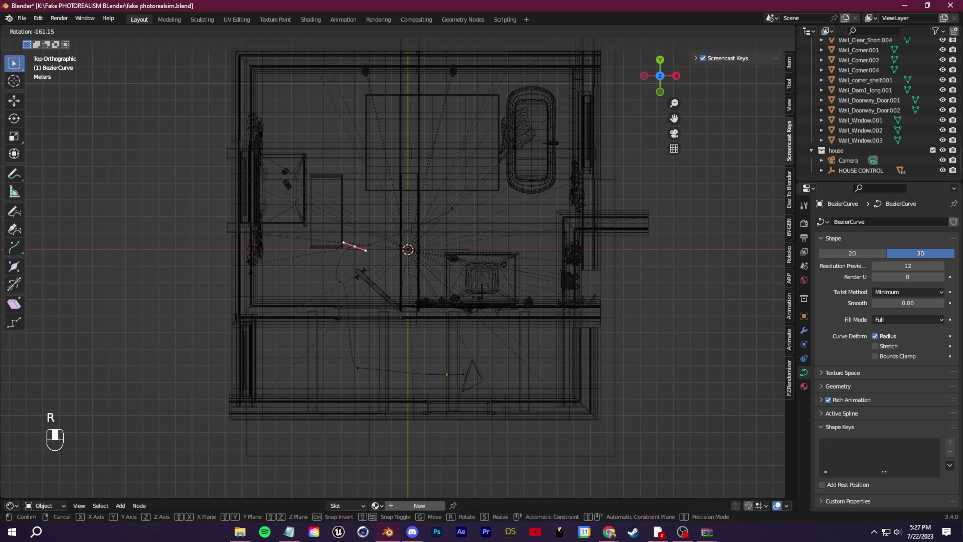
left_click(340, 283)
key("r")
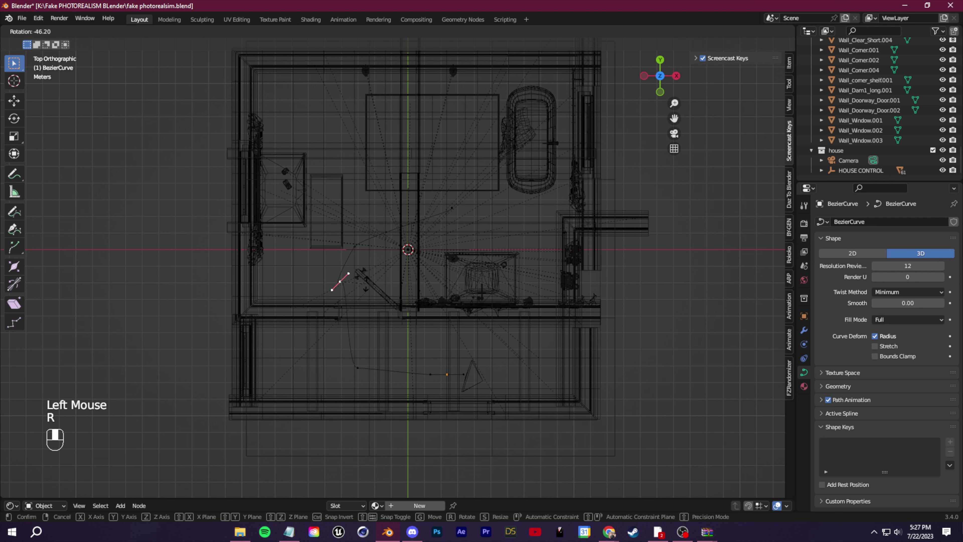
left_click(338, 315)
key("g")
left_click(373, 353)
left_click(453, 206)
key("g")
left_click(429, 215)
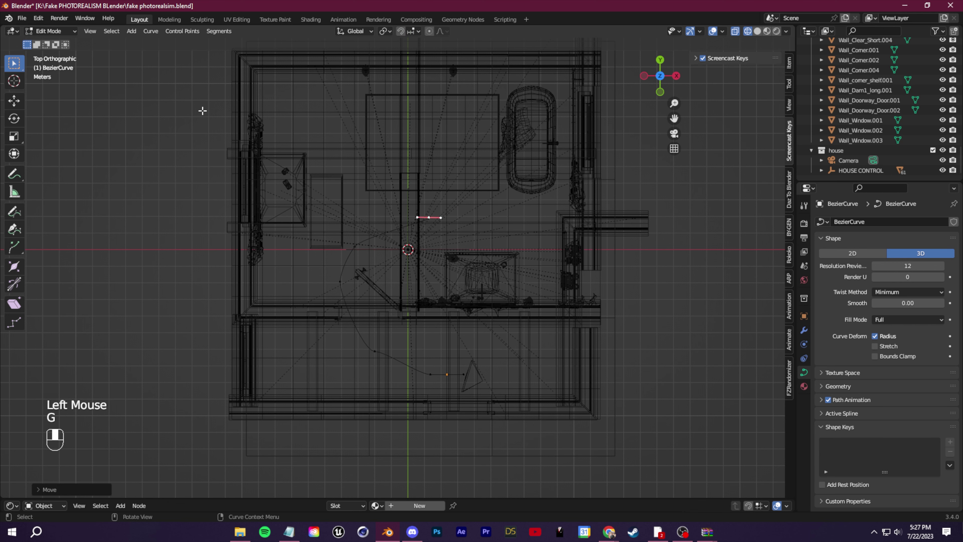
left_click(56, 32)
left_click(53, 40)
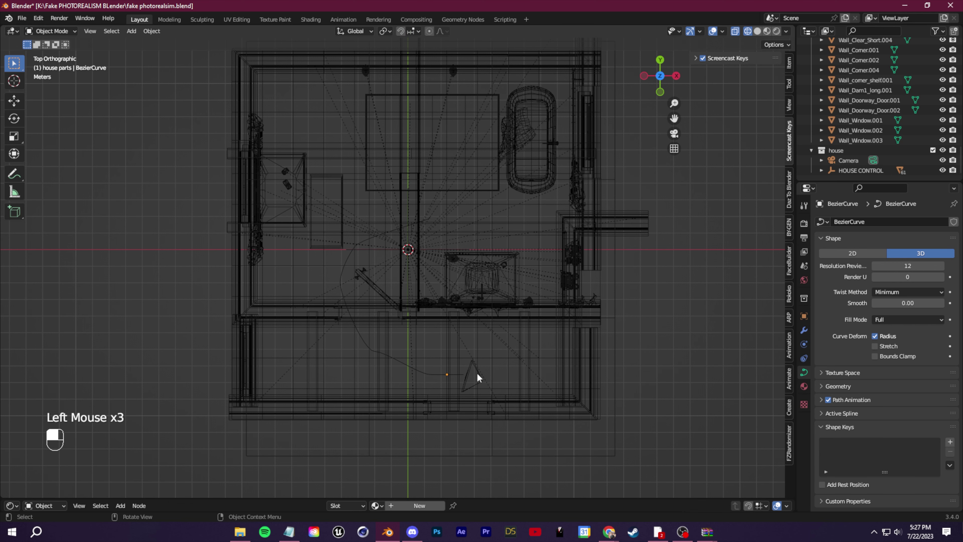
Select the camera, show its object constraints and clear its location back to the world origin
left_click(478, 376)
left_click(804, 344)
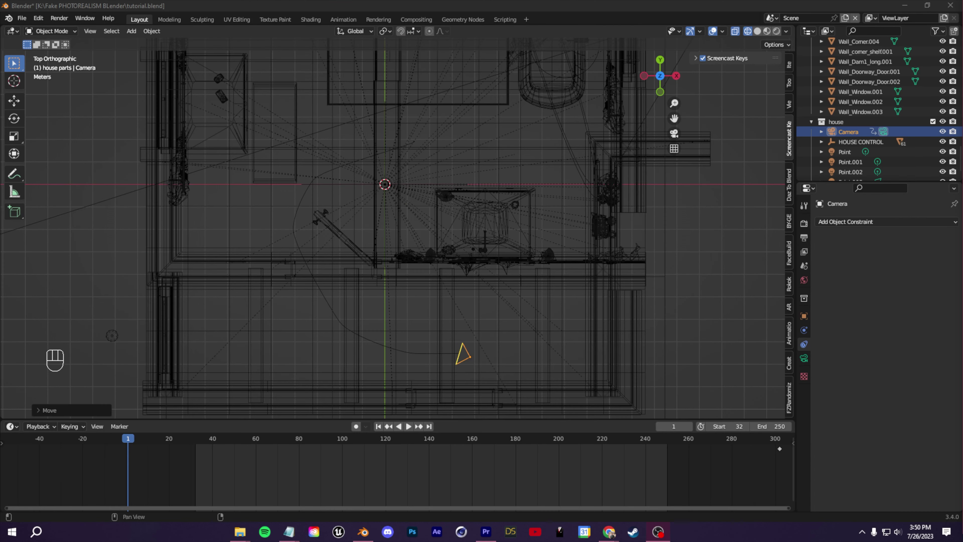
left_click(499, 6)
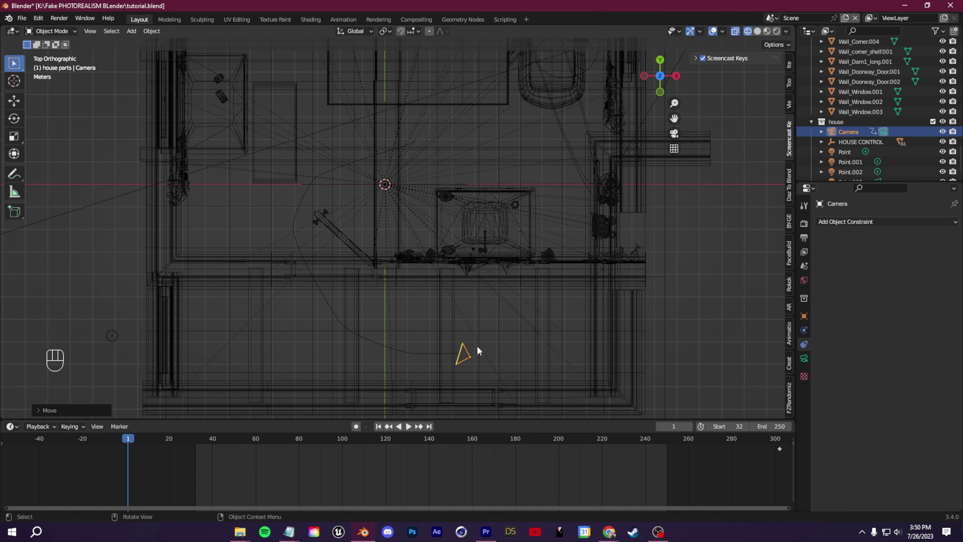
left_click(463, 349)
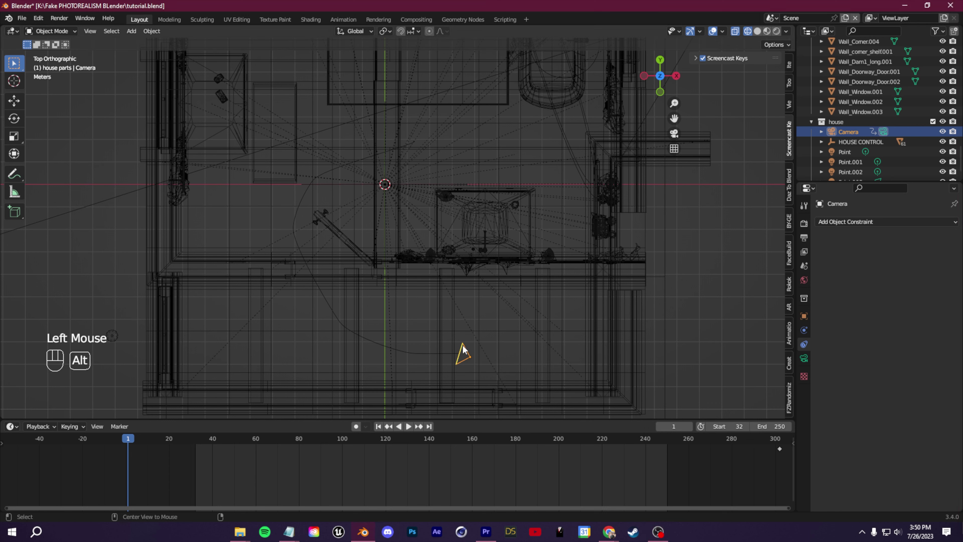
key("alt+g")
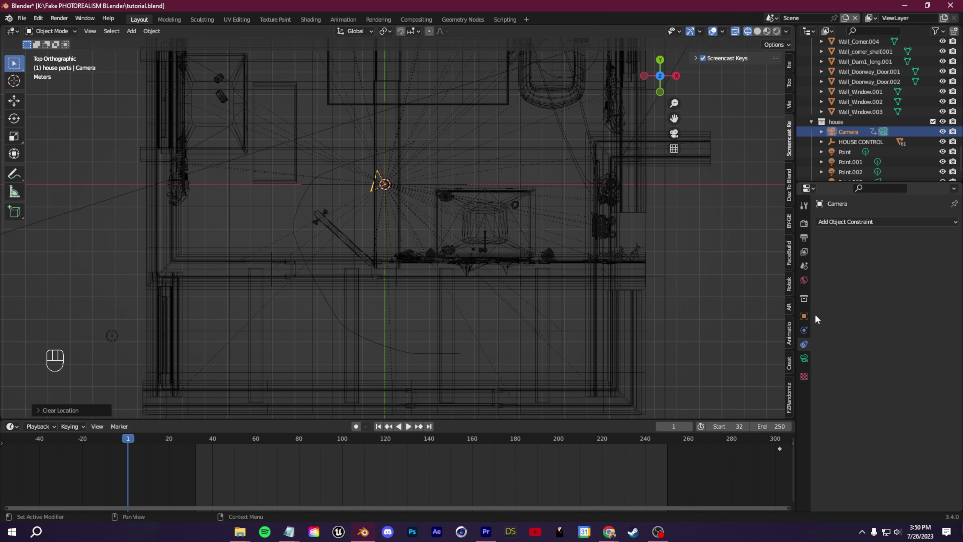
Add a Follow Path constraint to the camera with BezierCurve as its target and enable Fixed Position
left_click(805, 344)
left_click(804, 344)
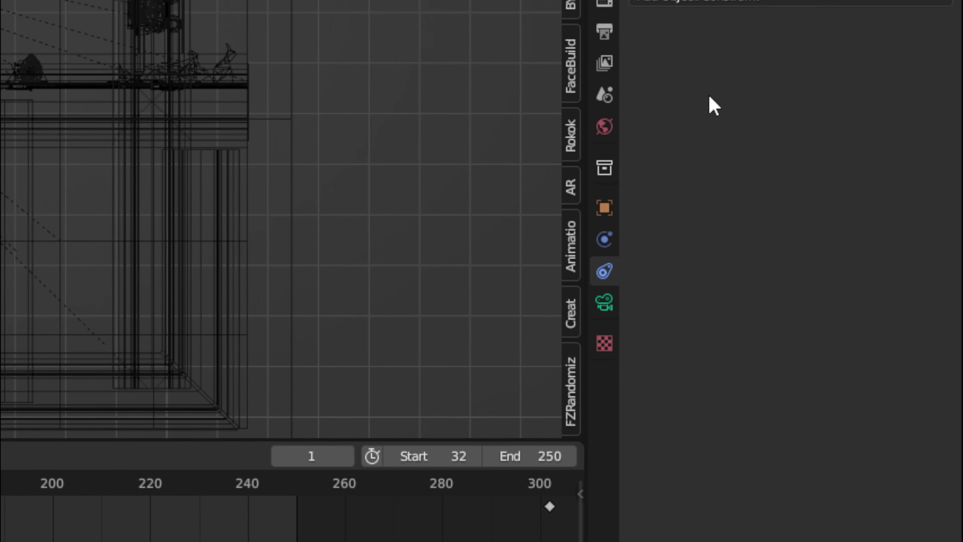
left_click(775, 6)
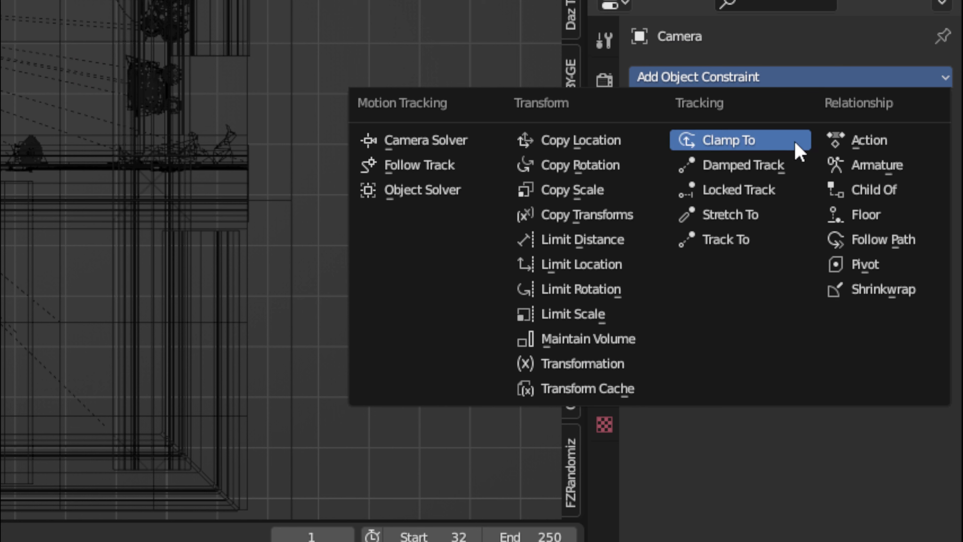
left_click(870, 246)
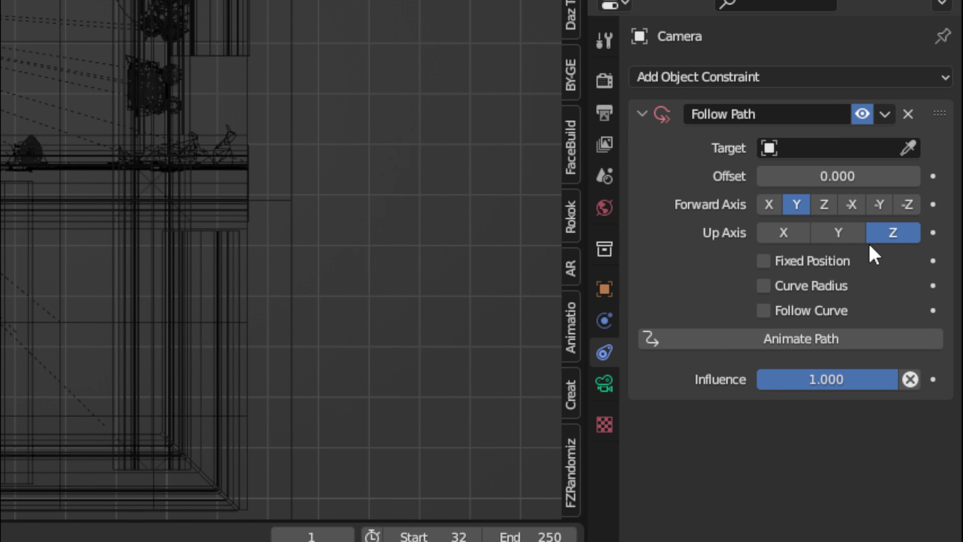
left_click(797, 147)
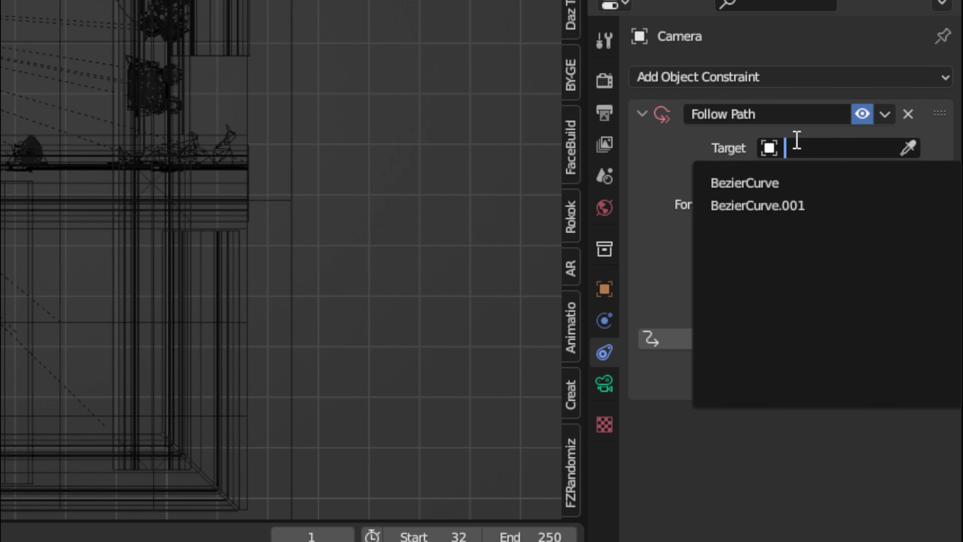
left_click(793, 183)
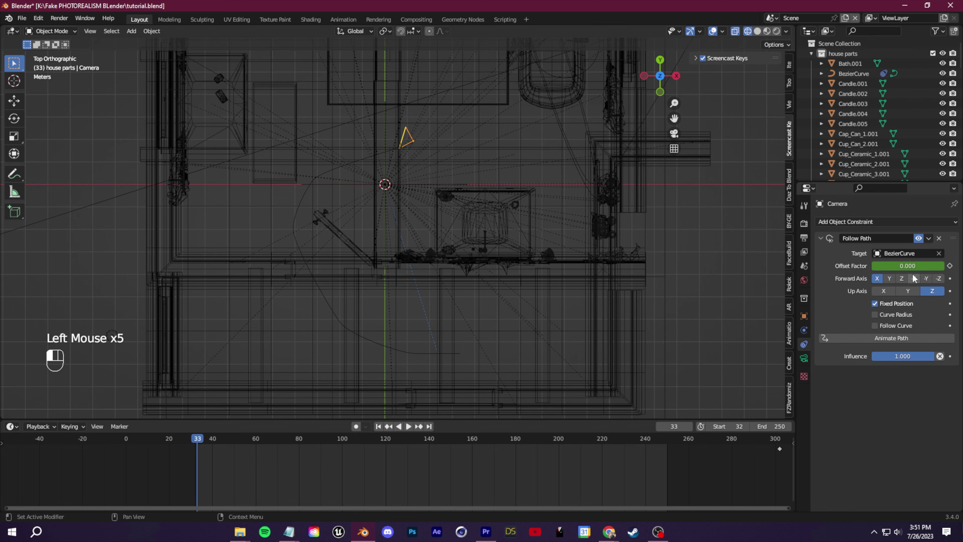
left_click(914, 279)
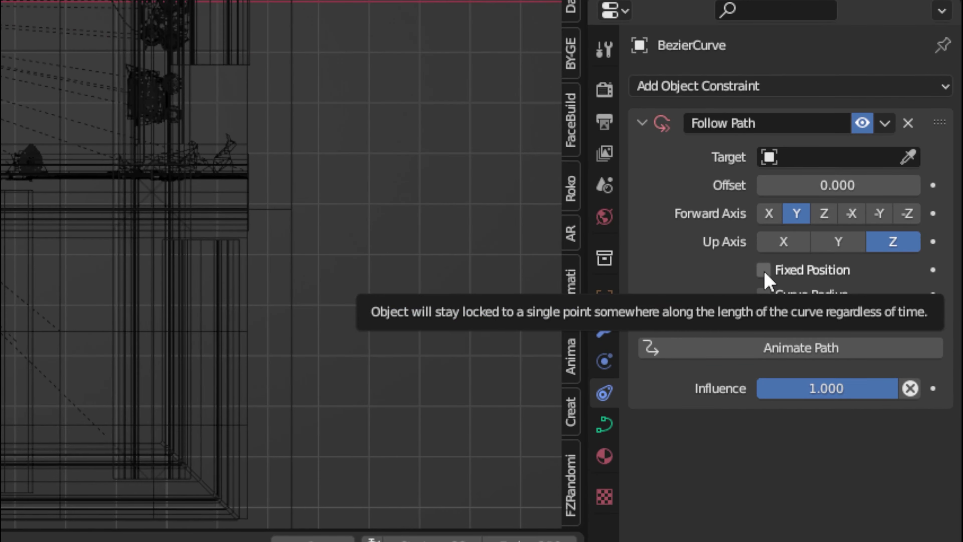
left_click(763, 270)
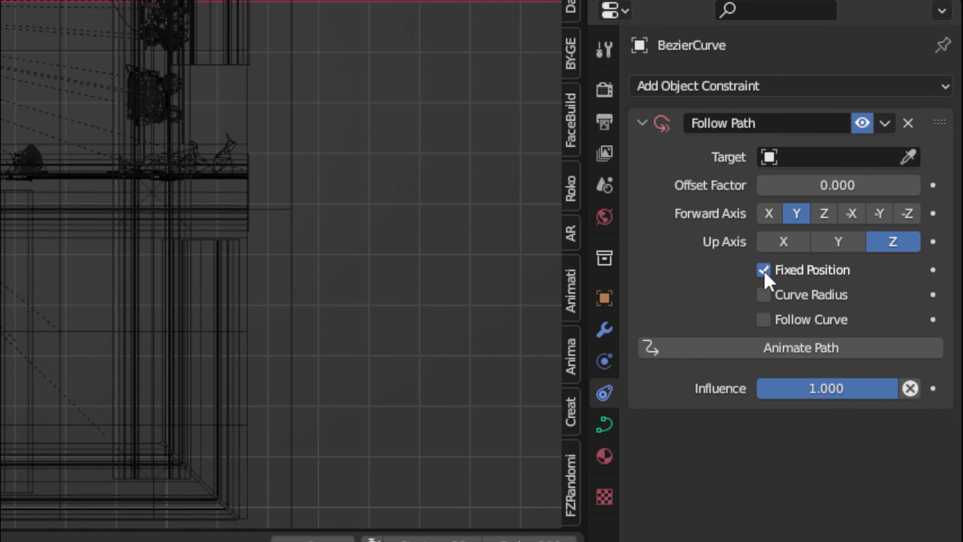
Keyframe the camera's path Offset Factor at 1.000 on frame 33 and at a lower value on frame 61, and preview the motion
left_click_drag(872, 265, 951, 265)
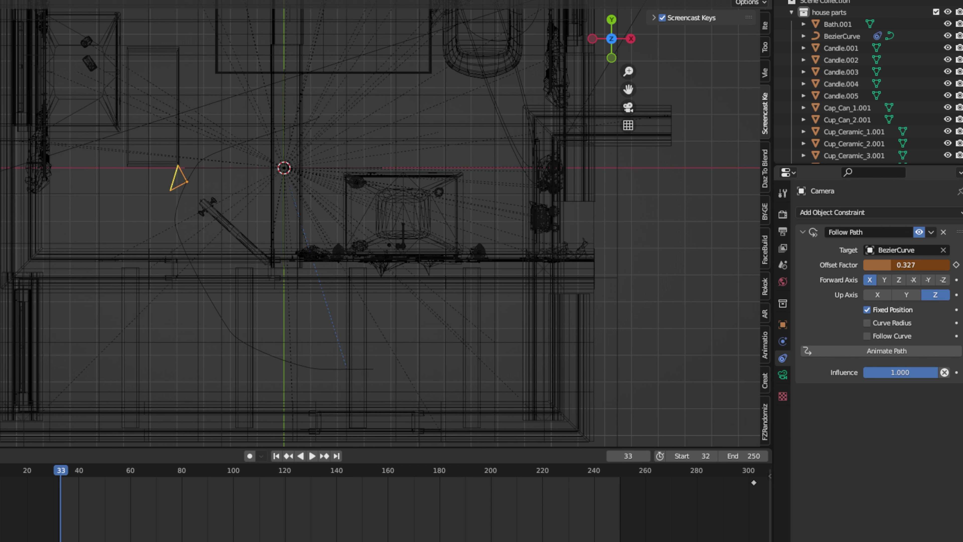
left_click(956, 265)
left_click_drag(72, 470, 134, 470)
left_click_drag(904, 266, 873, 266)
left_click(956, 266)
left_click_drag(131, 471, 56, 475)
key("space")
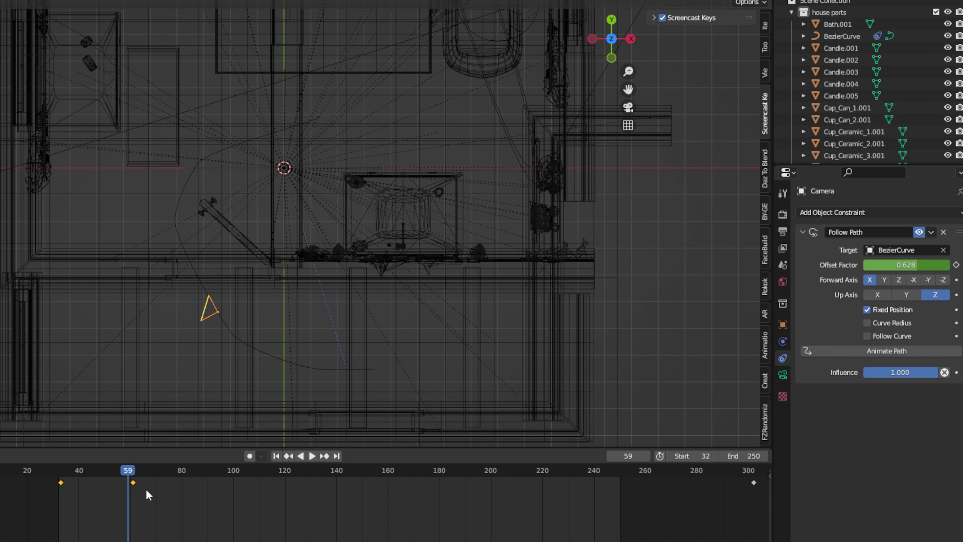
Try moving the second Offset Factor keyframe to about frame 76 and play back the camera motion
left_click_drag(132, 482, 171, 482)
key("space")
left_click_drag(144, 472, 61, 475)
key("space")
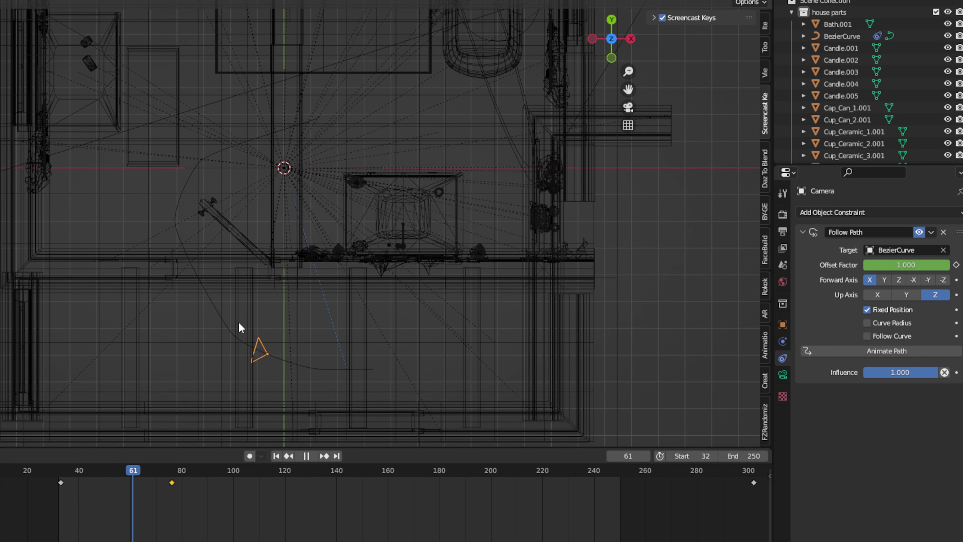
key("space")
left_click_drag(148, 472, 92, 480)
key("ctrl+z")
key("ctrl+z")
Move the middle Offset Factor keyframe to about frame 97 and preview the camera's travel along the curve
key("space")
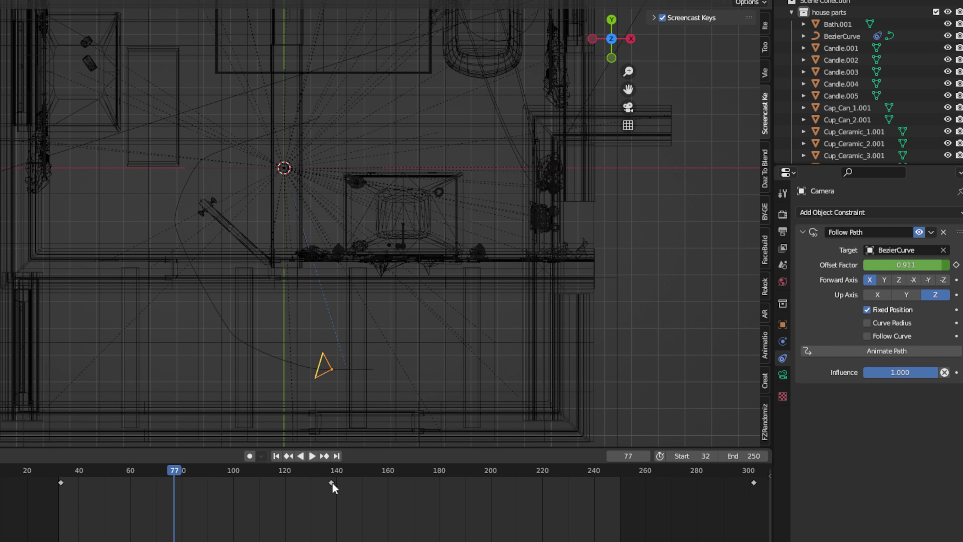
left_click_drag(331, 482, 226, 482)
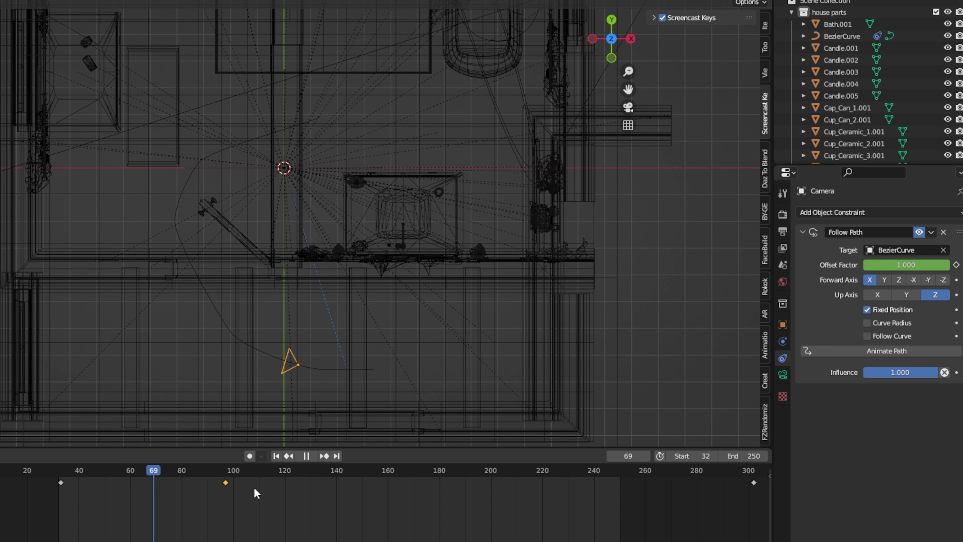
left_click_drag(231, 470, 375, 478)
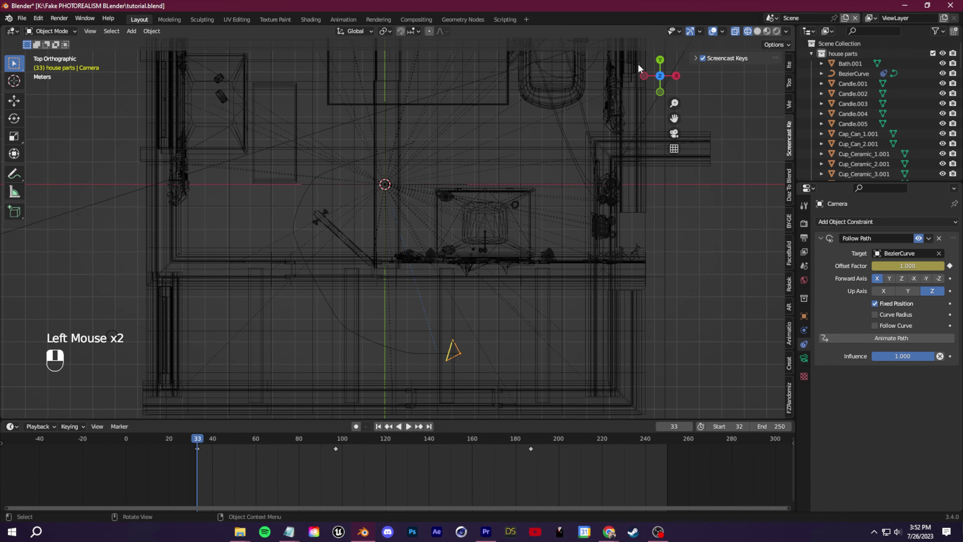
Look through the camera at frame 33 and check its height in the hallway using Material Preview shading
left_click(675, 133)
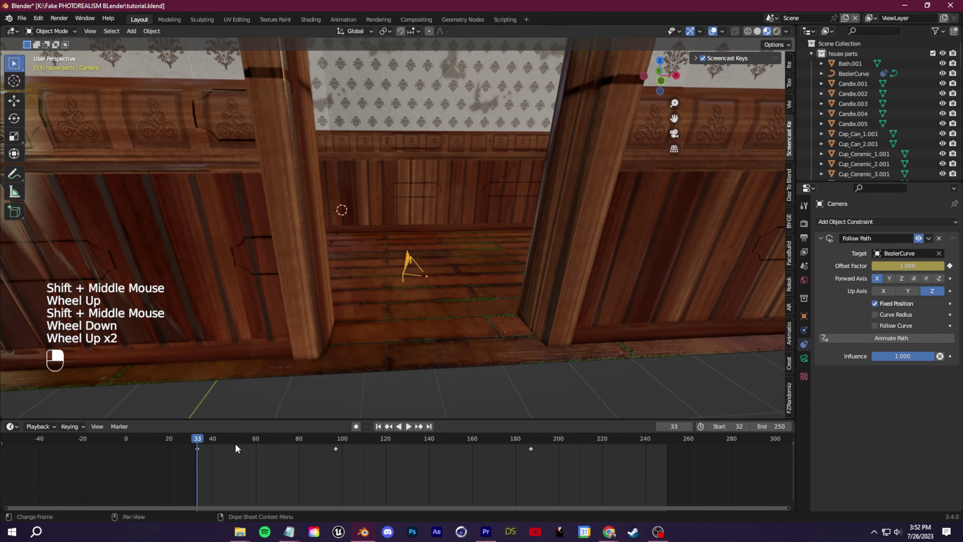
left_click_drag(235, 443, 197, 448)
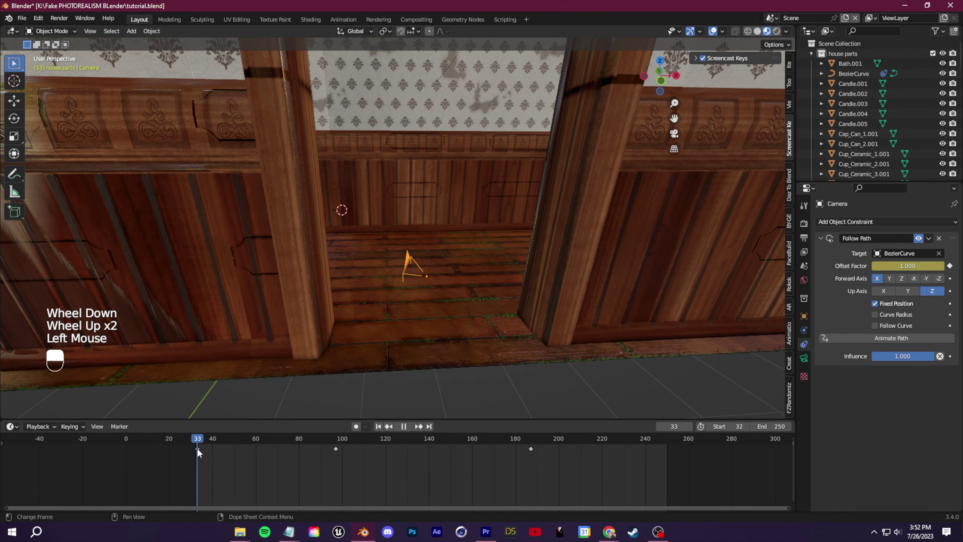
key("ctrl+F1")
Raise the camera's Z location to 5.24 m while framing the hallway in camera view
left_click(804, 316)
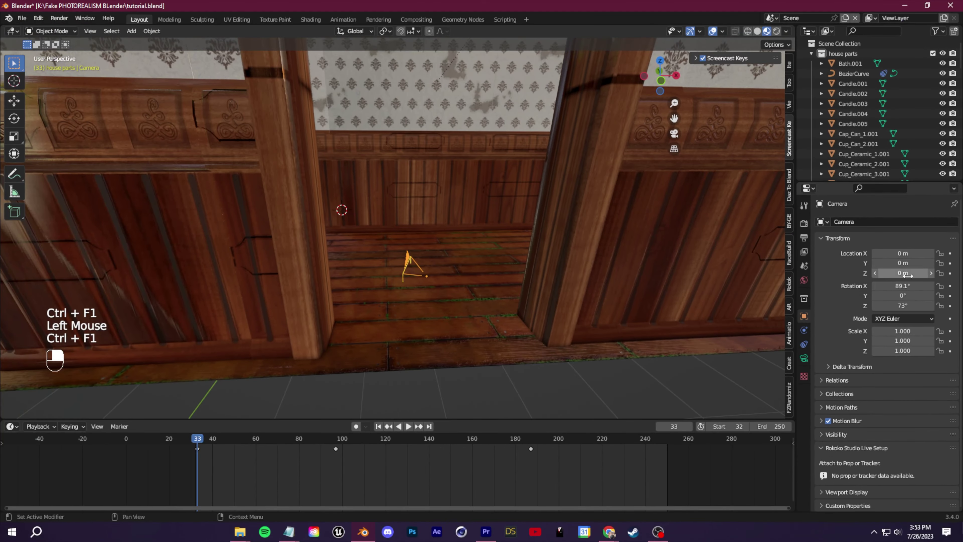
left_click_drag(834, 187, 849, 187)
left_click_drag(903, 273, 925, 273)
left_click(674, 134)
scroll(501, 237, "down", 2)
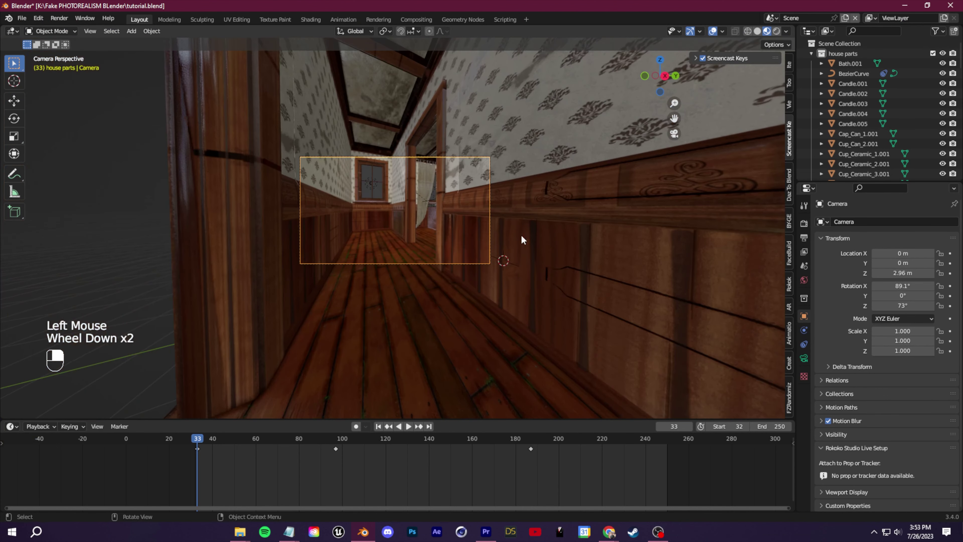
middle_click_drag(501, 237, 512, 299, "shift")
left_click_drag(902, 273, 925, 273)
Keyframe the camera's Z rotation at 73° on frame 95, near the bathroom doorway
left_click(250, 440)
left_click(332, 434)
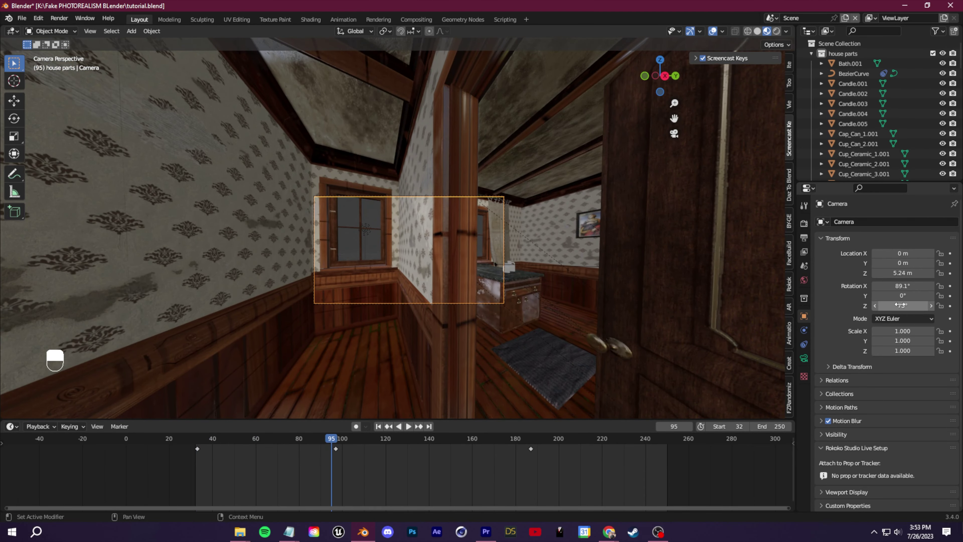
left_click_drag(902, 306, 888, 306)
key("ctrl+z")
left_click(329, 446)
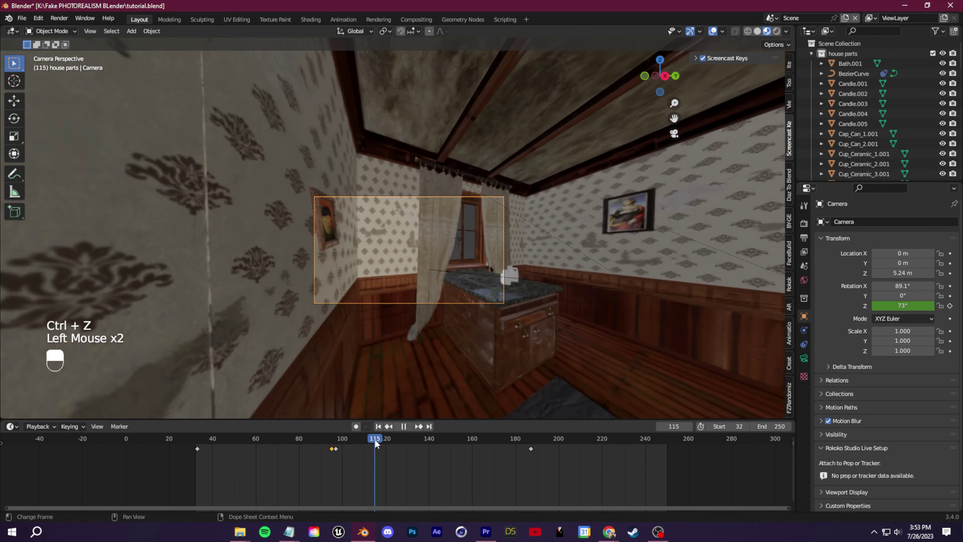
Turn the camera about Z toward the bathroom interior, keyframe the rotation at about frame 117 and play it back
left_click_drag(377, 441, 379, 441)
left_click_drag(904, 306, 840, 306)
left_click(951, 306)
left_click_drag(378, 439, 266, 439)
key("space")
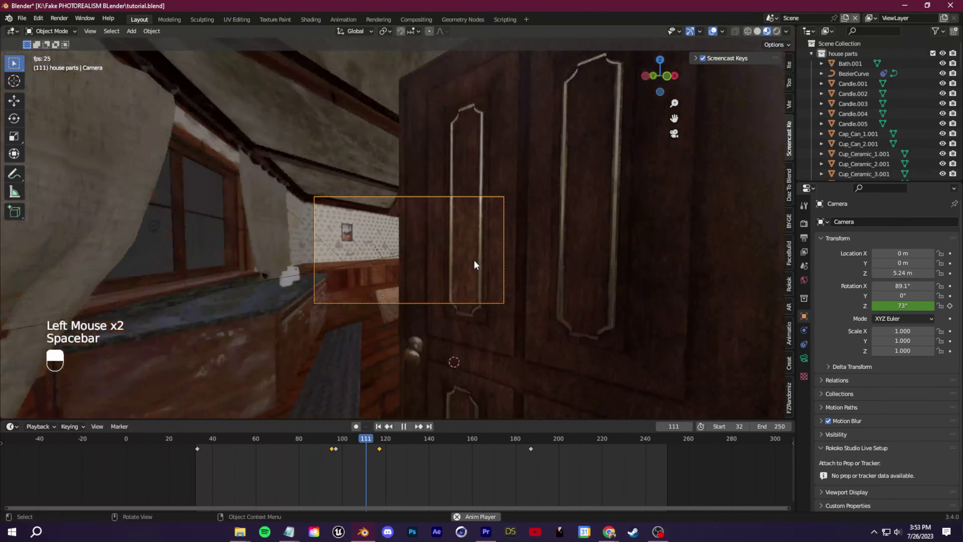
key("space")
Slow the camera's turn by moving its second rotation keyframe to frame 140 and preview the result
left_click(340, 456)
scroll(340, 454, "up", 4, "ctrl+alt")
left_click_drag(379, 448, 428, 449)
left_click_drag(373, 439, 279, 439)
key("space")
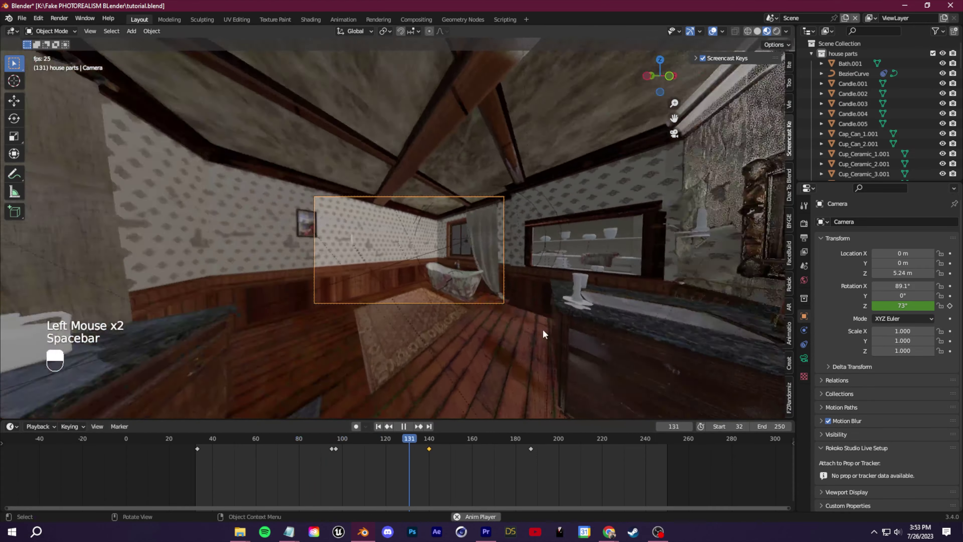
key("space")
left_click_drag(420, 439, 309, 439)
key("space")
key("space")
Apply Automatic Easing to all of the camera's keyframes and play the animation from the start
mouse_move(678, 464)
left_mouse_down()
mouse_move(567, 455)
mouse_move(189, 464)
left_mouse_up()
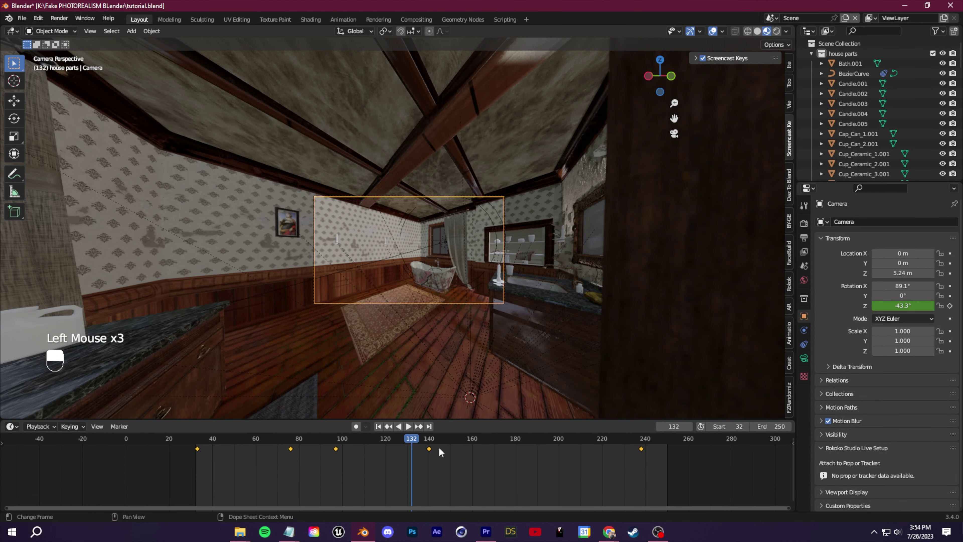
right_click(432, 451)
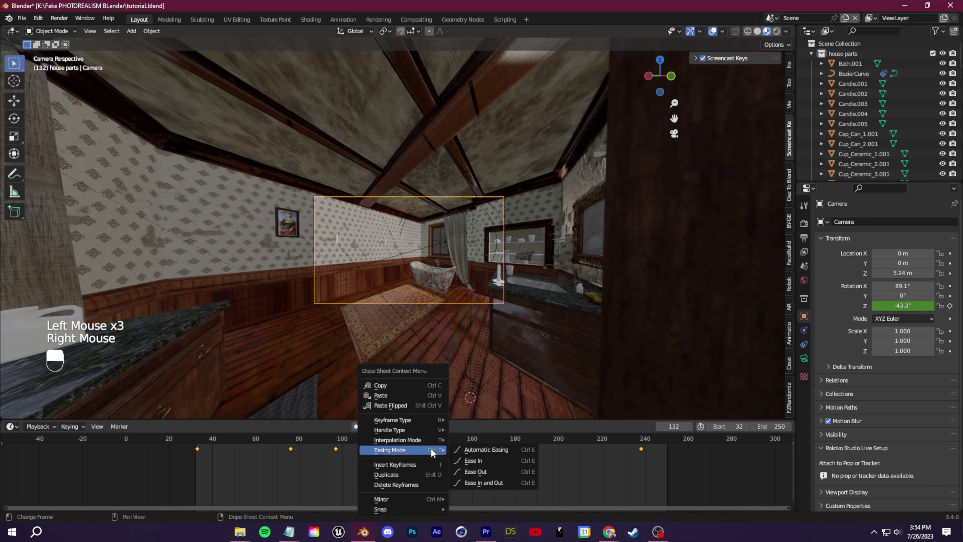
left_click(488, 449)
left_click_drag(488, 448, 211, 440)
key("space")
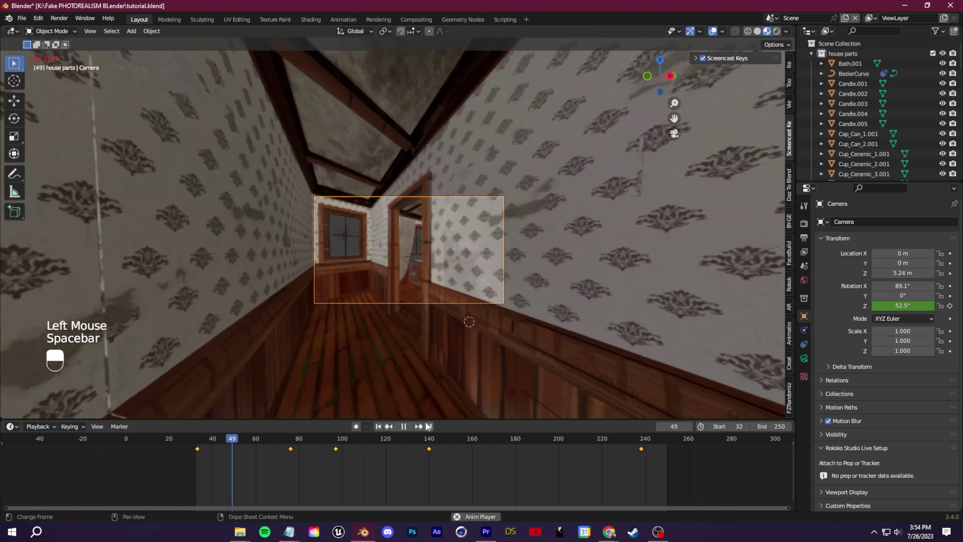
Select all of the camera's keyframes and switch the animation area to the Graph Editor
left_click(442, 471)
left_click_drag(680, 472, 189, 442)
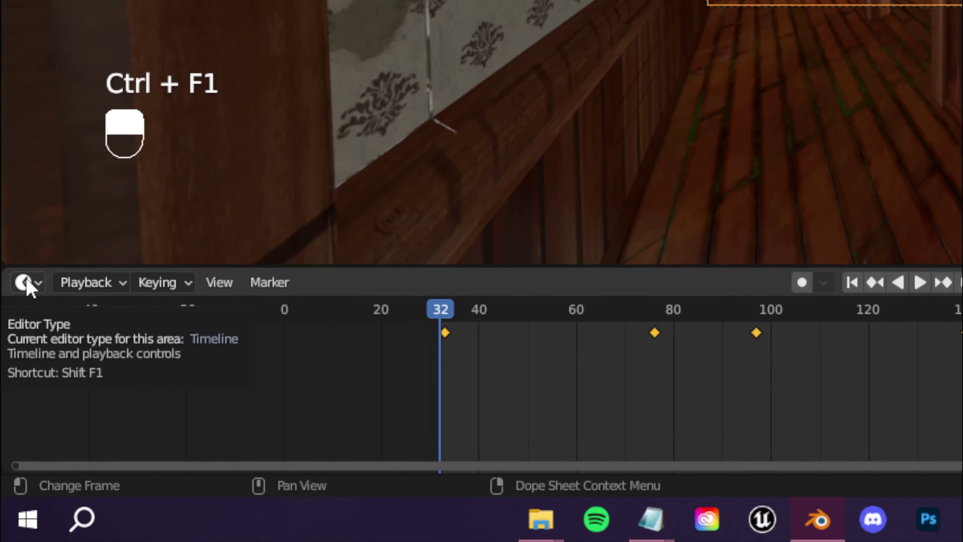
left_click(11, 426)
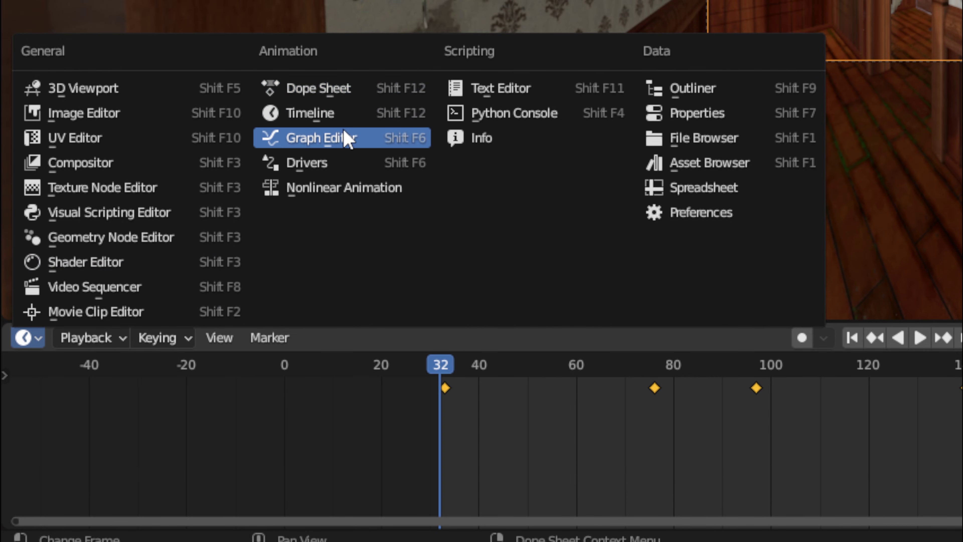
left_click(343, 83)
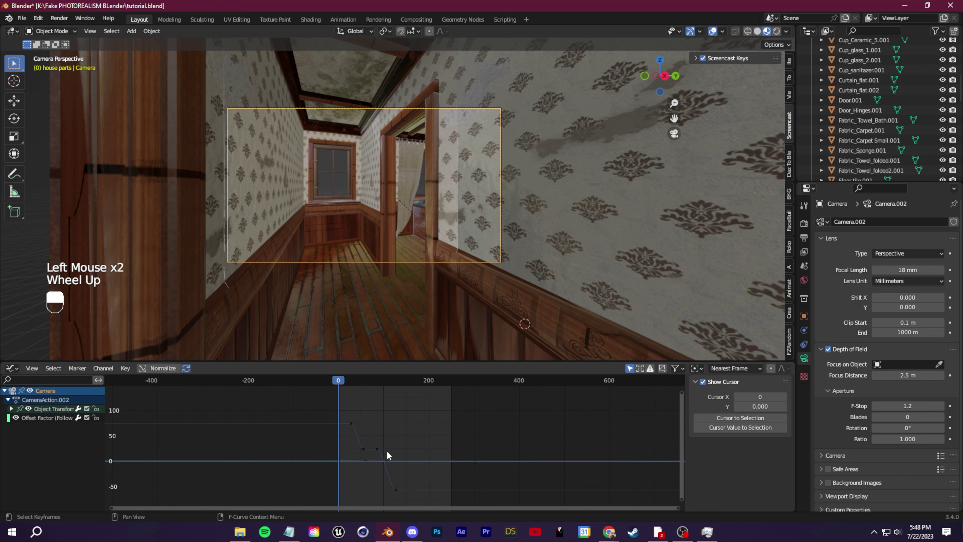
Reshape the Z Euler Rotation curve by pulling up the outgoing handle of the frame 85 keyframe, and play the animation
scroll(384, 454, "up", 1)
left_click(381, 455)
left_click(375, 450)
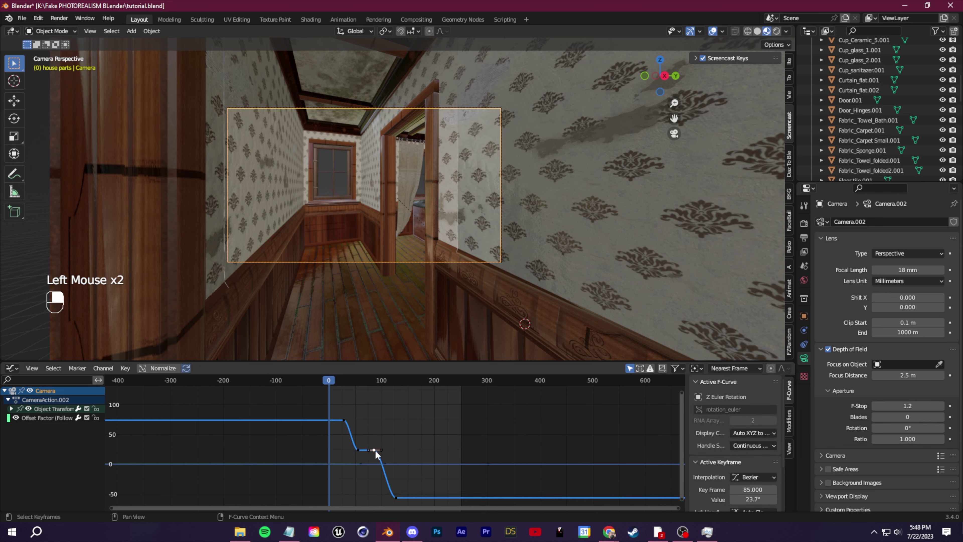
left_click_drag(380, 450, 392, 420)
key("space")
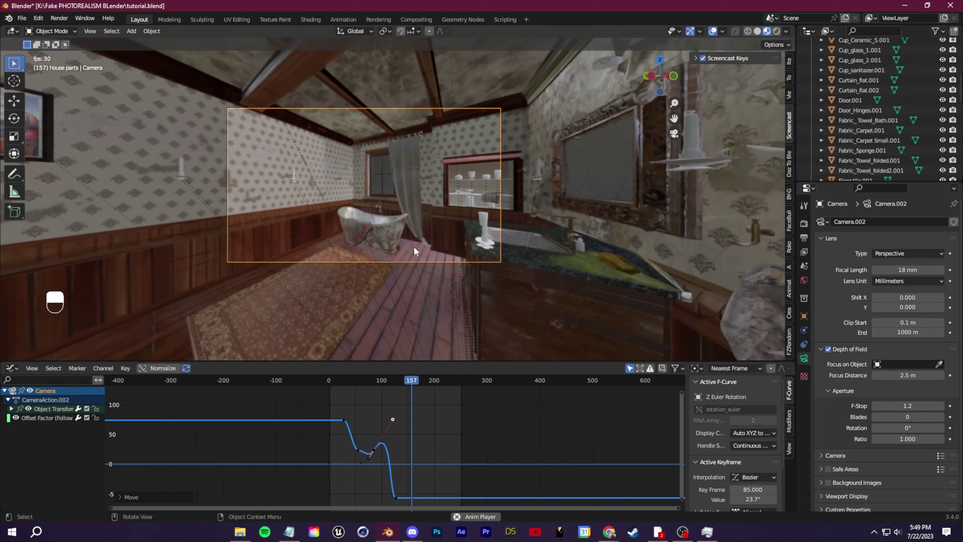
Stop playback, return the animation area to the Timeline and save the tutorial.blend file
key("space")
left_click(339, 380)
left_click(12, 368)
left_click(137, 408)
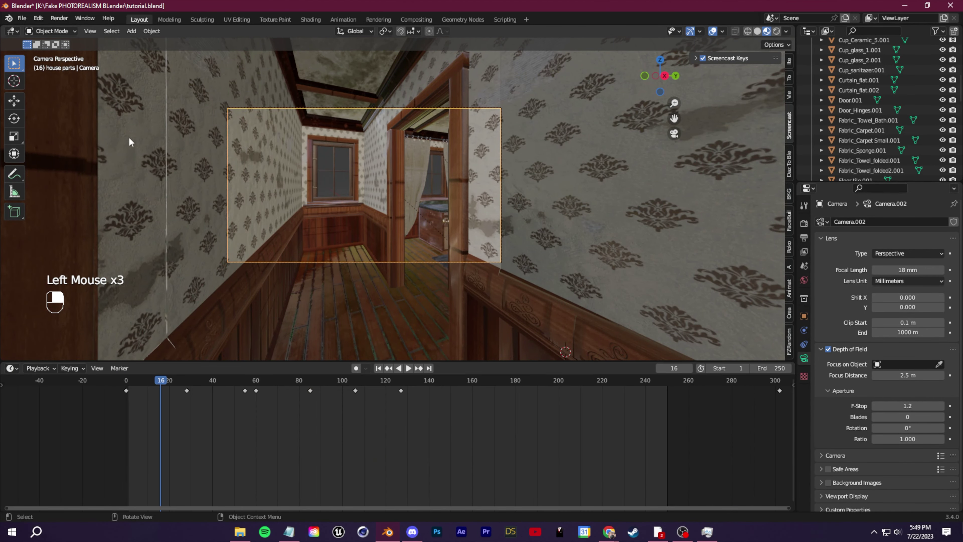
left_click(21, 17)
left_click(38, 95)
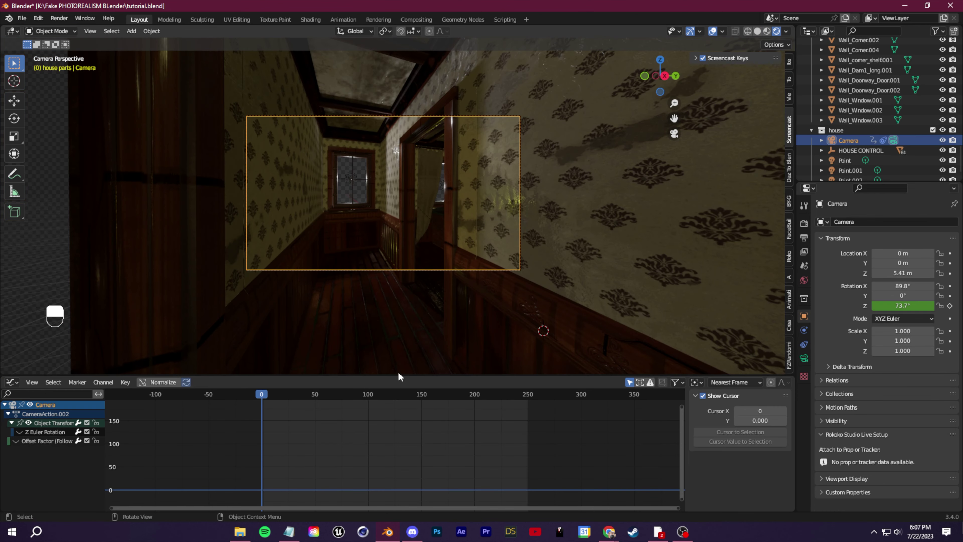
Enlarge the animation area and hide the camera's Z Euler Rotation curve in the Graph Editor
left_click_drag(393, 387, 394, 218)
double_click(50, 274)
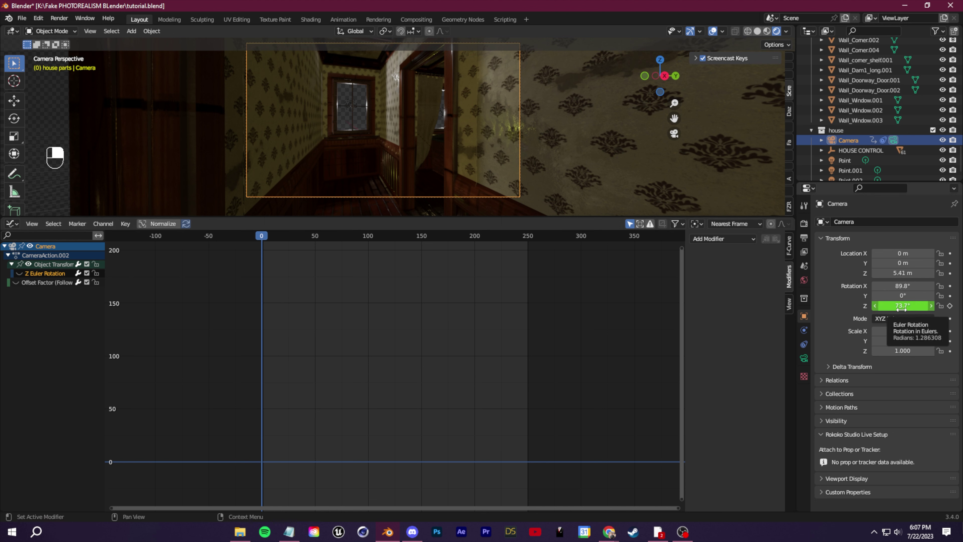
left_click(19, 273)
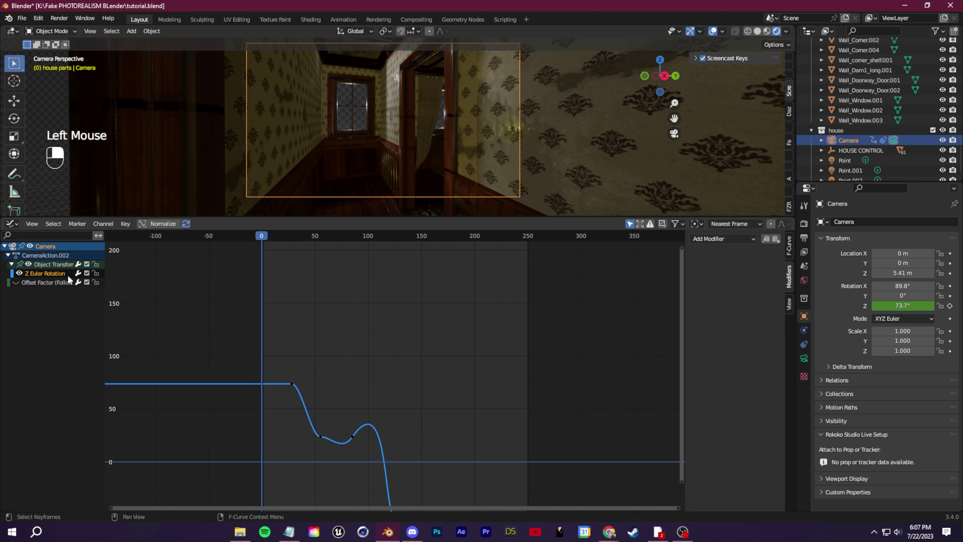
left_click(20, 273)
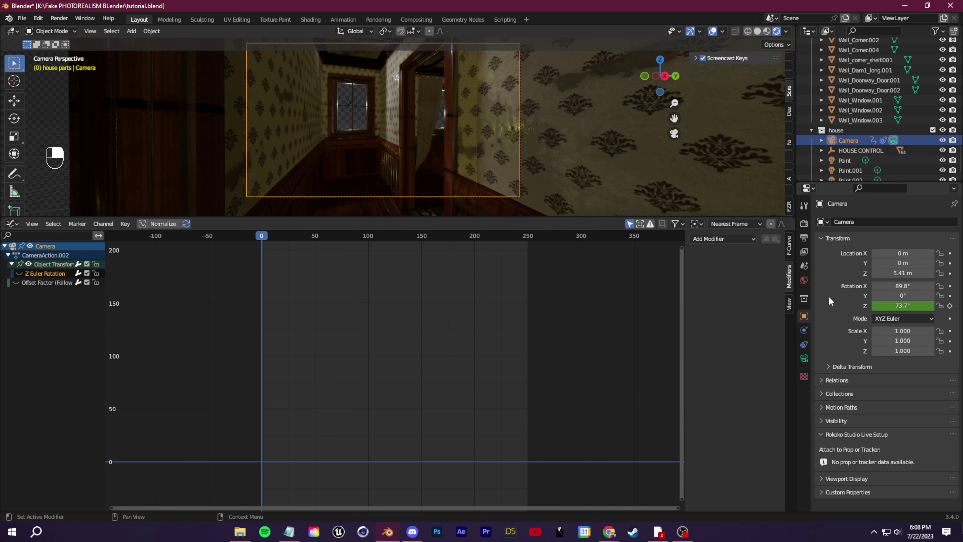
Keyframe the camera's rotation at frame 0 and again at frame 250
left_click_drag(286, 247, 260, 241)
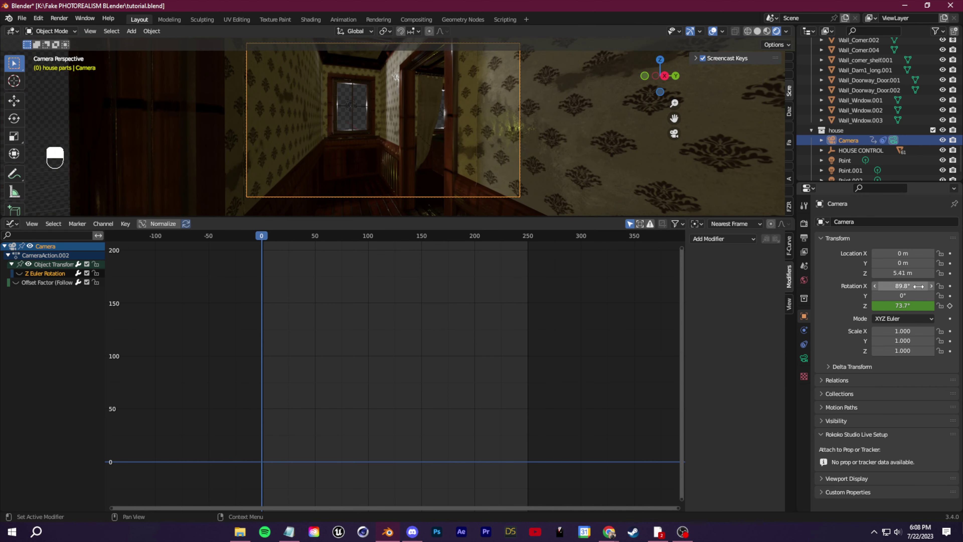
key("i")
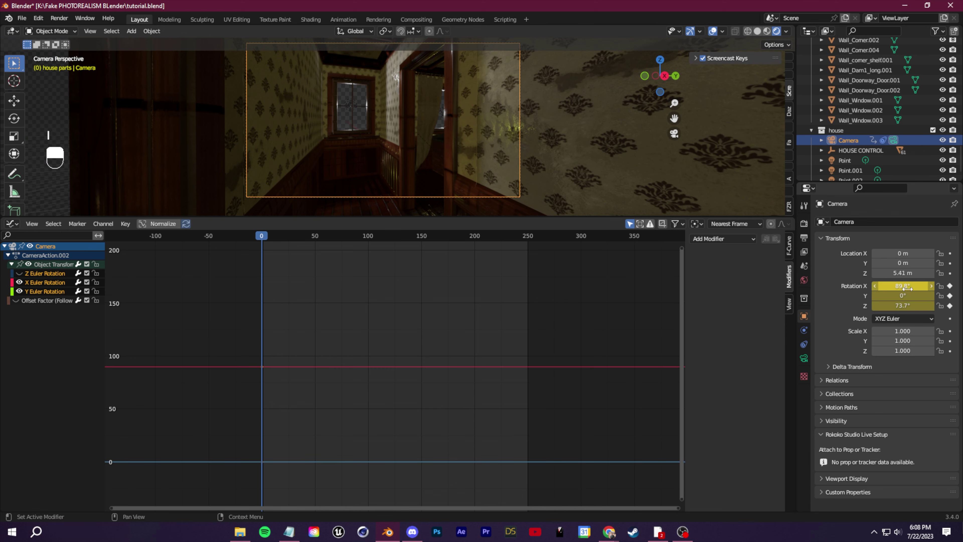
left_click_drag(265, 249, 528, 270)
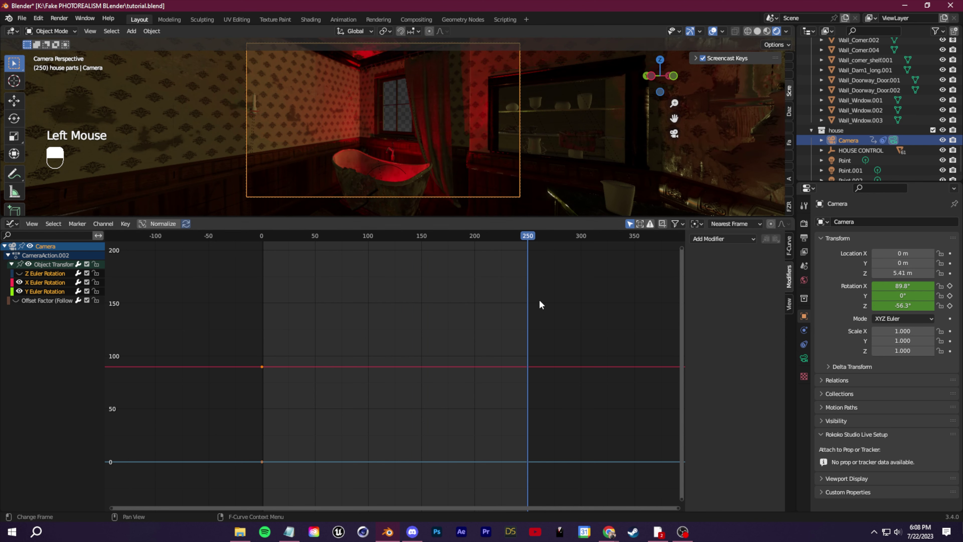
key("i")
Select the X Euler Rotation keyframes at frames 0 and 250 and set their handle type to Vector
left_click_drag(521, 235, 569, 424)
key("v")
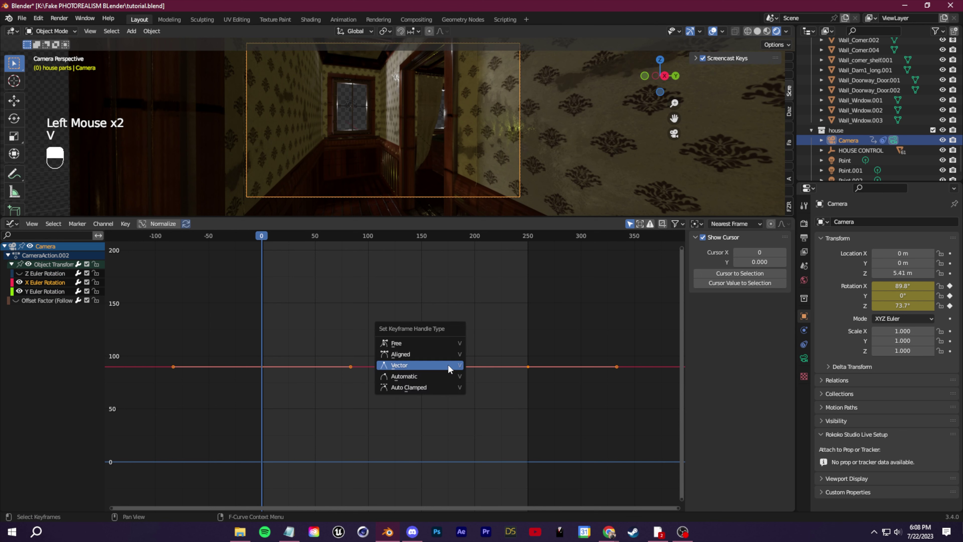
left_click(406, 366)
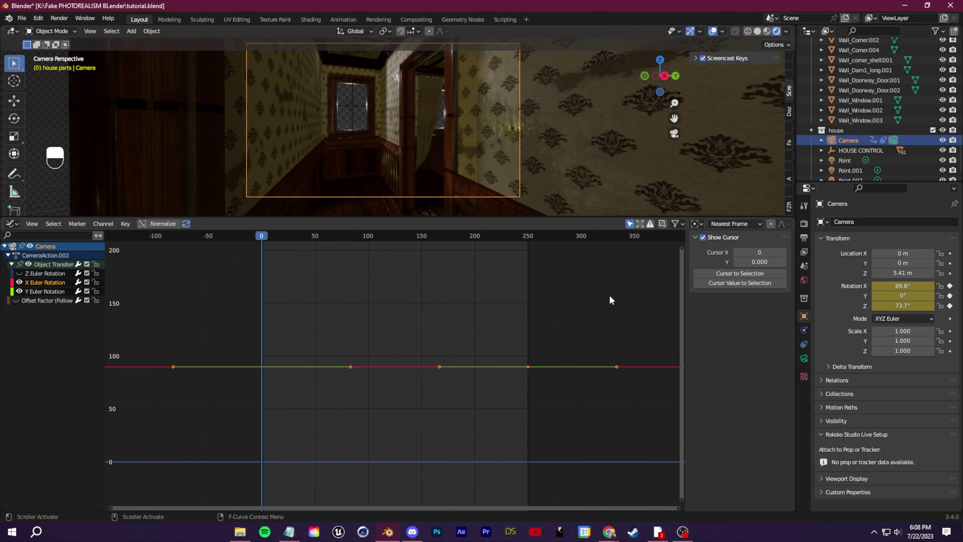
Show the Graph Editor's modifier settings for the camera's X Euler Rotation curve and add a Noise modifier
key("n")
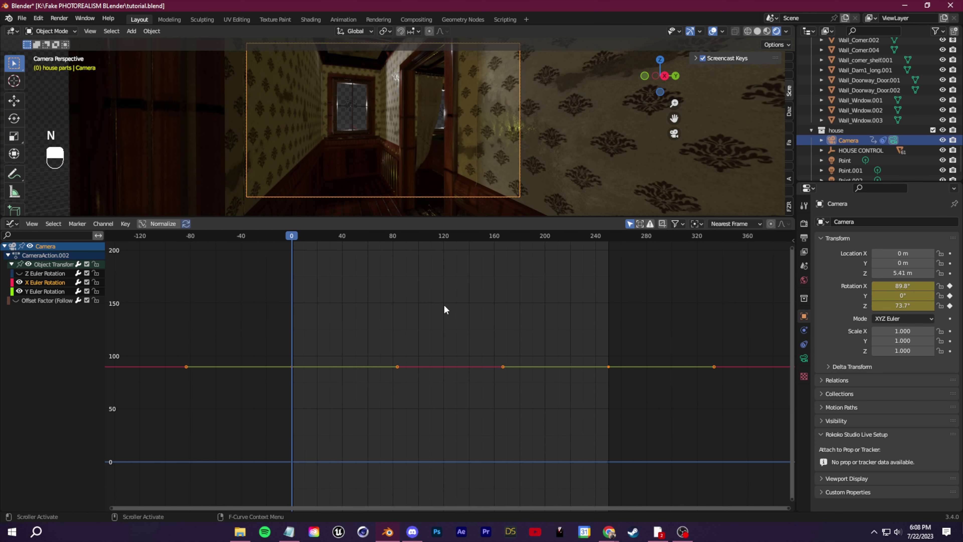
key("n")
left_click(56, 285)
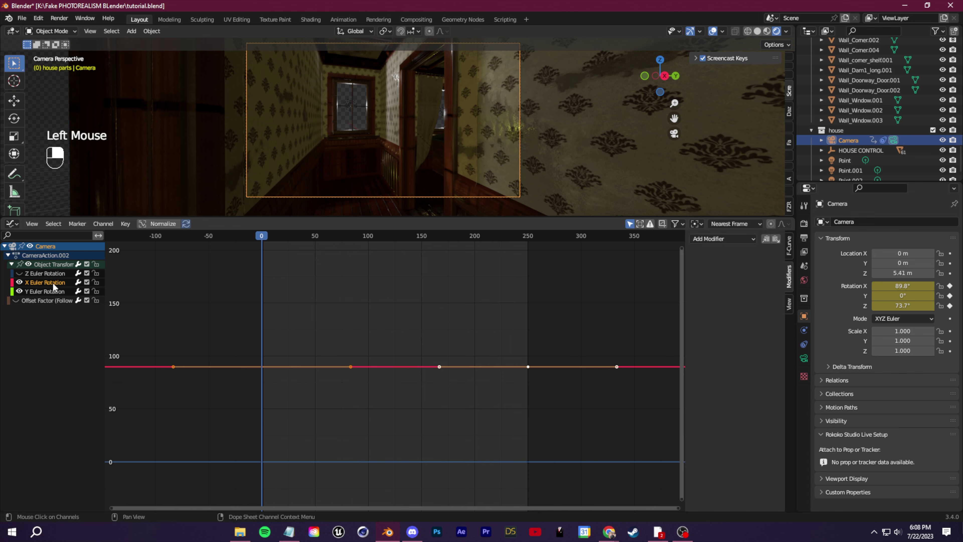
left_click(58, 283)
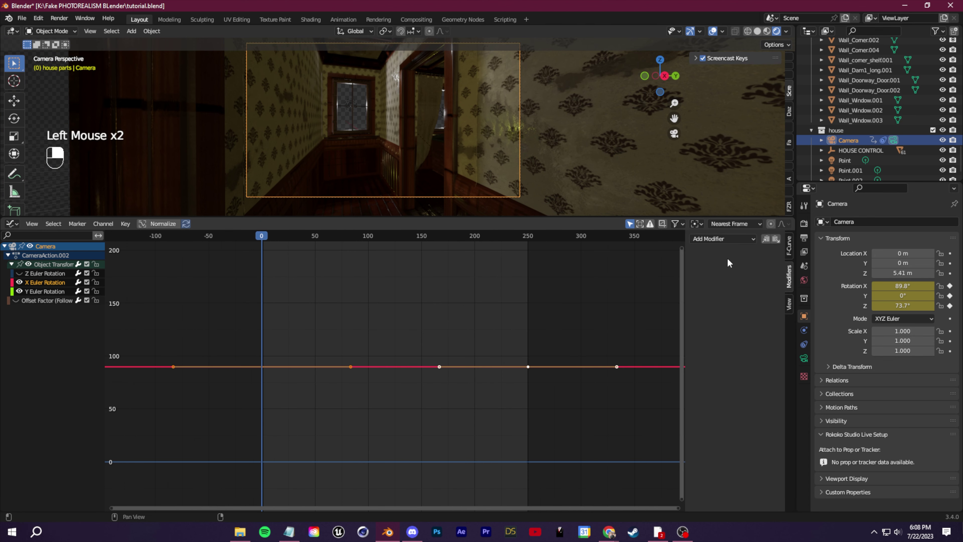
key("n")
key("n")
left_click(740, 238)
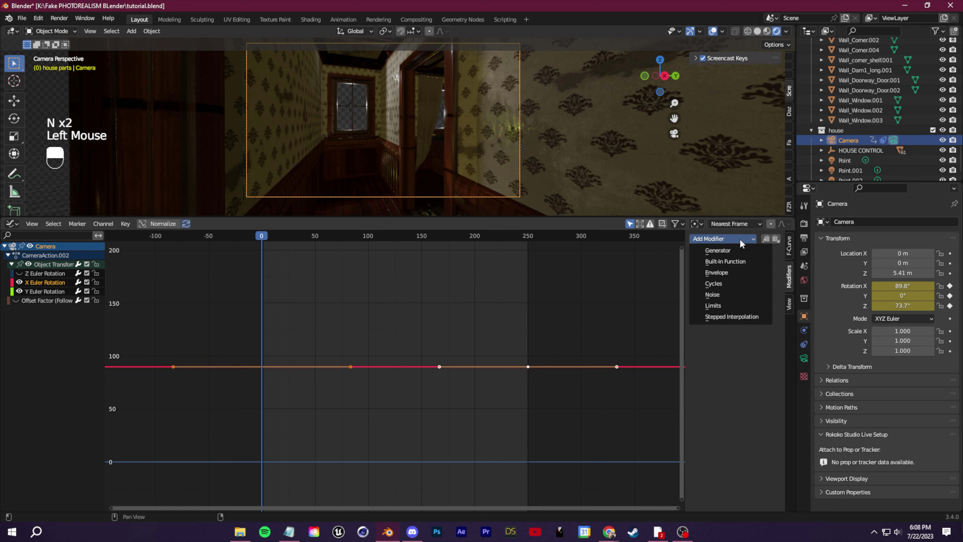
left_click(719, 296)
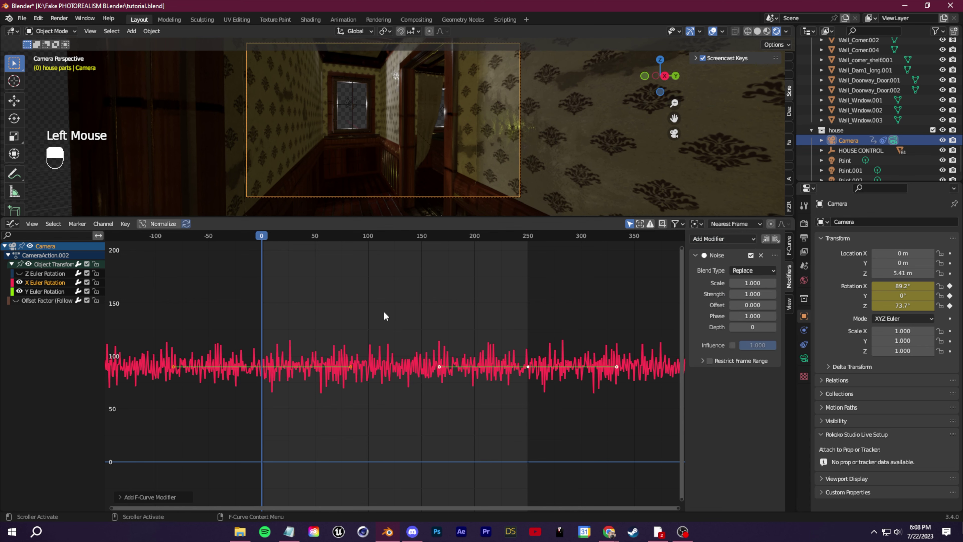
Preview the camera noise, return to frame 0, set the Noise modifier's Scale to 10.1 and Strength to -0.1, and preview again
key("space")
key("space")
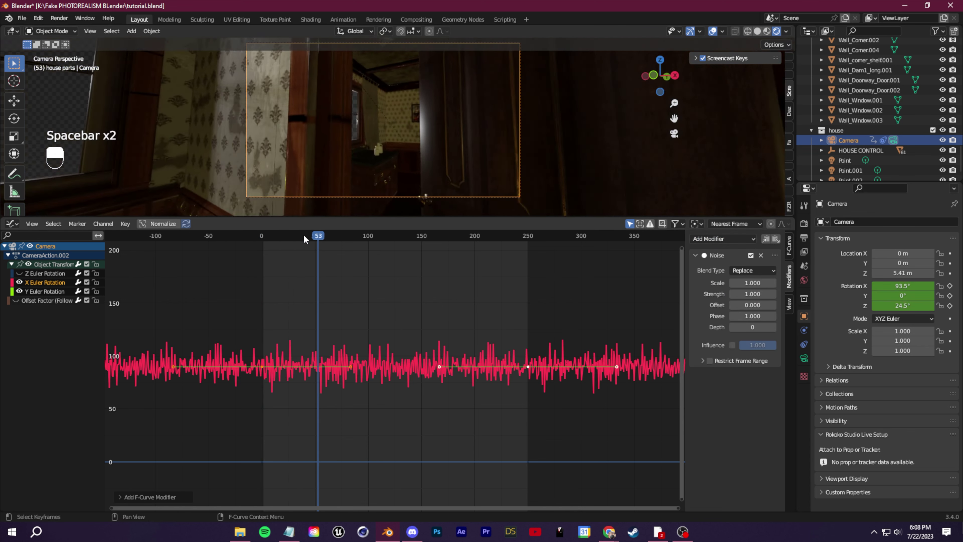
left_click(261, 235)
mouse_move(752, 283)
left_mouse_down()
mouse_move(791, 282)
mouse_move(705, 293)
mouse_move(777, 294)
mouse_move(742, 294)
left_mouse_up()
key("ctrl+z")
key("space")
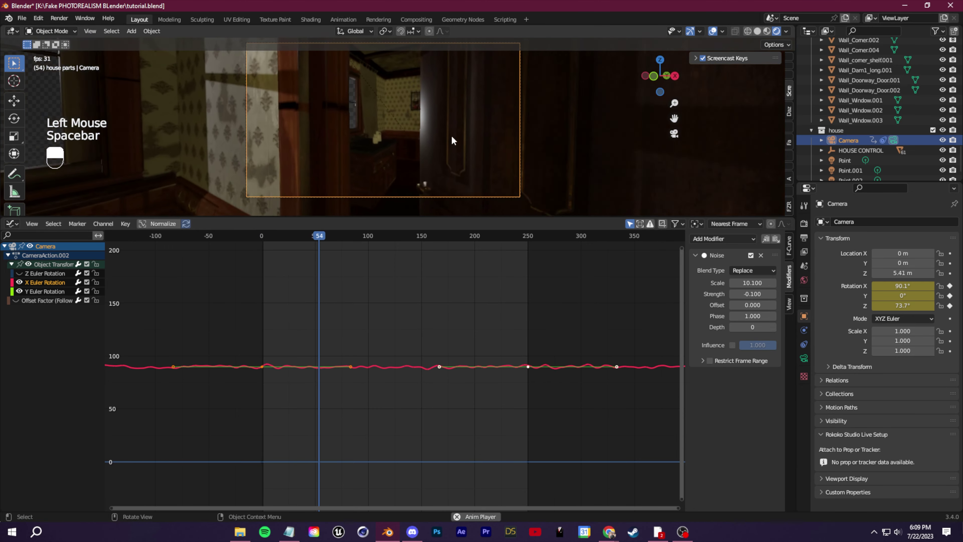
key("space")
Set the Noise modifier's Scale to 17 and replay the camera animation from near its start
left_click(756, 283)
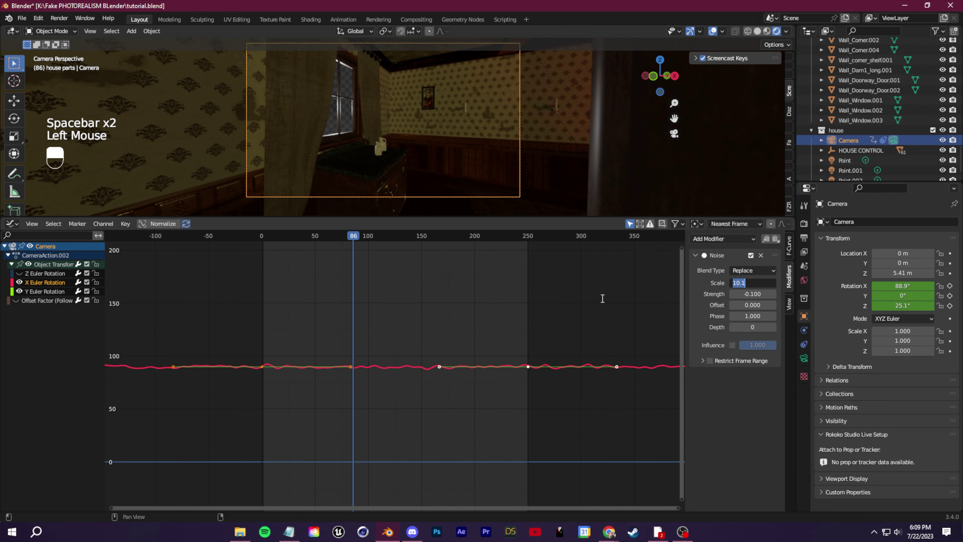
type("17")
left_click(602, 298)
left_click(749, 294)
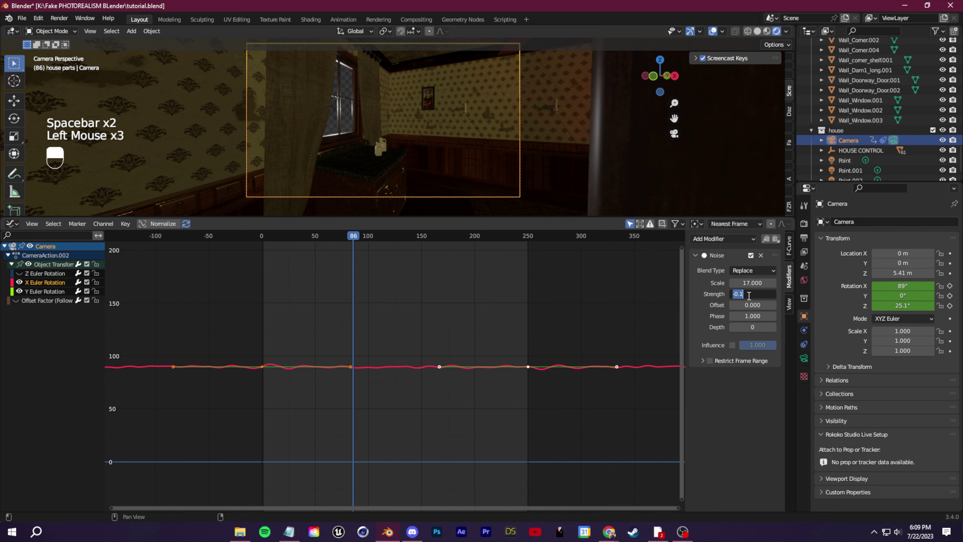
left_click(274, 236)
left_click(329, 294)
key("space")
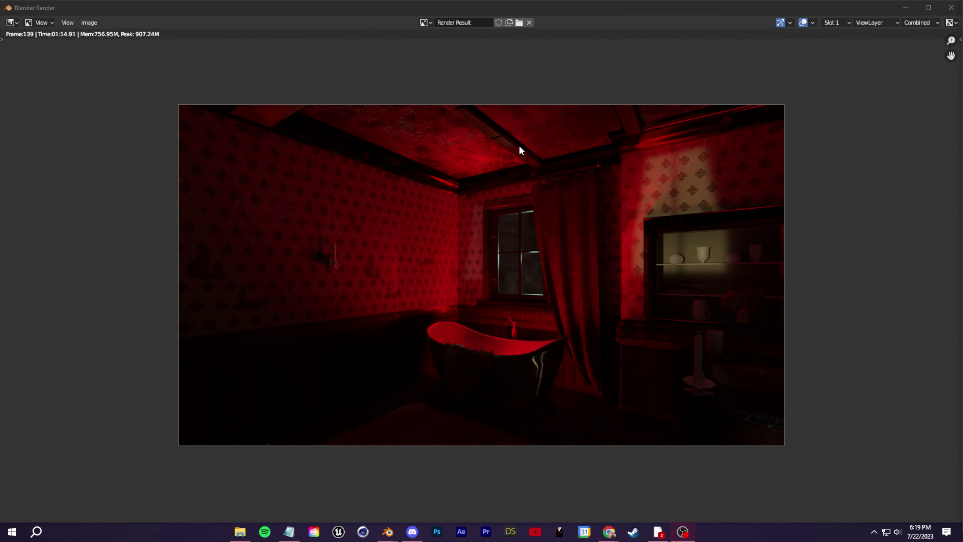
Examine the rendered bathroom image of frame 139 up close and close the render window
scroll(519, 146, "up", 4)
scroll(503, 286, "down", 2)
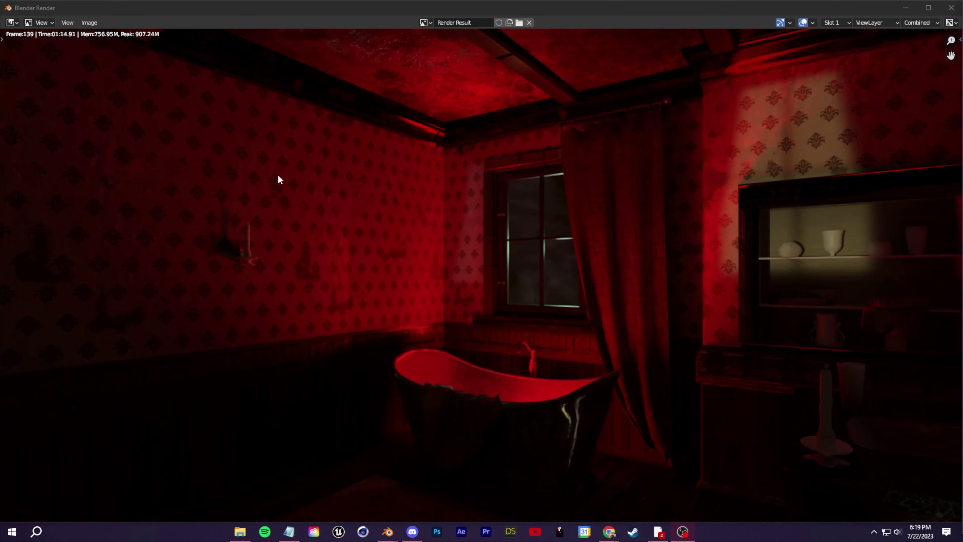
scroll(447, 264, "down", 3)
scroll(447, 265, "up", 2)
left_click(950, 8)
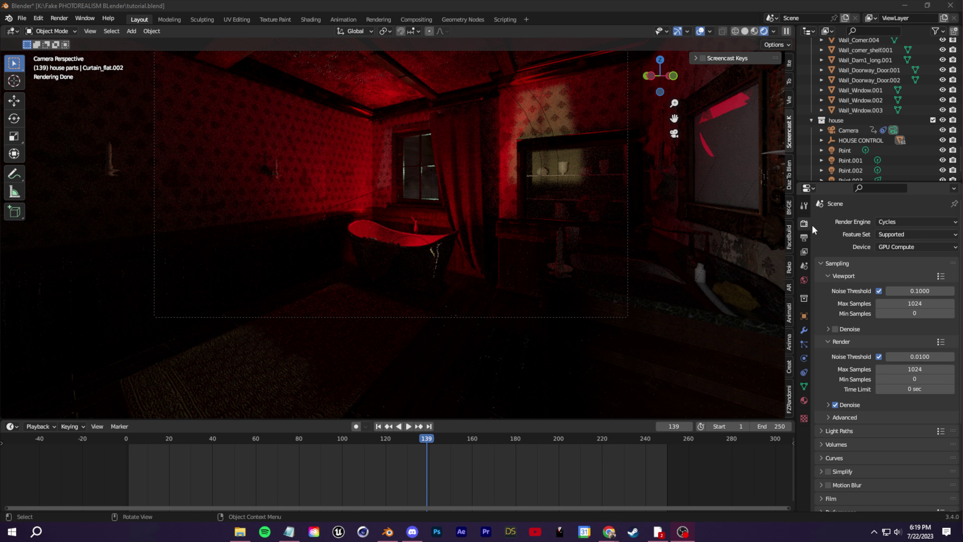
Set the final render's Max Samples to 200 and expand the render Denoise settings
left_click(911, 369)
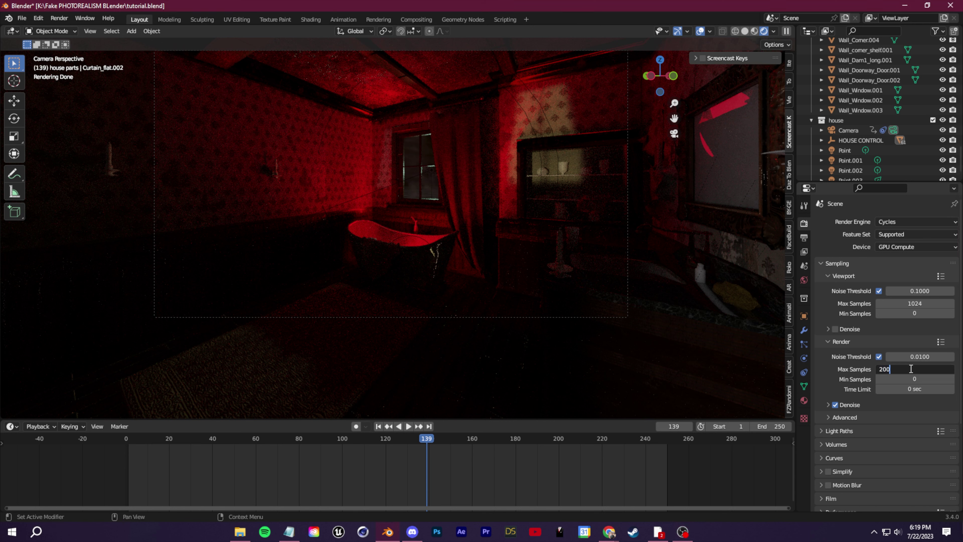
type("200")
key("Return")
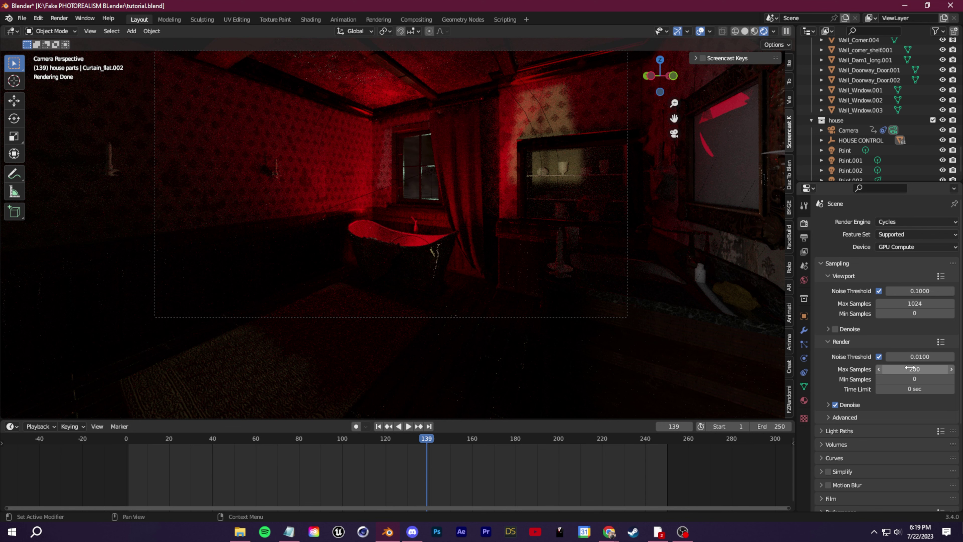
left_click(829, 405)
left_click(916, 417)
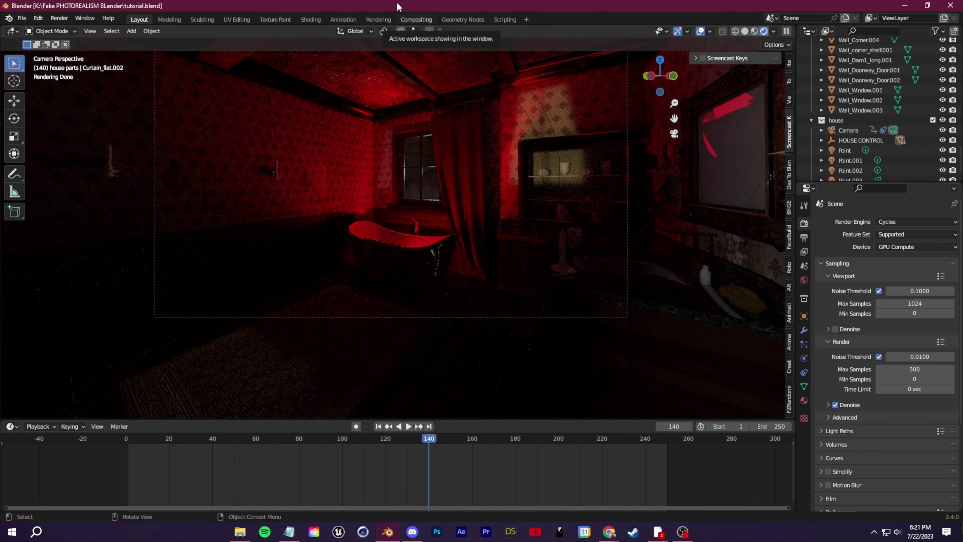
Render frame 140 as a still image and close the render window
left_click(59, 17)
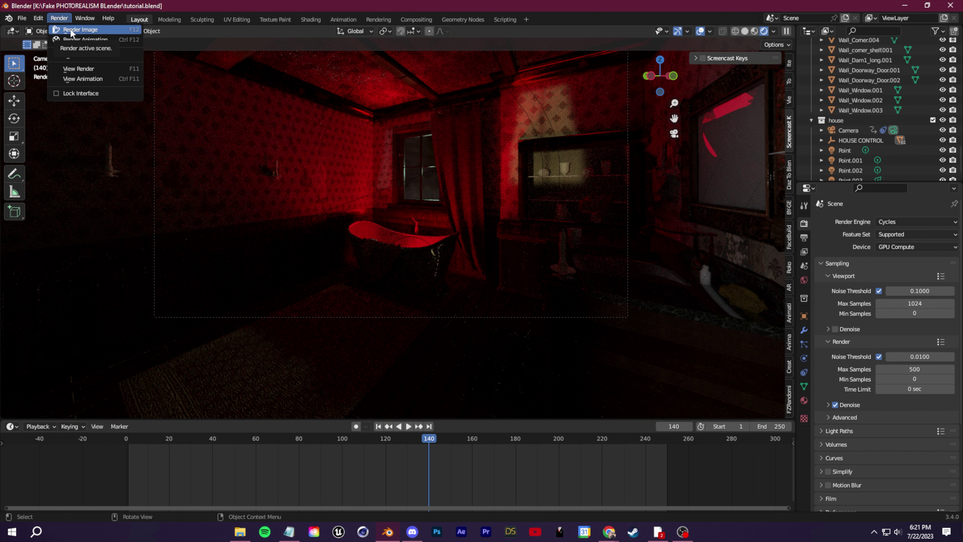
left_click(91, 30)
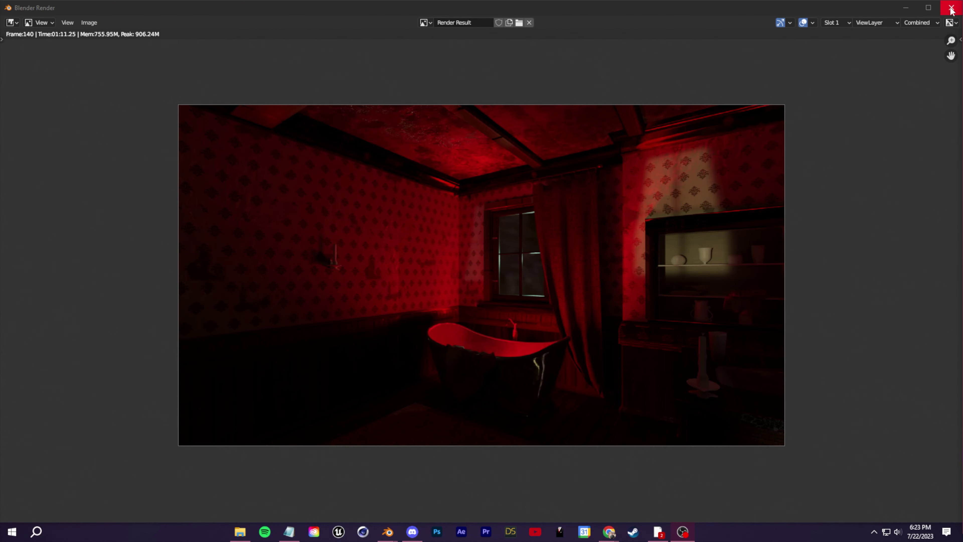
left_click(952, 7)
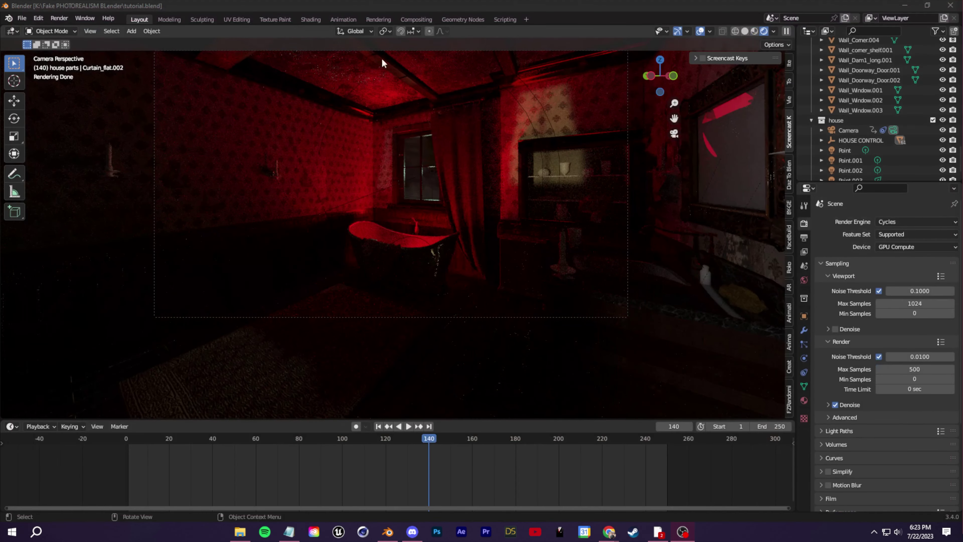
Switch to the Compositing workspace, enable Use Nodes and add a Viewer node
left_click(420, 19)
left_click(108, 31)
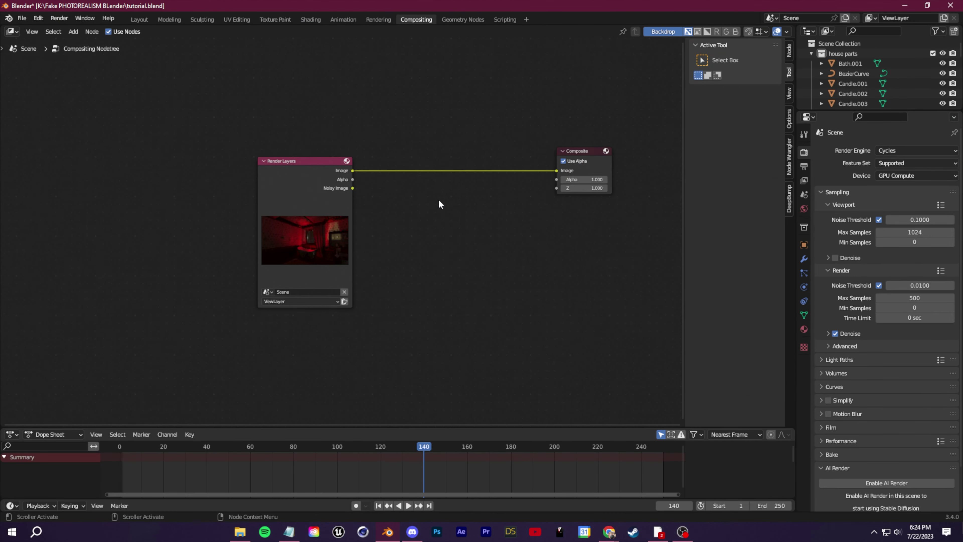
key("shift+a")
type("viewr")
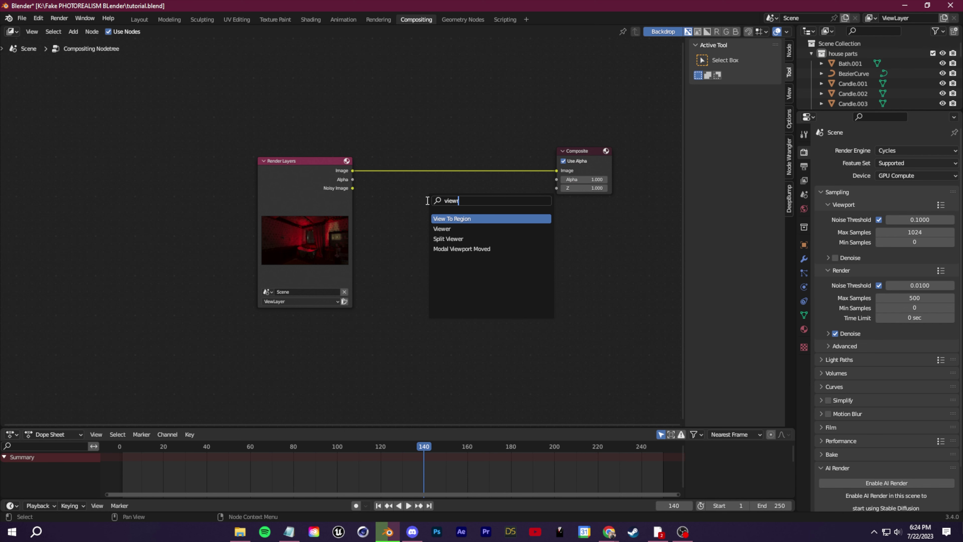
left_click(442, 228)
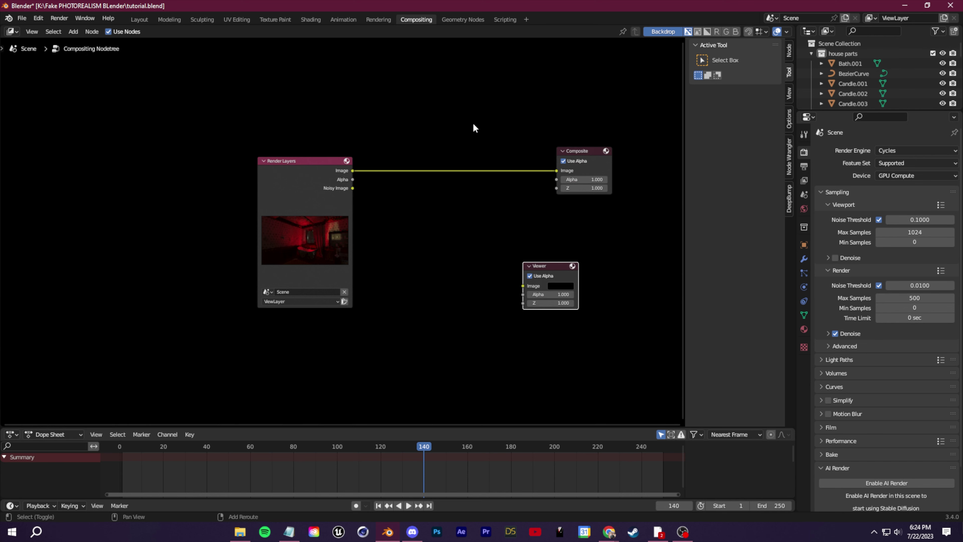
Add a reroute on the Render Layers image link, connect it to the Viewer, and space out the nodes
right_click_drag(473, 128, 464, 246, "shift")
left_click_drag(474, 171, 474, 172)
left_click_drag(459, 213, 523, 286)
scroll(360, 333, "down", 1)
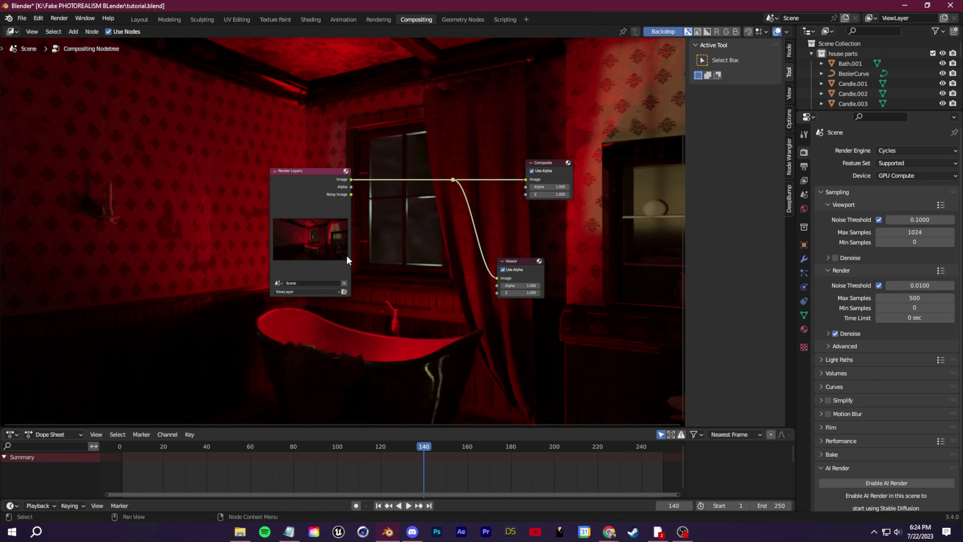
left_click_drag(299, 195, 145, 185)
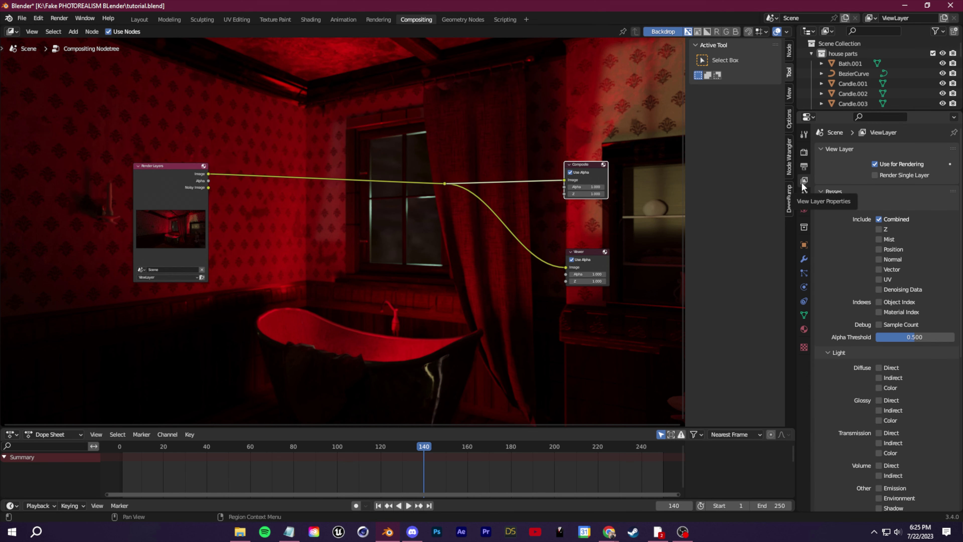
Enable the view layer's Mist pass, render the image again and close the render window
left_click(878, 239)
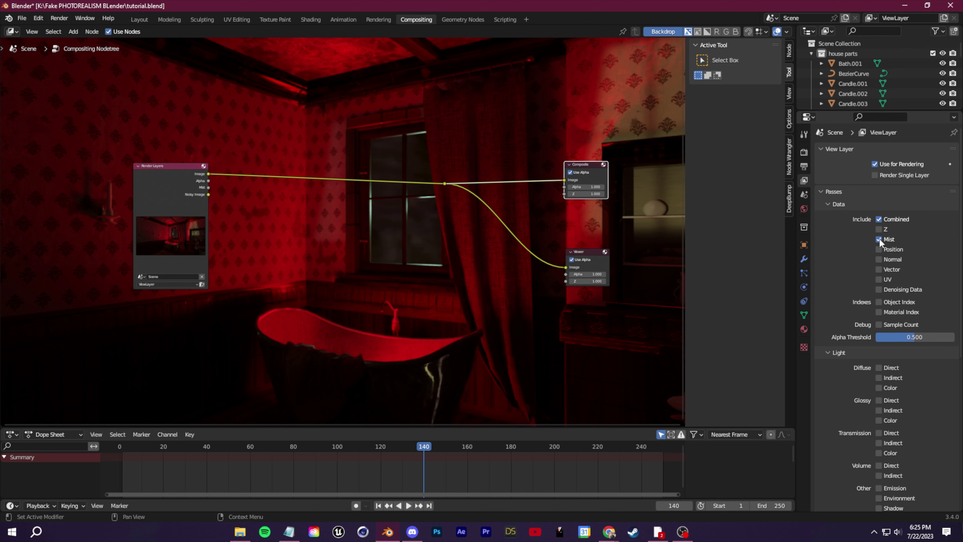
left_click(58, 18)
left_click(79, 29)
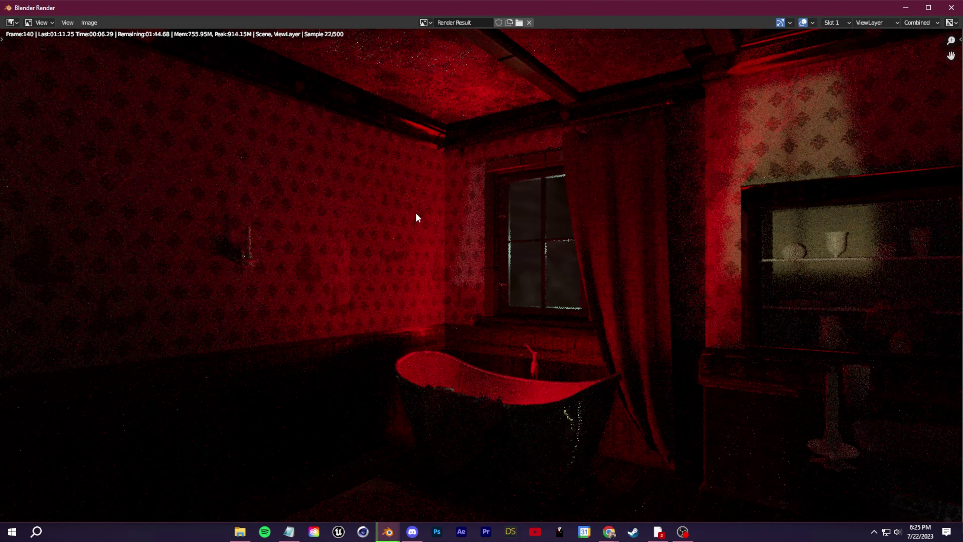
scroll(418, 214, "down", 2)
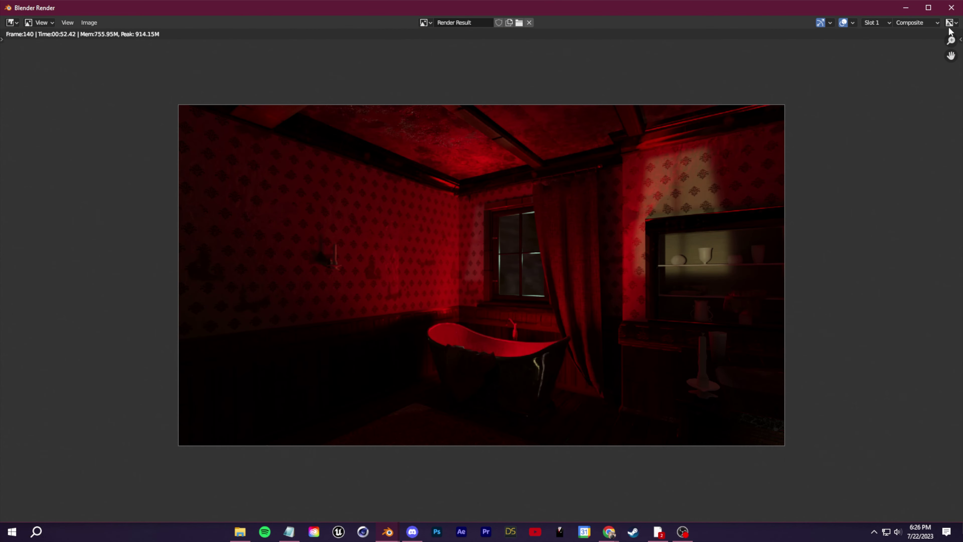
left_click(952, 7)
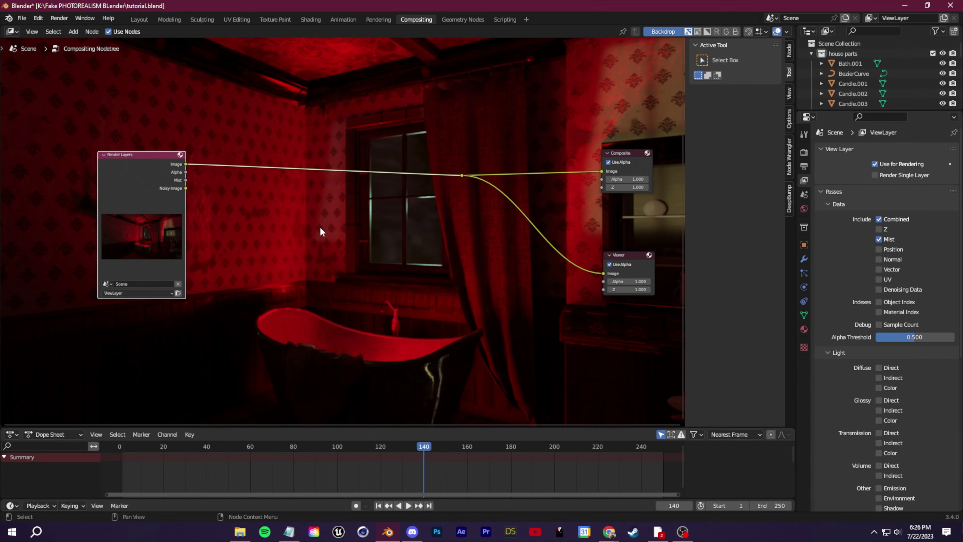
Add a Mix node and connect the Render Layers Mist output to its Fac input
key("shift+a")
type("mi")
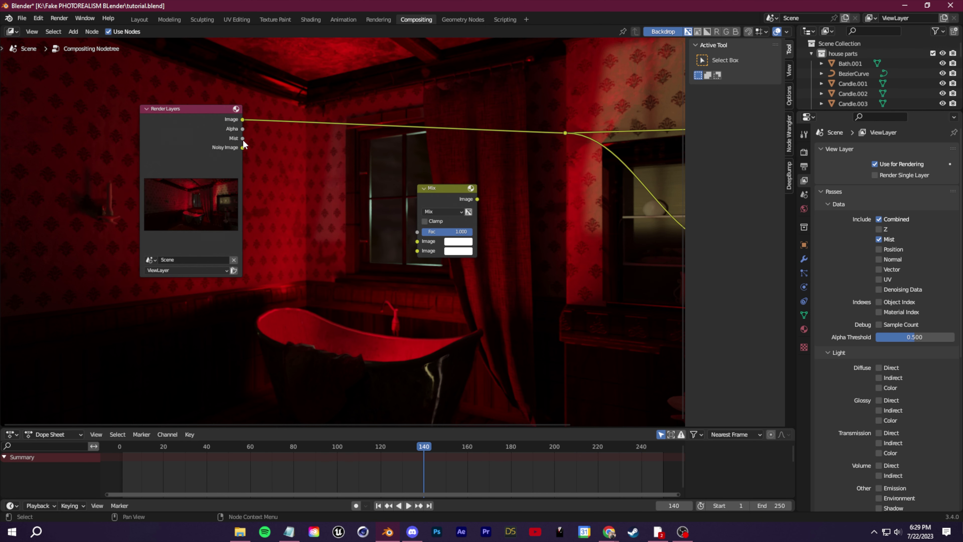
left_click_drag(243, 139, 417, 231)
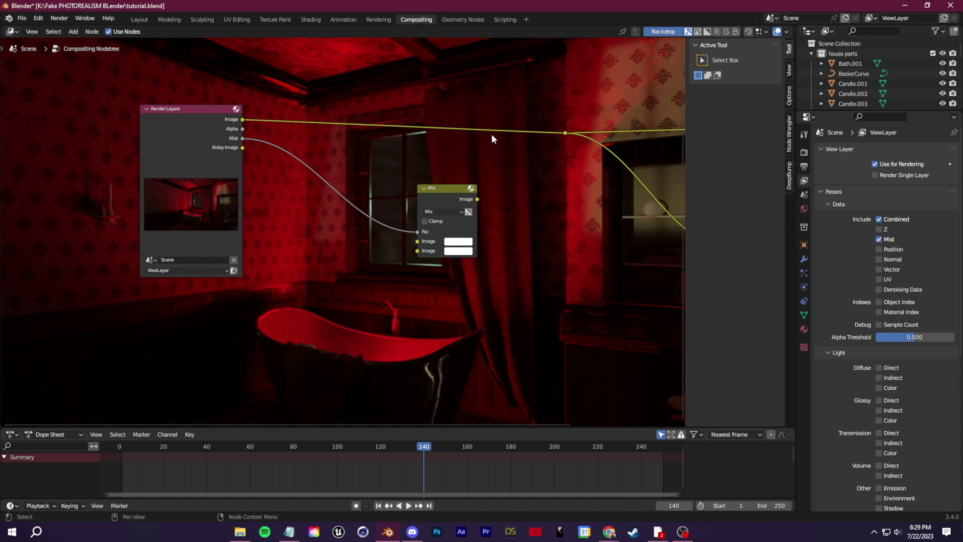
Cut the direct image link and route the Render Layers image through the Mix node into the reroute
middle_click_drag(532, 203, 364, 224)
scroll(364, 224, "down", 1)
left_click_drag(392, 160, 393, 171)
right_click_drag(339, 136, 332, 206, "ctrl")
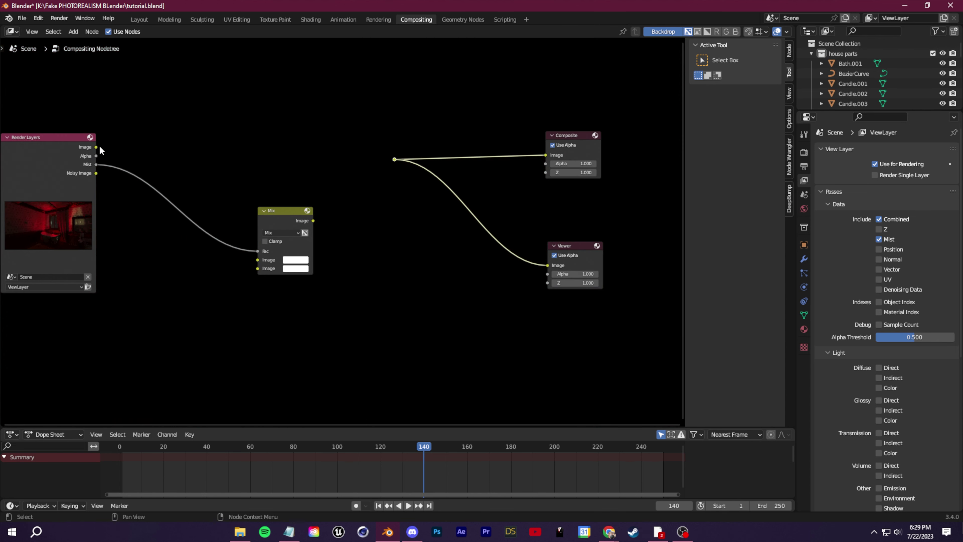
left_click_drag(97, 147, 339, 205)
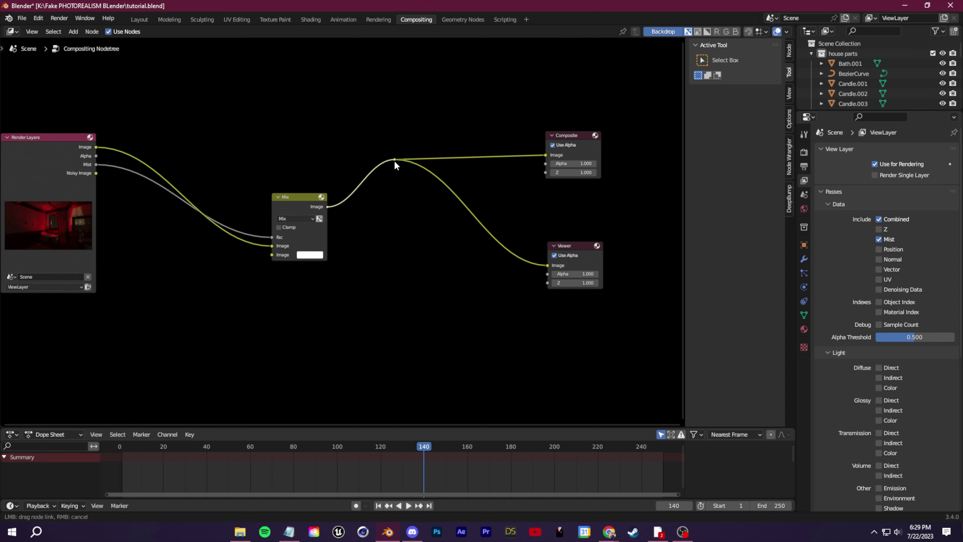
left_click_drag(395, 160, 396, 159)
scroll(355, 244, "up", 1)
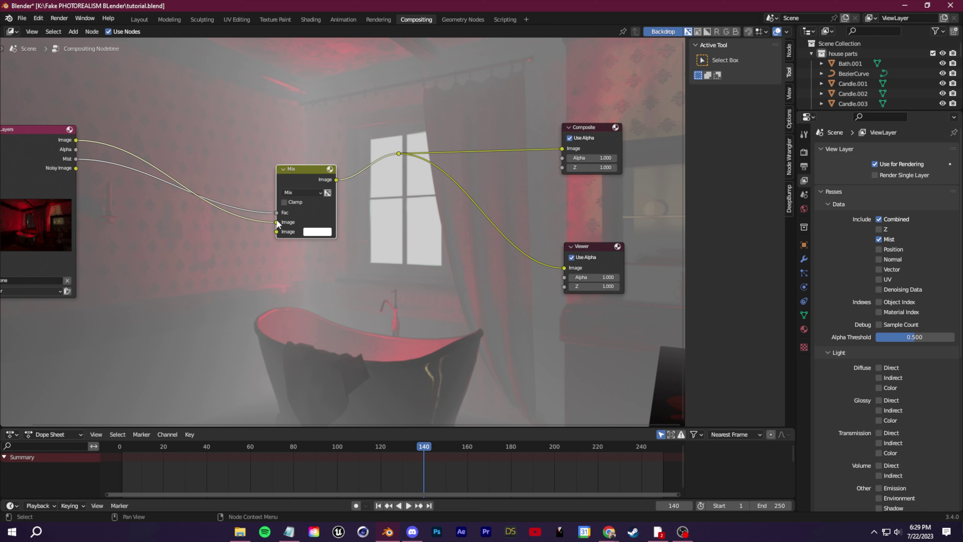
Add a Math node feeding the Mix node's second Image input and set its operation to Multiply
left_click_drag(275, 234, 218, 258)
type("math")
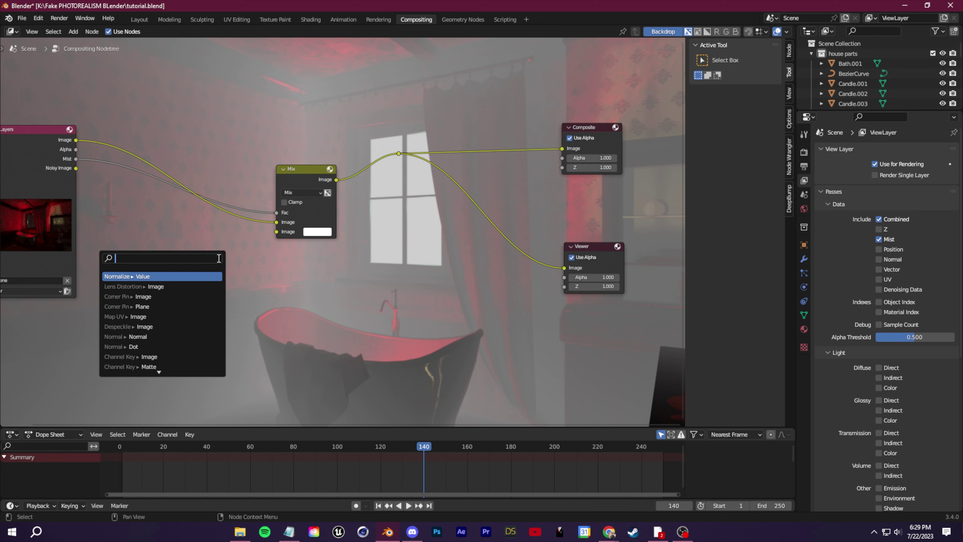
left_click(165, 275)
left_click(203, 263)
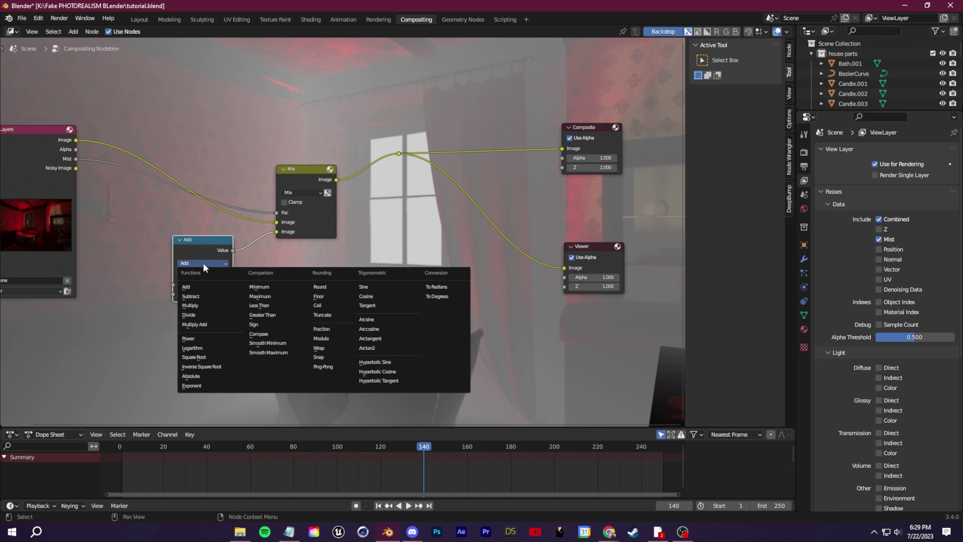
left_click(210, 310)
scroll(296, 303, "up", 3)
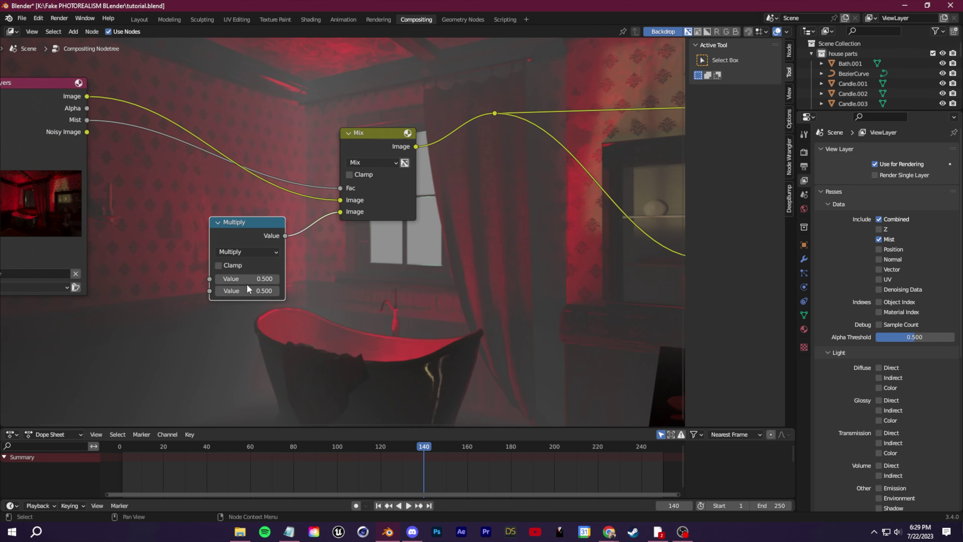
Set both values of the Multiply node to 0.200 and fit the node tree in view
middle_click_drag(206, 317, 288, 300)
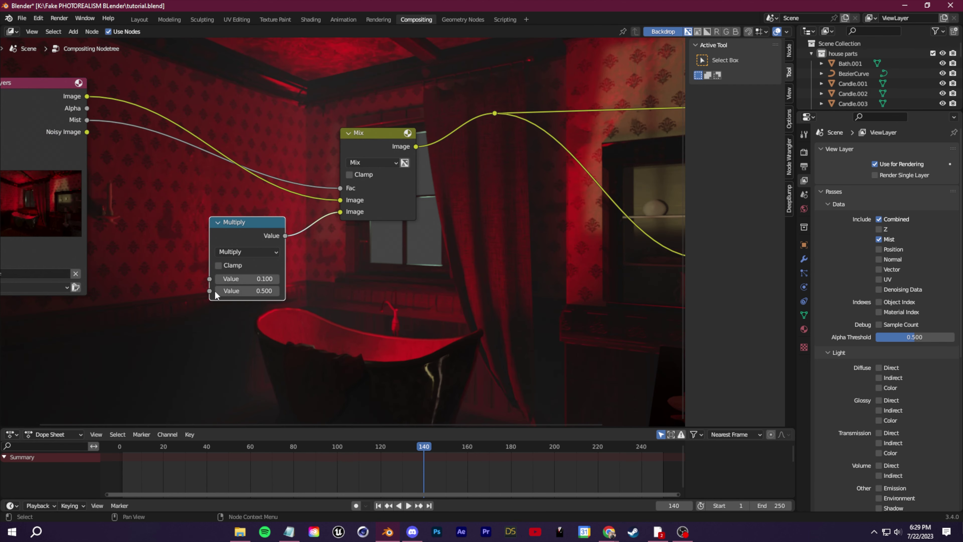
left_click(218, 290)
left_click(218, 290)
left_click(218, 291)
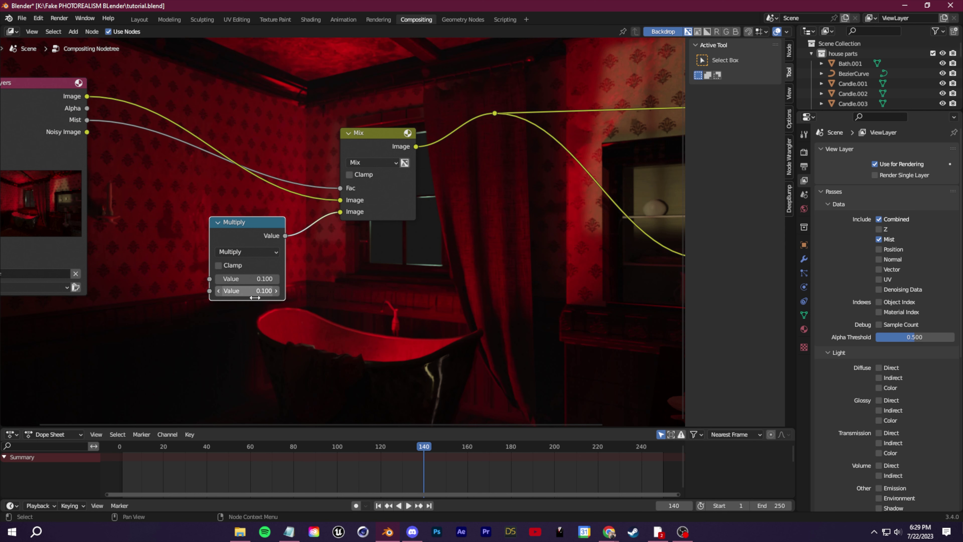
left_click(276, 279)
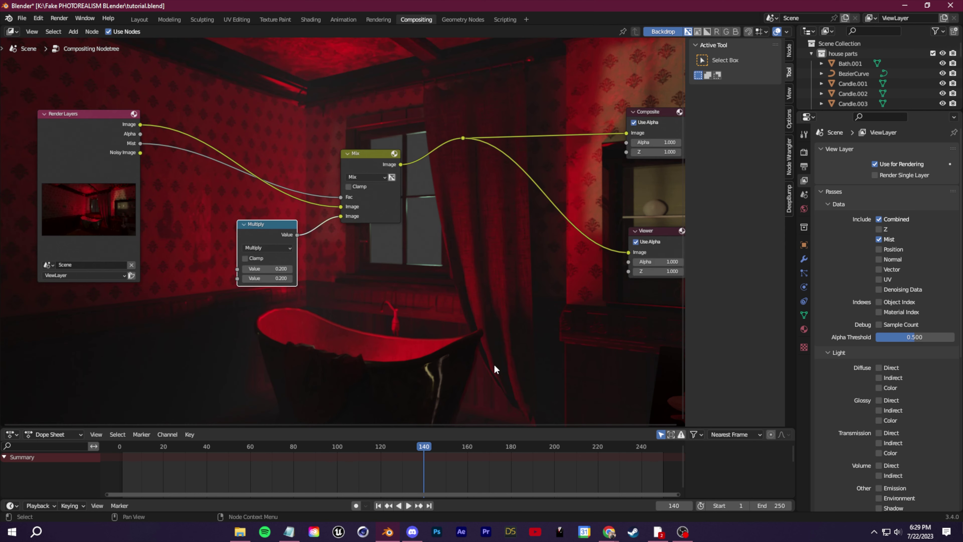
key("Home")
Set the render output path to a new HOUSE RENDER folder inside K:\Fake PHOTOREALISM BLender
left_click(805, 152)
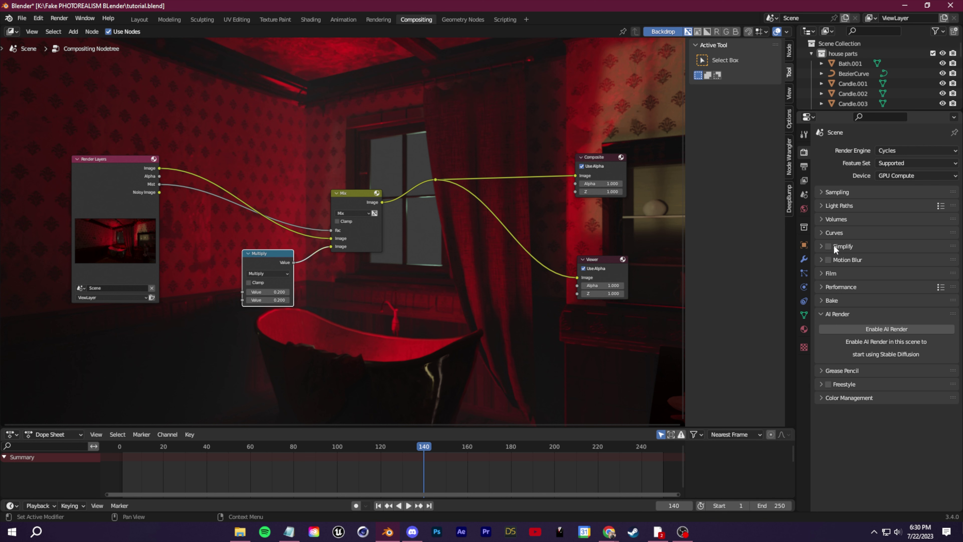
left_click(804, 167)
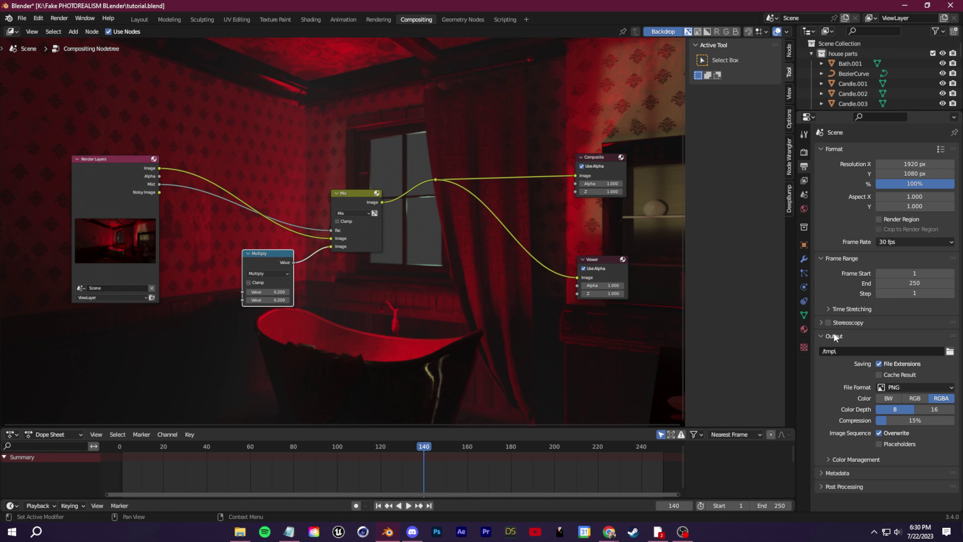
left_click(950, 350)
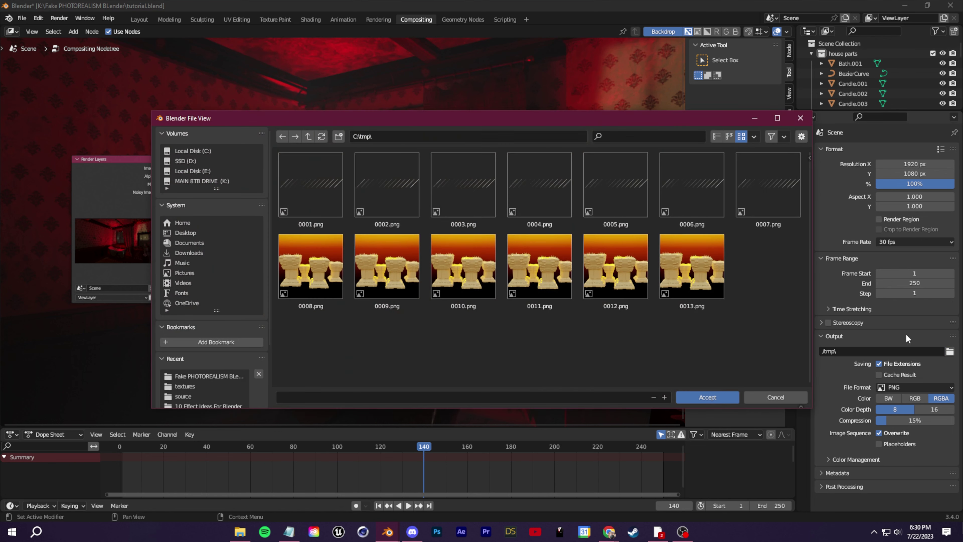
left_click(209, 376)
right_click(341, 237)
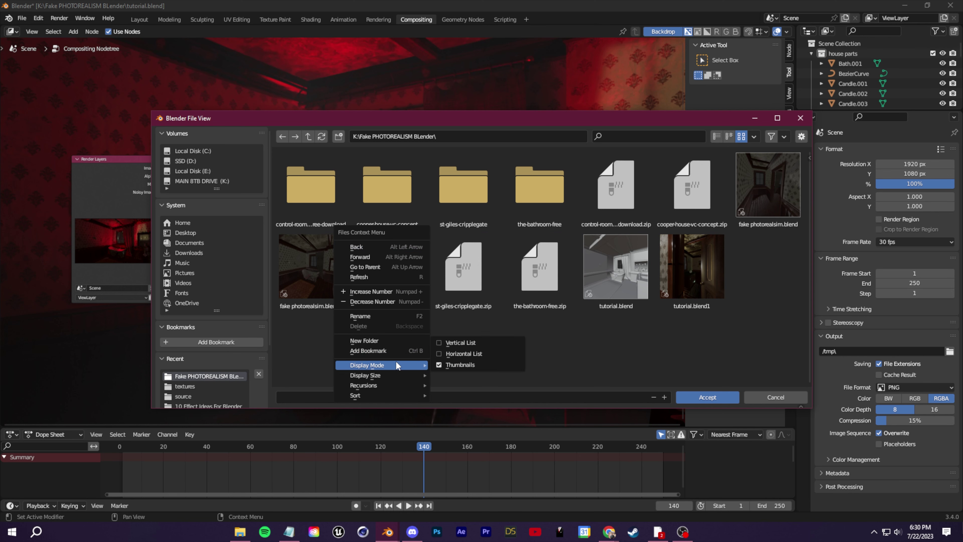
left_click(397, 341)
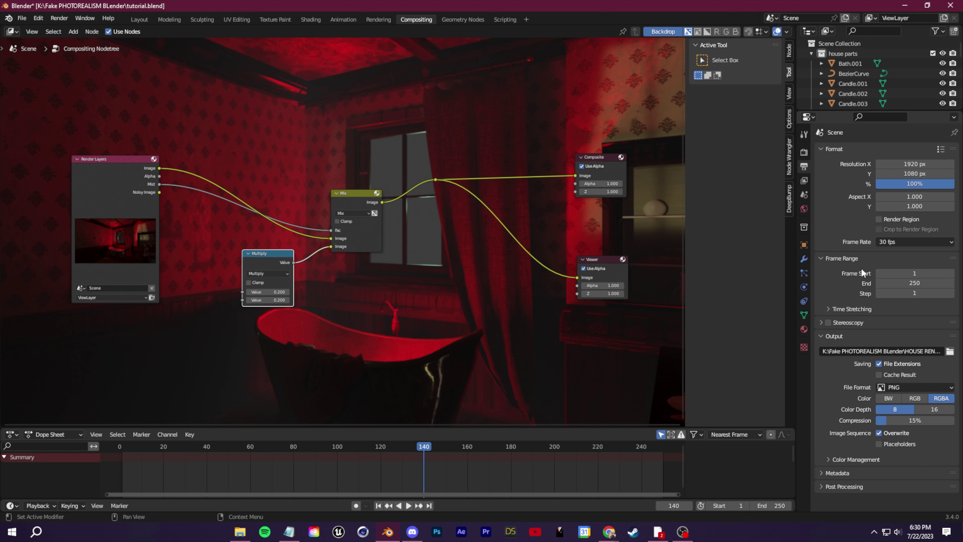
Set the scene's output frame rate to 24 fps and bring up the render commands
left_click(927, 242)
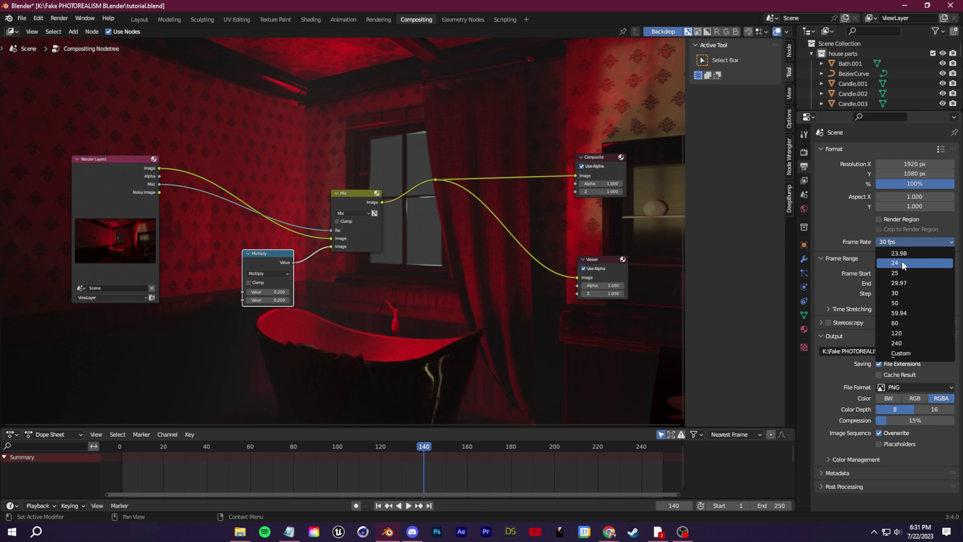
left_click(928, 262)
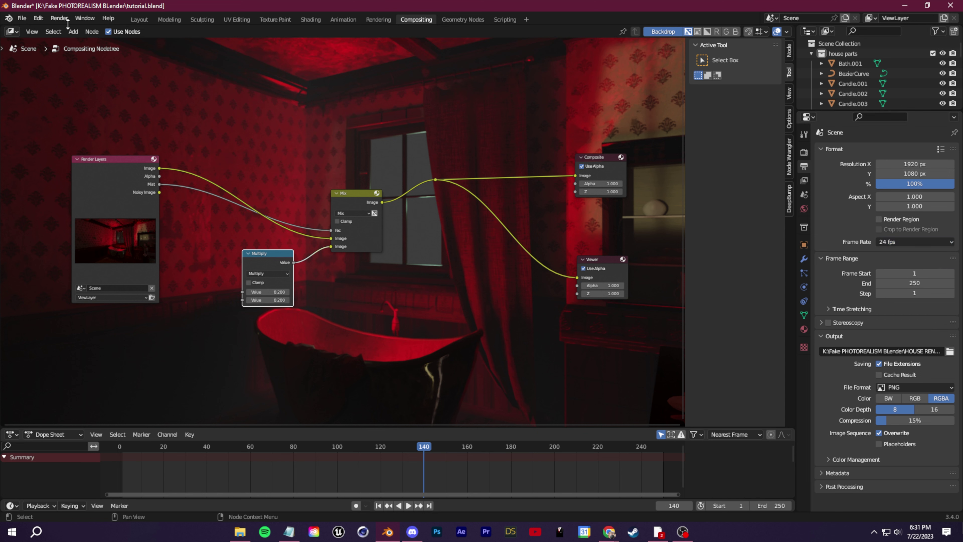
left_click(59, 18)
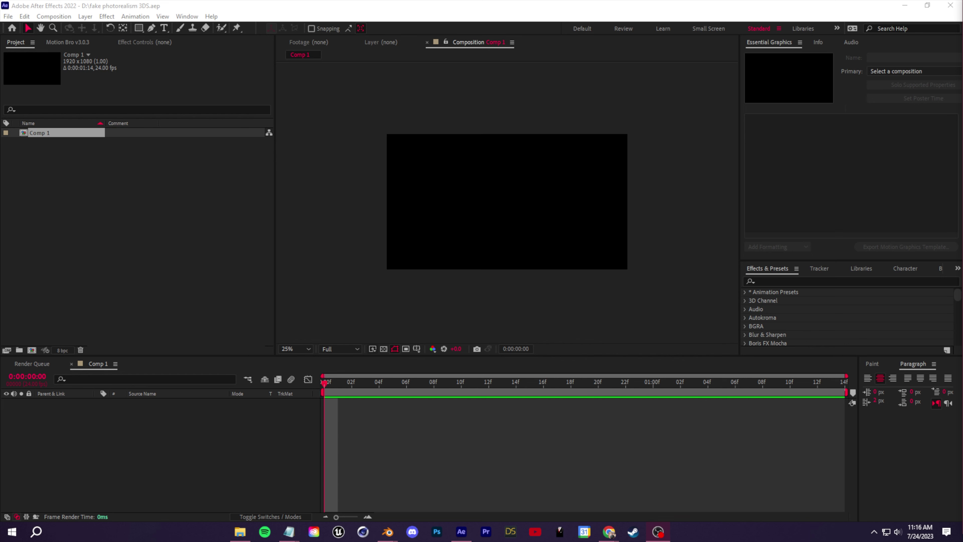
In After Effects, import the House Render Motion Blur PNG sequence starting at 0001 with a new composition and preview its playback
left_click(474, 106)
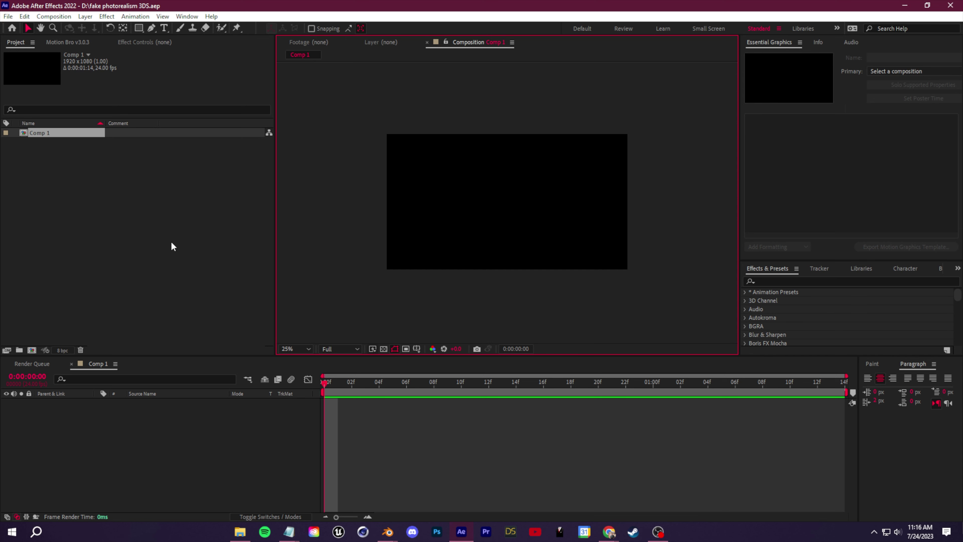
right_click(110, 175)
mouse_move(201, 232)
left_click(270, 237)
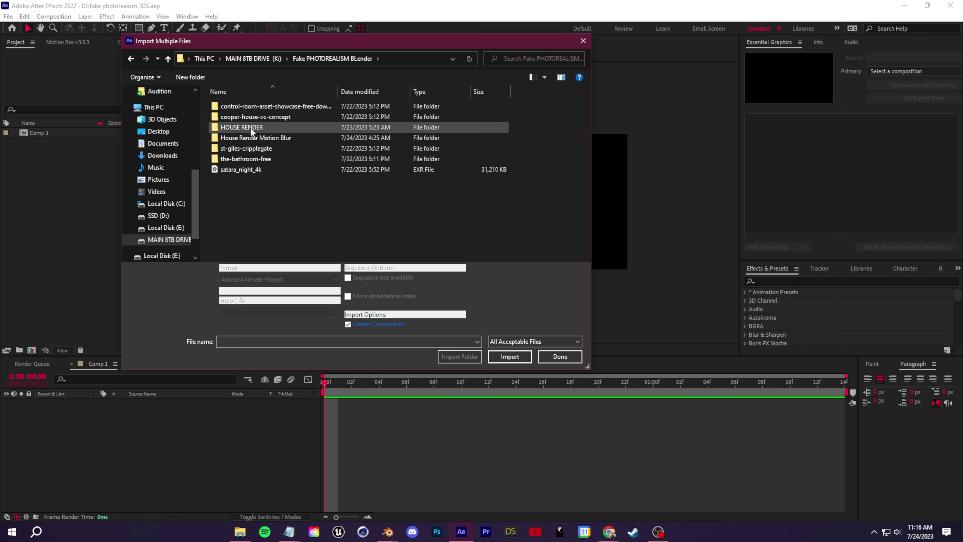
double_click(269, 138)
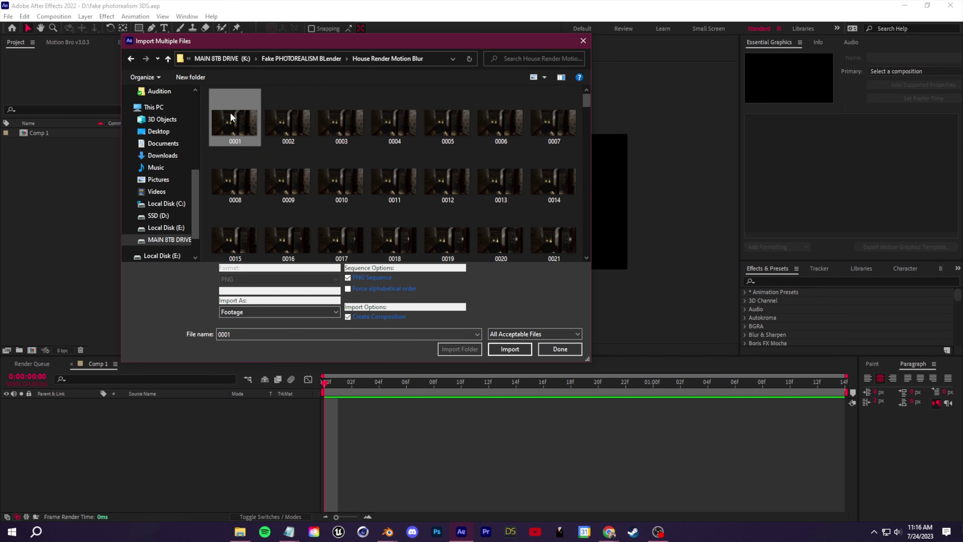
left_click(520, 352)
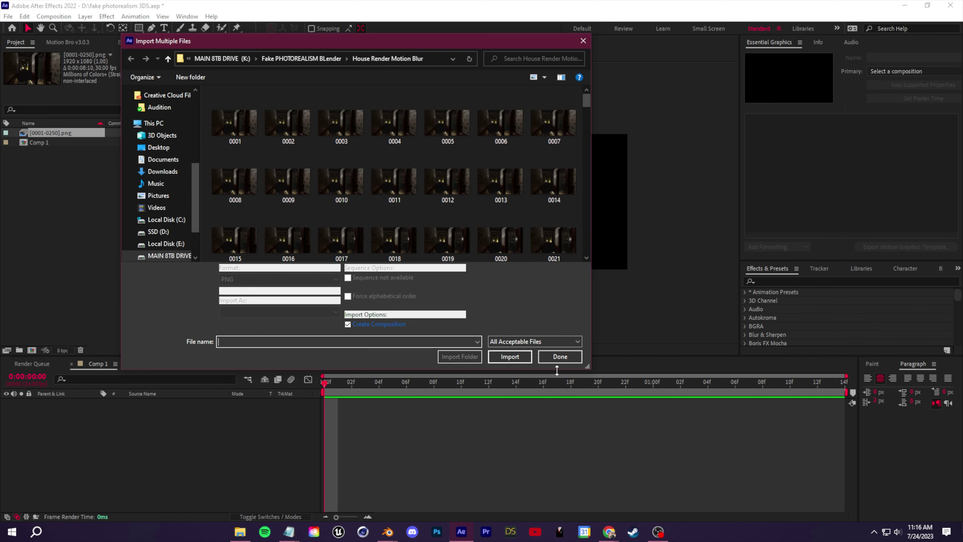
left_click(560, 358)
key("space")
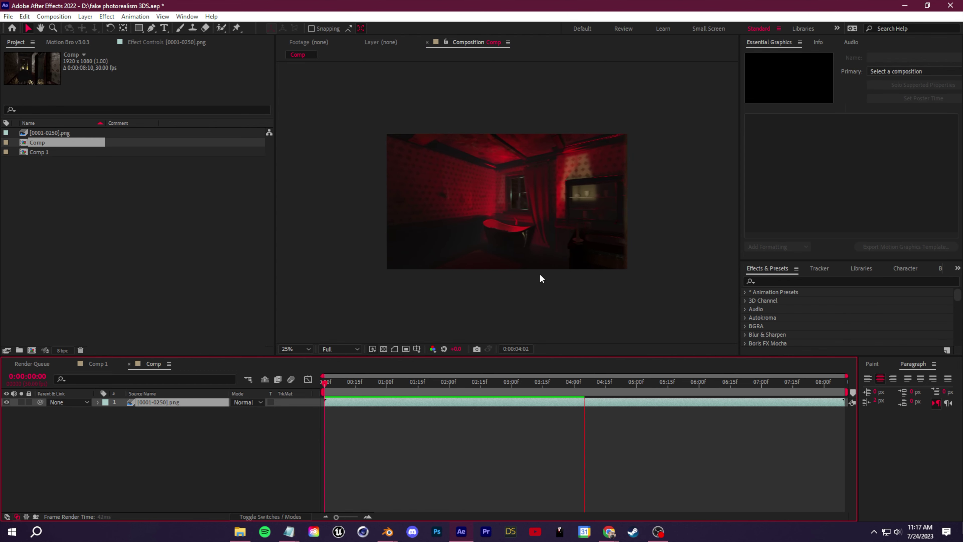
key("space")
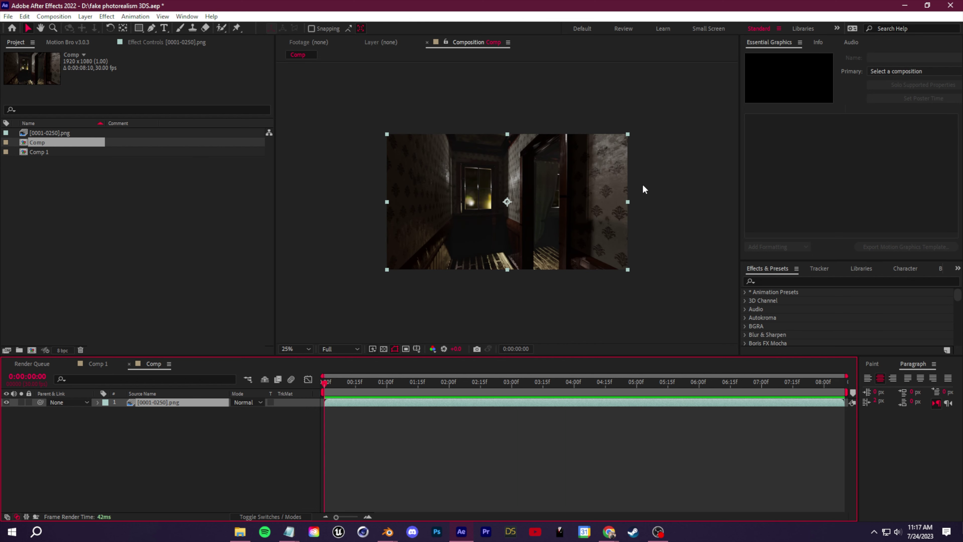
Interpret the [0001-0250].png footage at an assumed frame rate of 24 frames per second
right_click(27, 131)
left_click(39, 180)
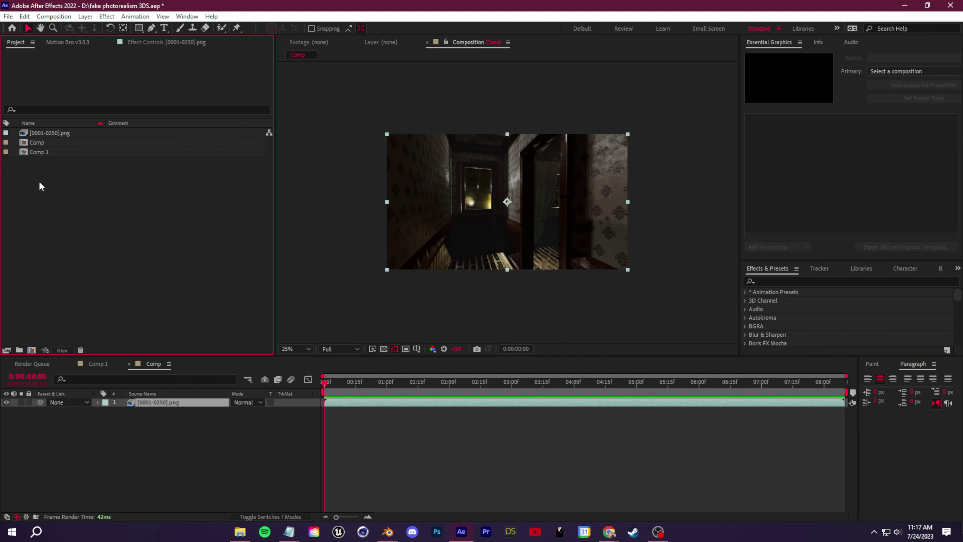
left_click(62, 134)
left_click(69, 133)
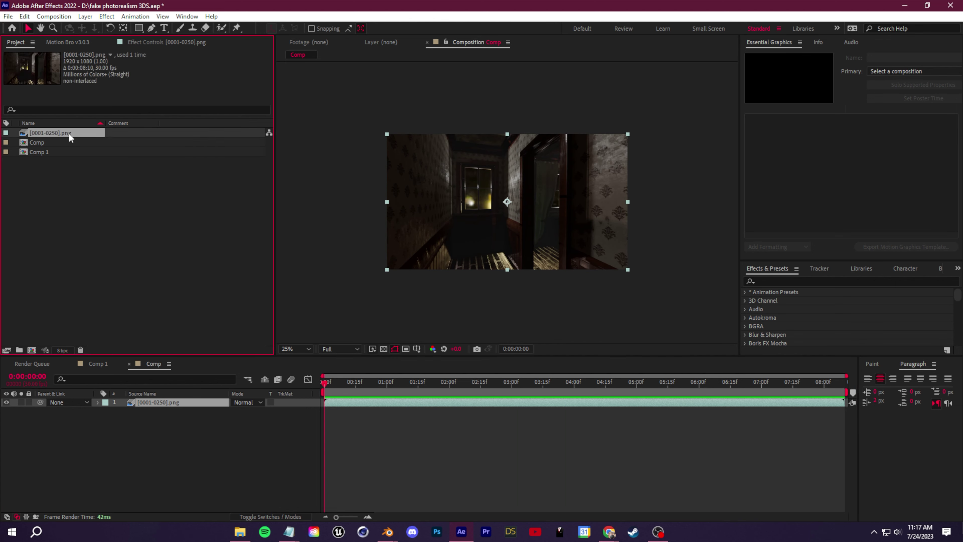
right_click(69, 134)
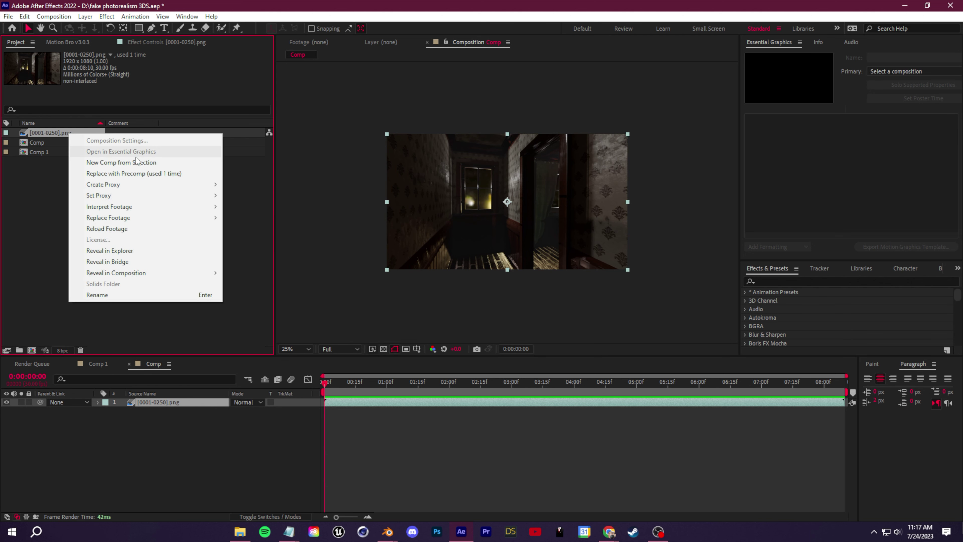
mouse_move(161, 207)
left_click(268, 204)
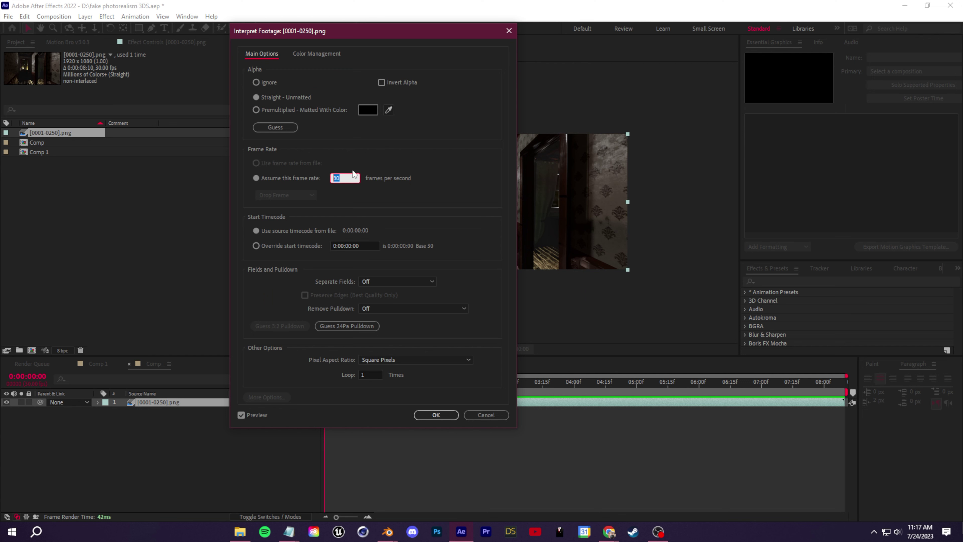
type("24")
key("Return")
Set the composition's frame rate to 24 frames per second in its settings
left_click(54, 16)
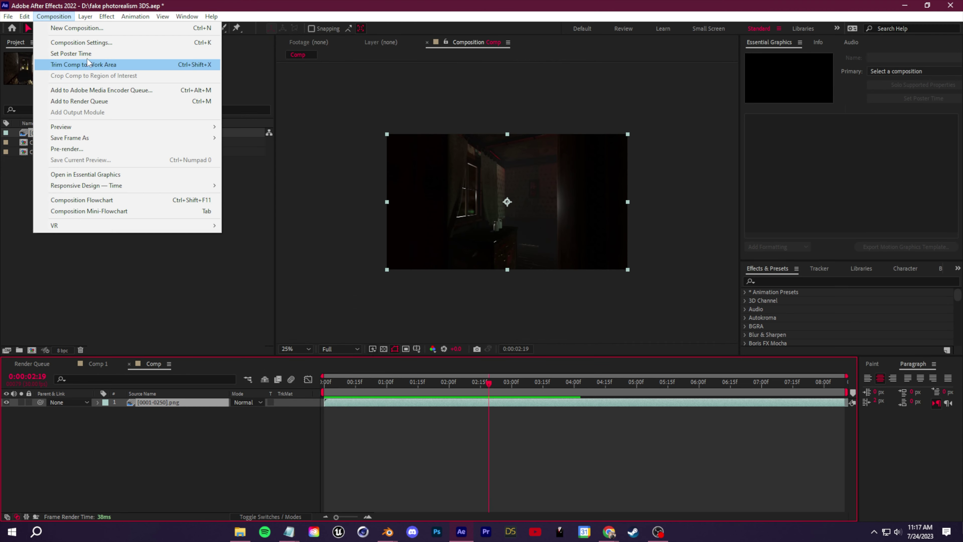
left_click(86, 43)
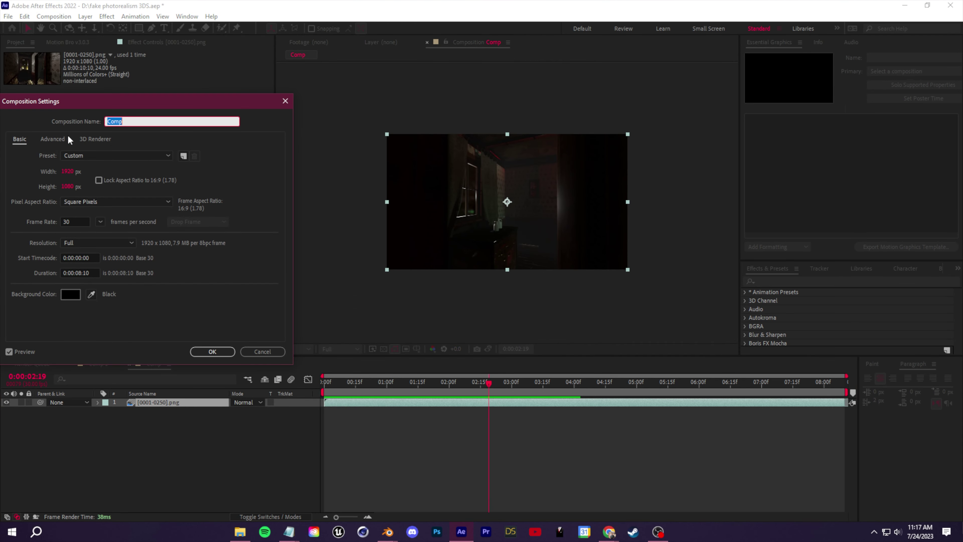
left_click_drag(79, 108, 135, 103)
left_click(131, 217)
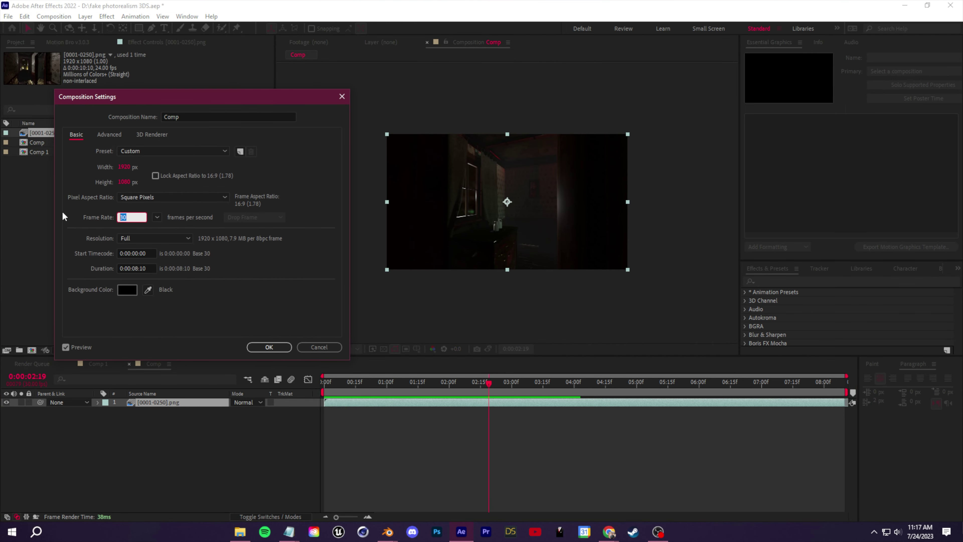
type("24")
key("Return")
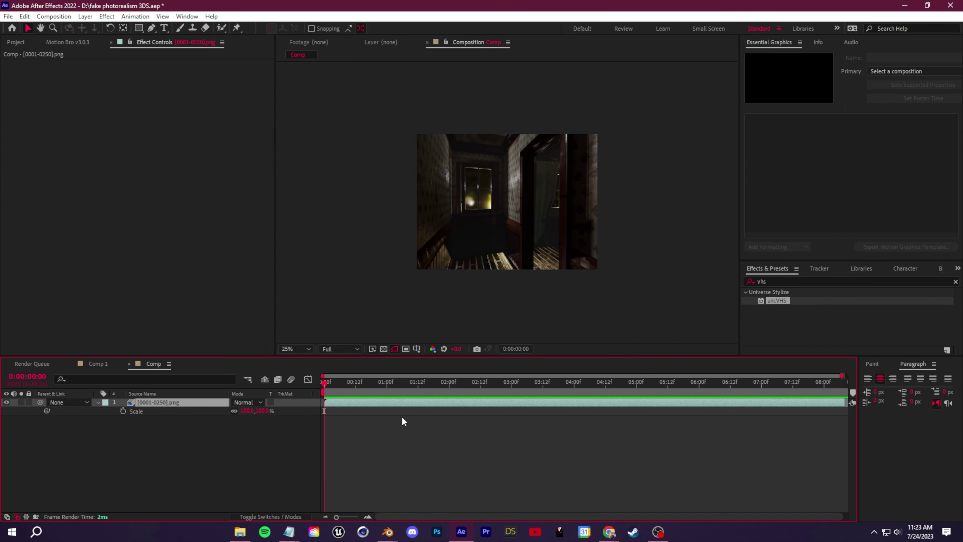
Check the composition's width and height in its settings without changing them
left_click(393, 404)
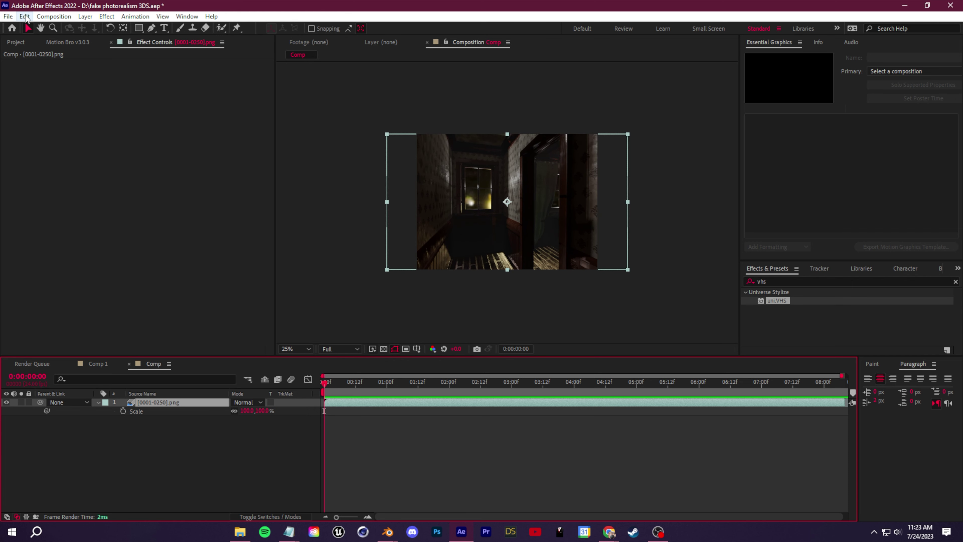
key("ctrl+k")
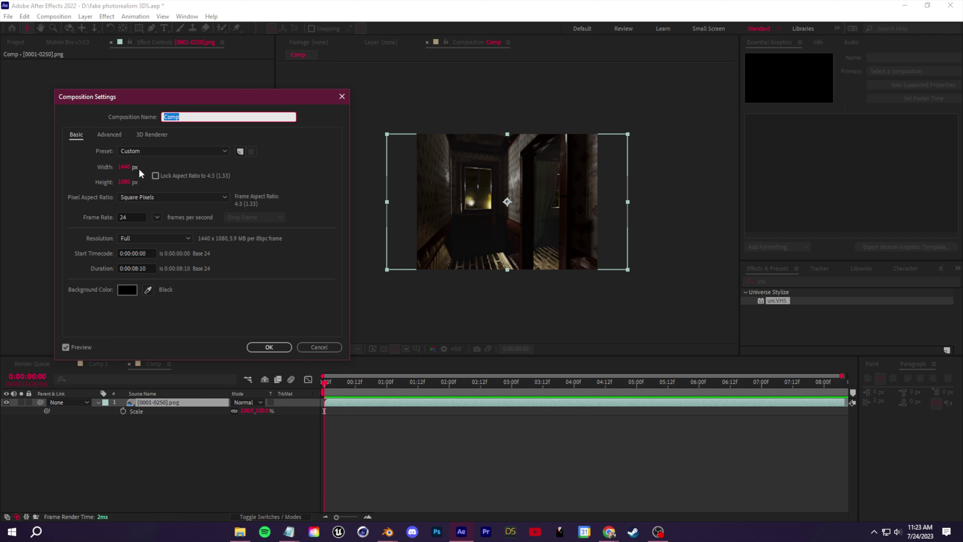
left_click(319, 347)
Preview the composition and inspect the image detail of an early hallway frame up close
scroll(416, 235, "up", 3)
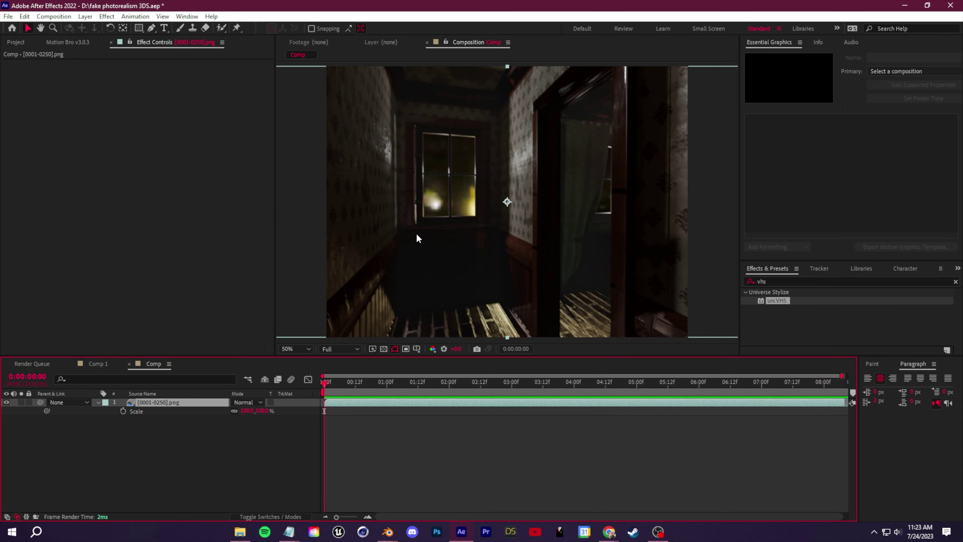
scroll(467, 235, "down", 1)
scroll(436, 249, "up", 2)
key("space")
key("space")
left_click_drag(342, 380, 336, 382)
scroll(607, 94, "down", 1)
key("h")
left_click_drag(683, 124, 546, 303)
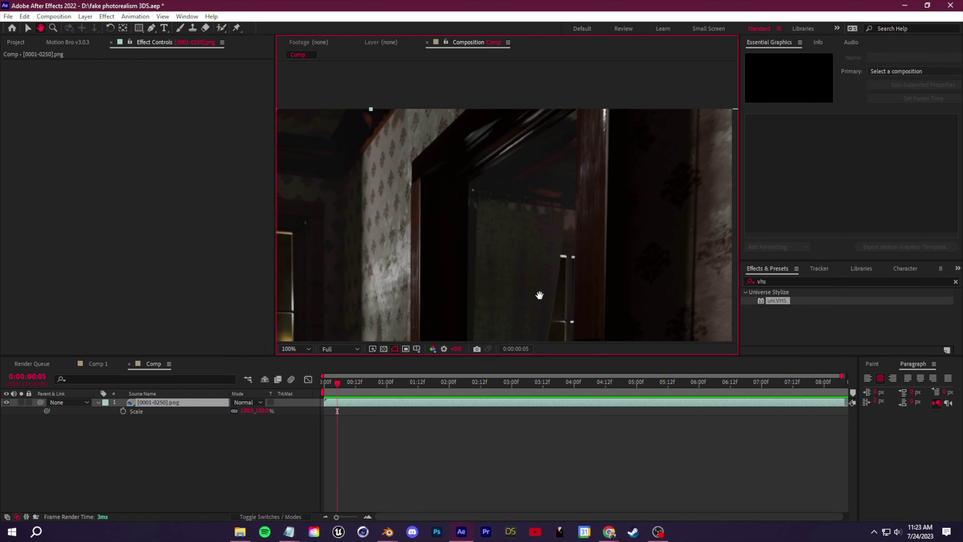
scroll(446, 275, "down", 1)
left_click_drag(445, 275, 532, 212)
scroll(458, 229, "down", 1)
Apply Fast Box Blur to the [0001-0250].png layer with blur radius 1.0, 8 iterations and Repeat Edge Pixels, and compare the effect
left_click_drag(783, 282, 681, 268)
type("fast")
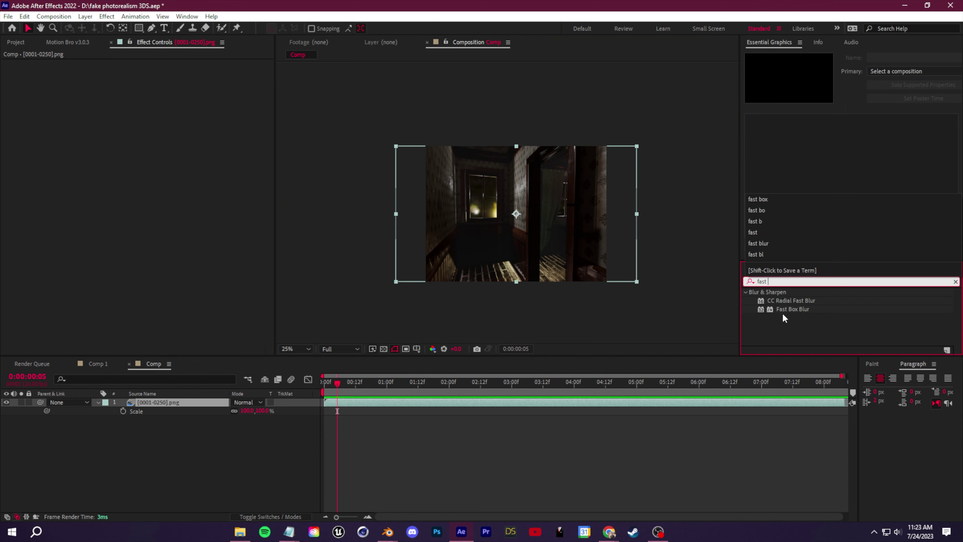
left_click_drag(785, 310, 113, 226)
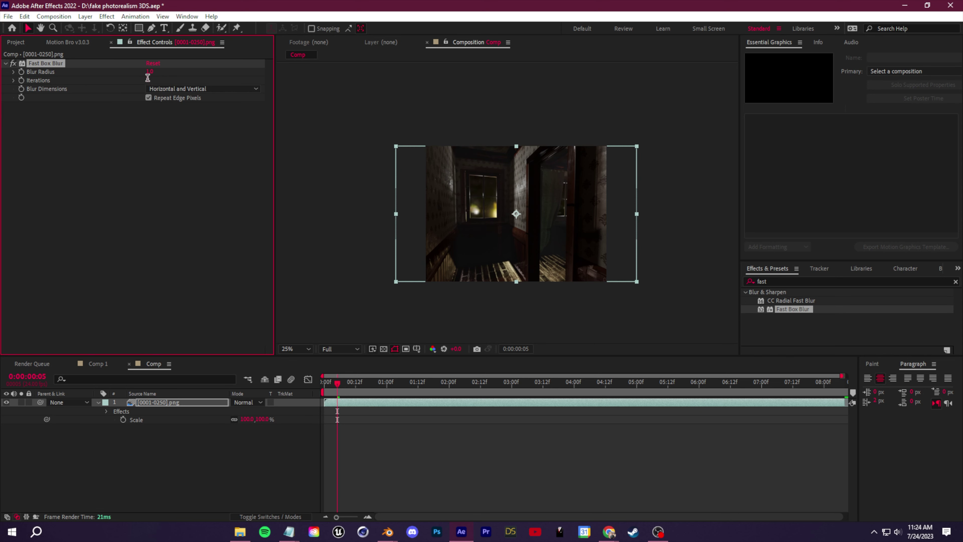
type("8")
key("Return")
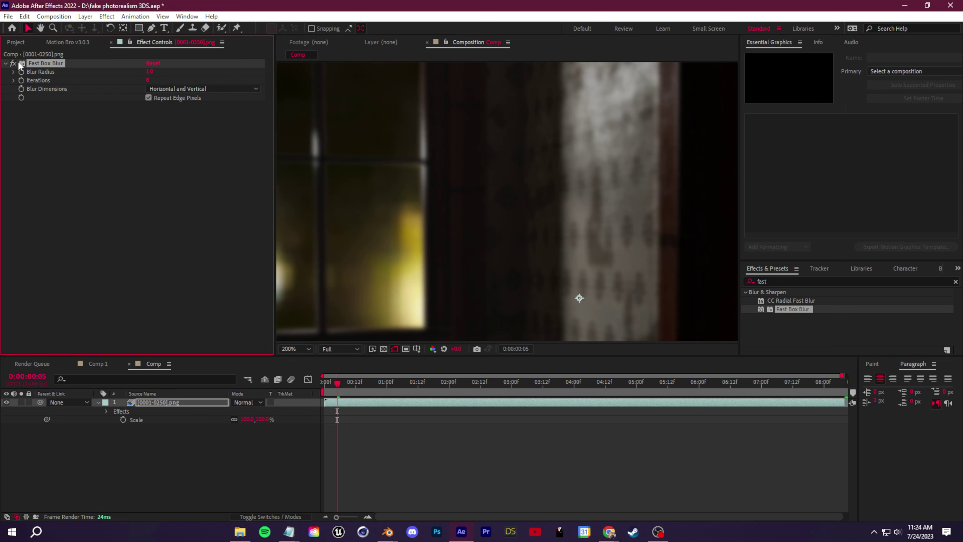
left_click(14, 64)
Find the Unsharp Mask effect and apply it to the image sequence layer
key("ctrl+5")
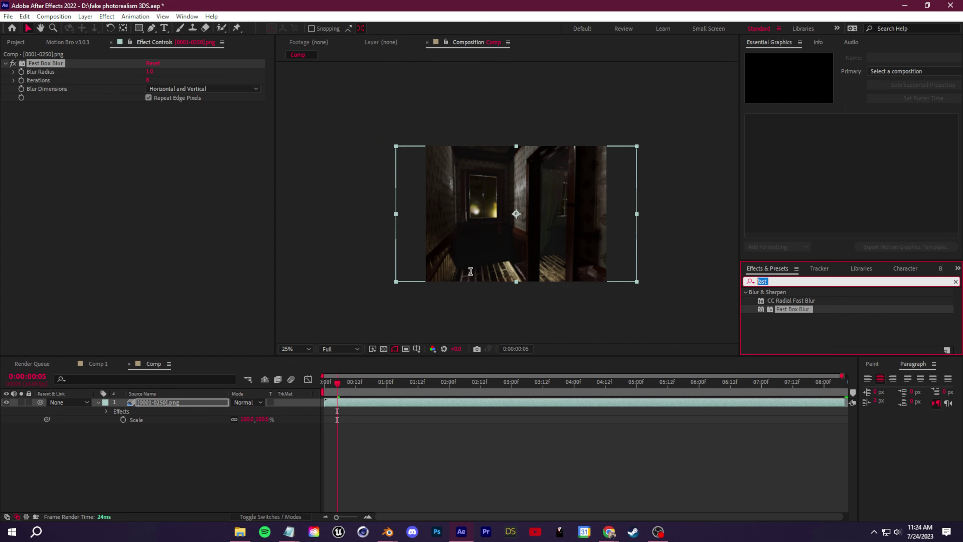
type("uns")
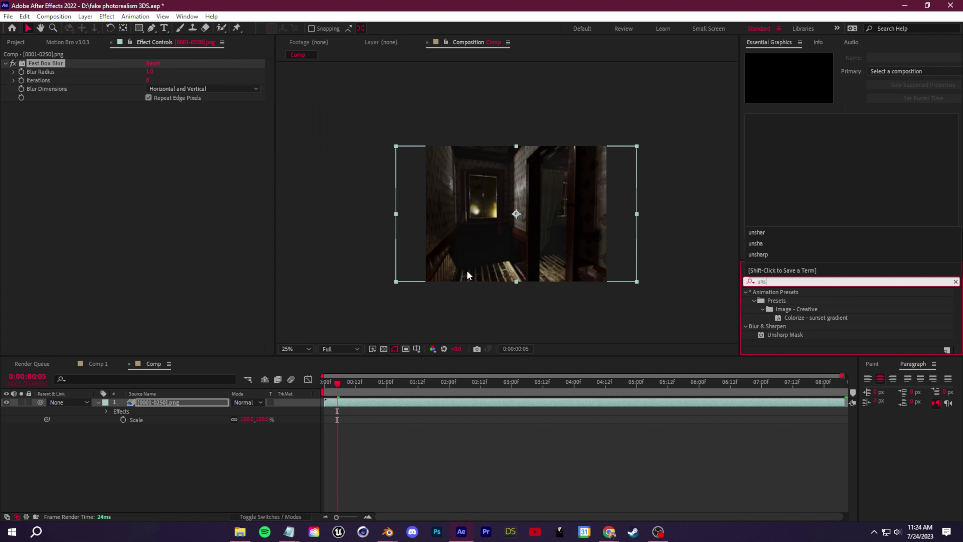
type("h")
double_click(785, 300)
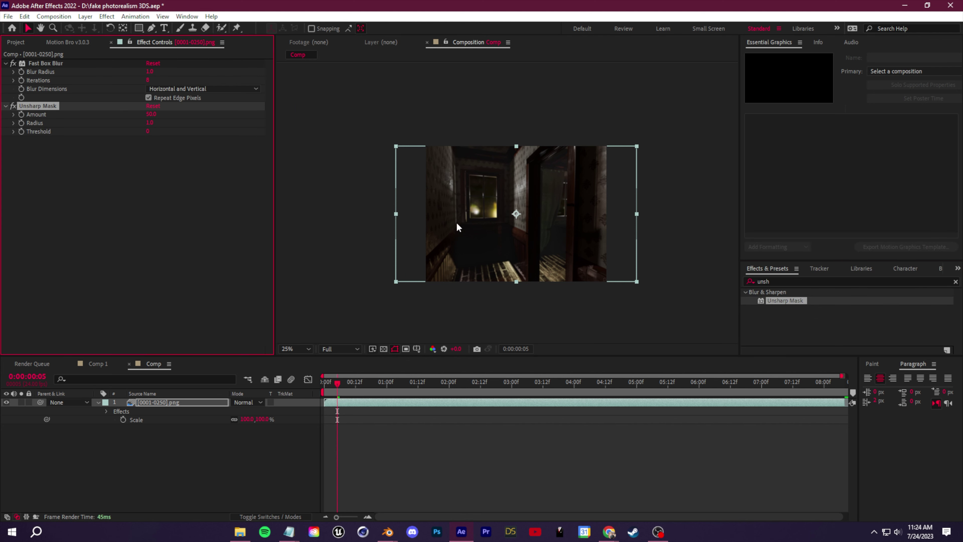
Set the Unsharp Mask amount to 100 and radius to 10, and play the composition to check the look
scroll(463, 223, "up", 4)
scroll(607, 277, "up", 2)
left_click(151, 114)
type("100")
key("Return")
left_click(151, 123)
type("10")
key("Return")
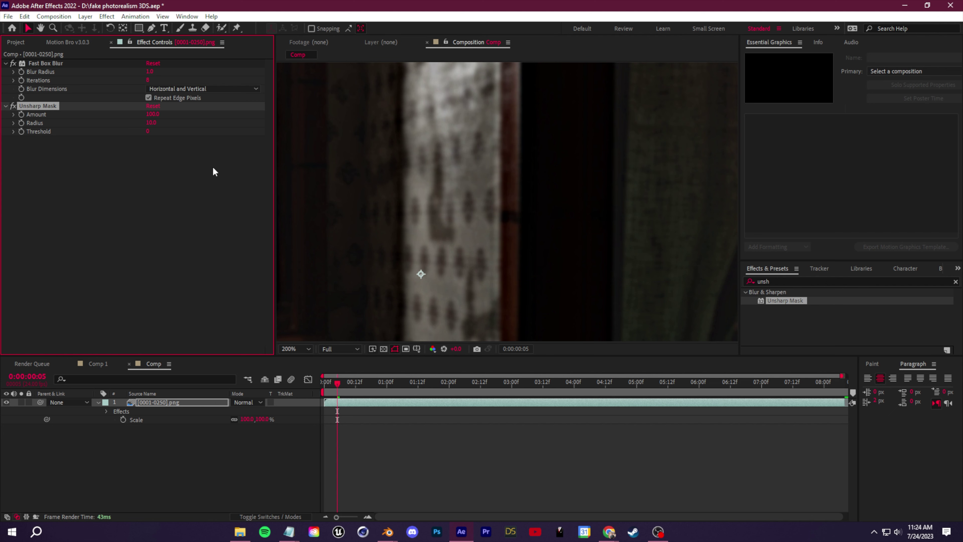
scroll(497, 238, "down", 4)
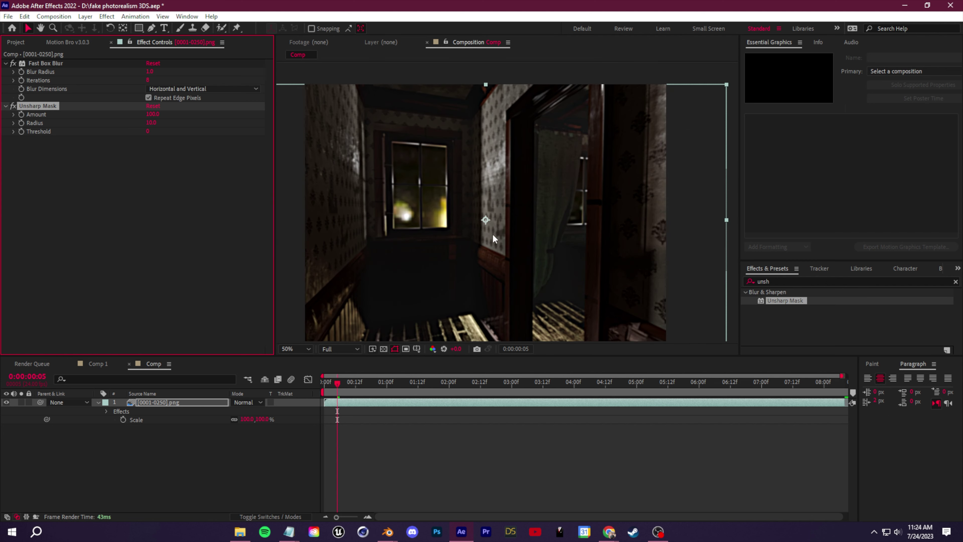
key("space")
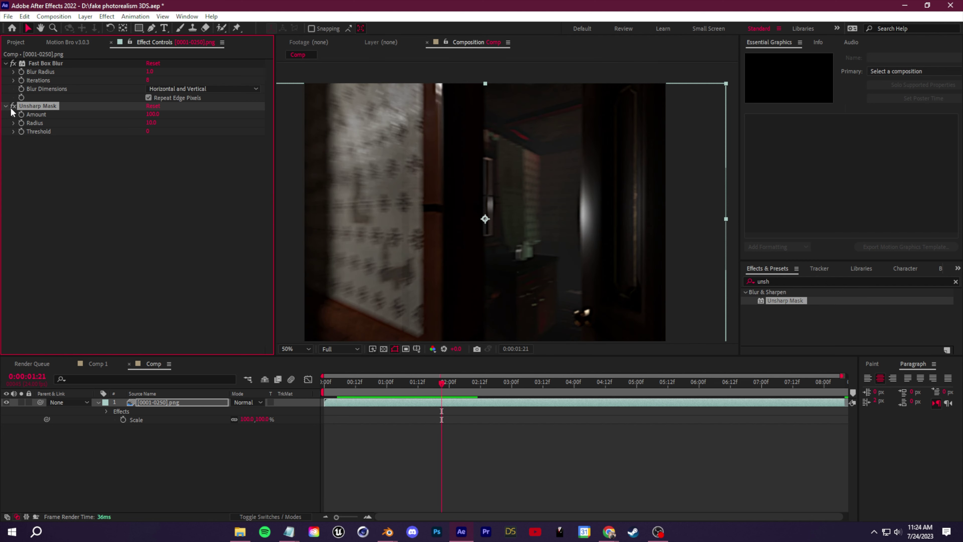
Compare the image with and without the Unsharp Mask effect
left_click(11, 108)
left_click(12, 108)
left_click(13, 108)
left_click(13, 107)
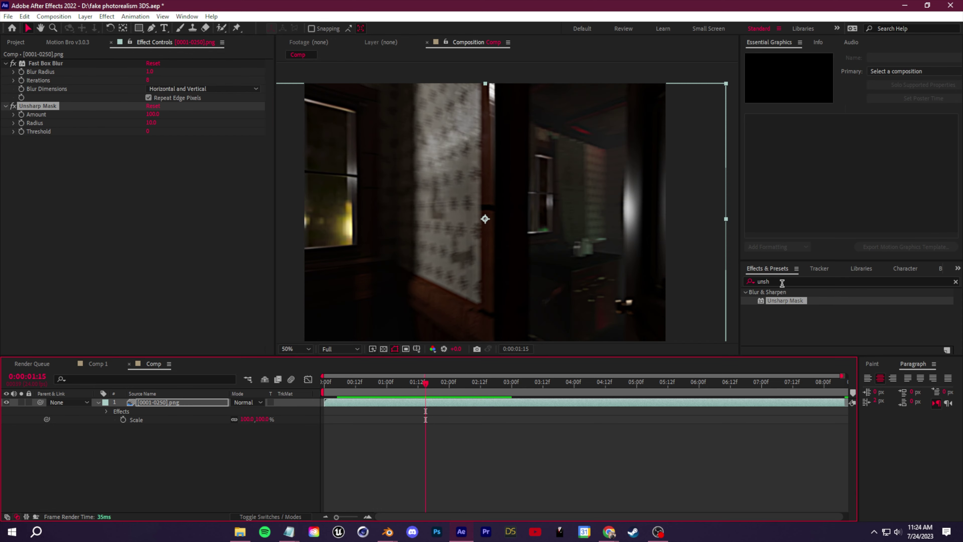
Try the Sharpen effect from Blur & Sharpen on the image sequence layer
left_click(783, 281)
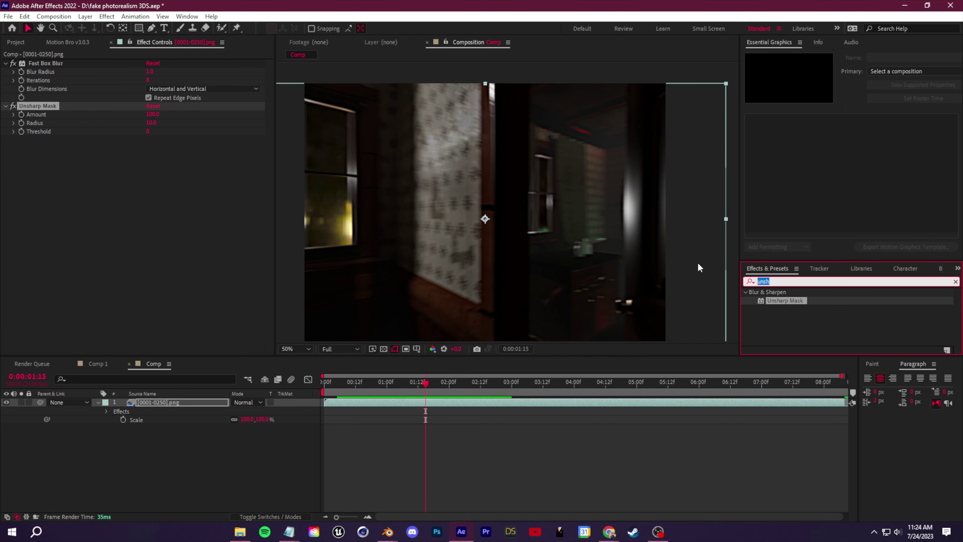
type("sharpen")
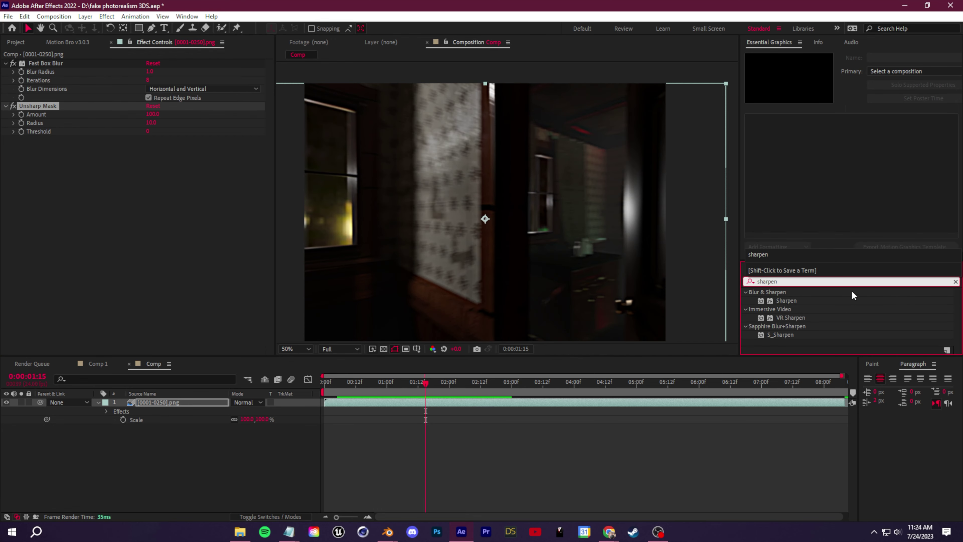
left_click_drag(787, 300, 150, 147)
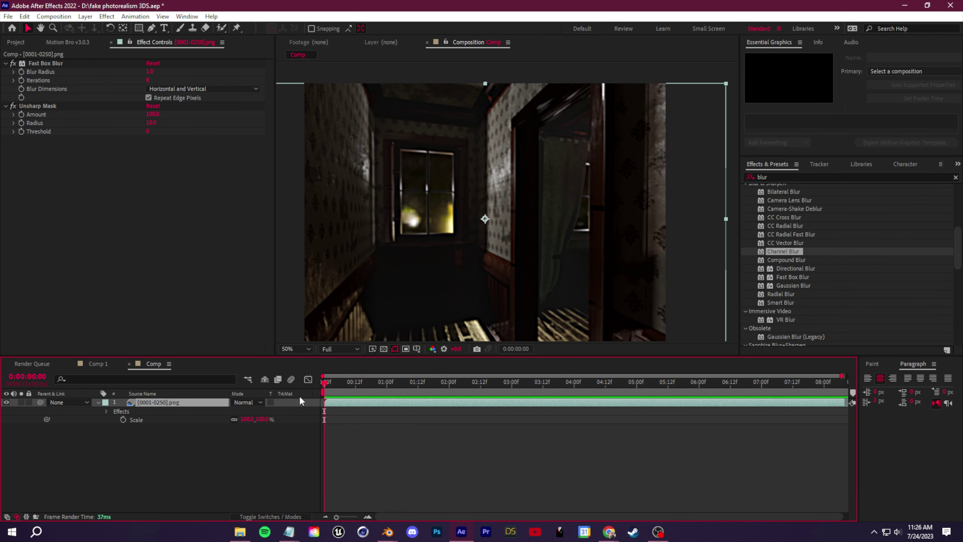
Apply Channel Blur to the [0001-0250].png layer, raise Blue Blurriness to about 31, and check the colour fringing up close
left_click(795, 253)
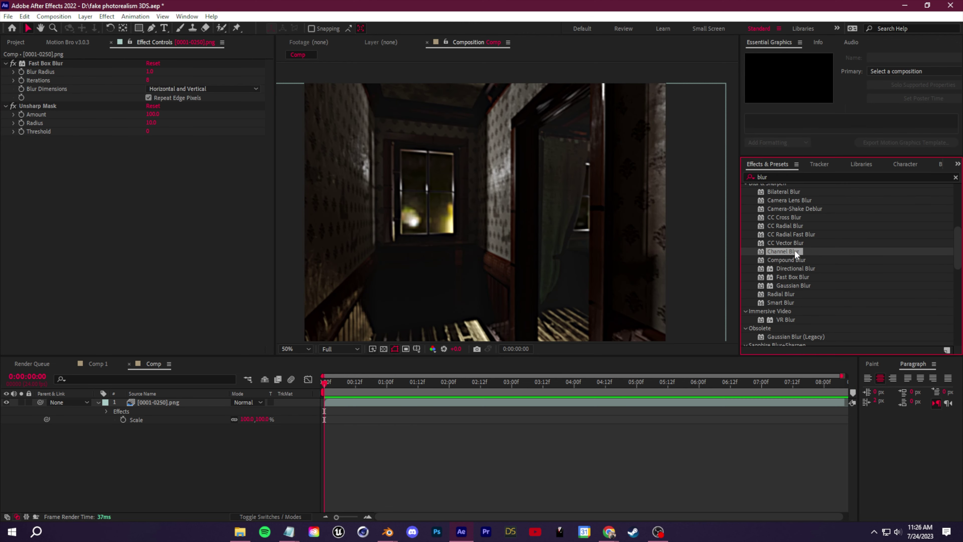
left_click_drag(795, 254, 63, 141)
left_click(13, 166)
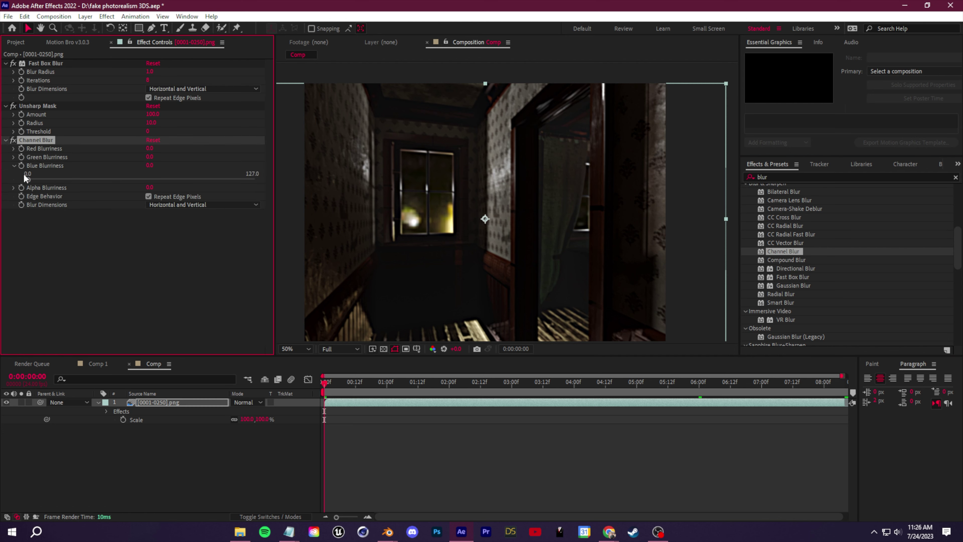
left_click_drag(29, 181, 78, 182)
scroll(440, 195, "up", 4)
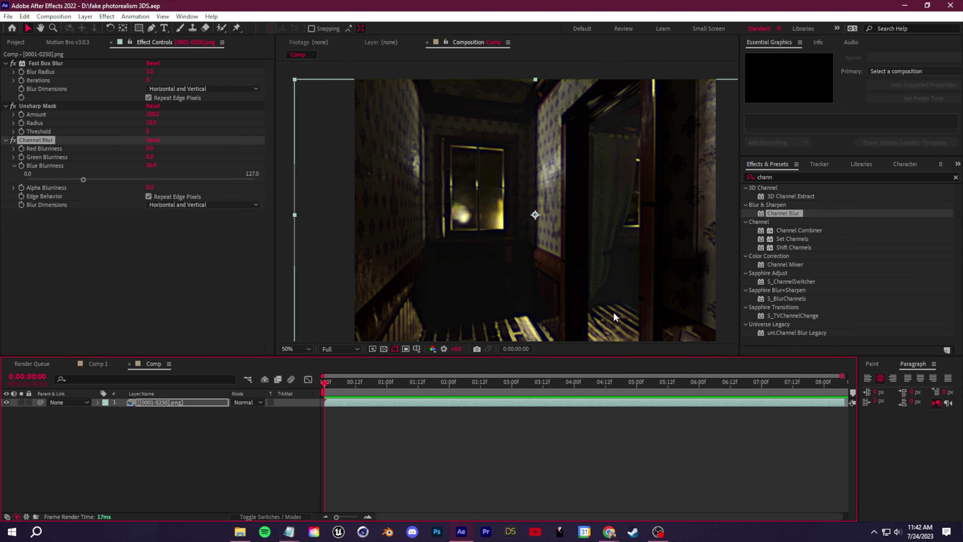
scroll(569, 278, "down", 3)
scroll(539, 254, "up", 3)
middle_click_drag(574, 269, 531, 230)
scroll(527, 224, "down", 2)
Find the Venetian Blinds effect, duplicate the [0001-0250].png layer and apply the effect to the upper copy
key("ctrl+f")
type("veneti")
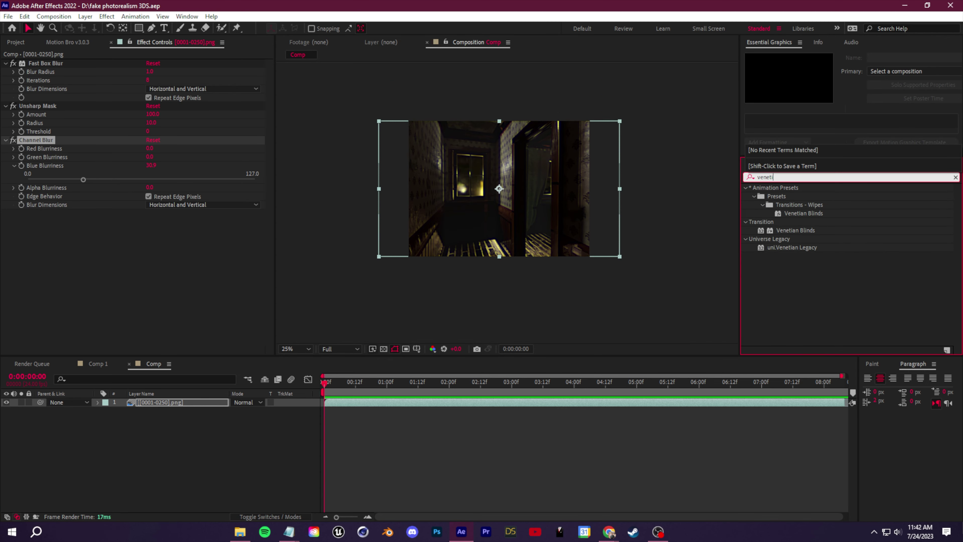
left_click(153, 402)
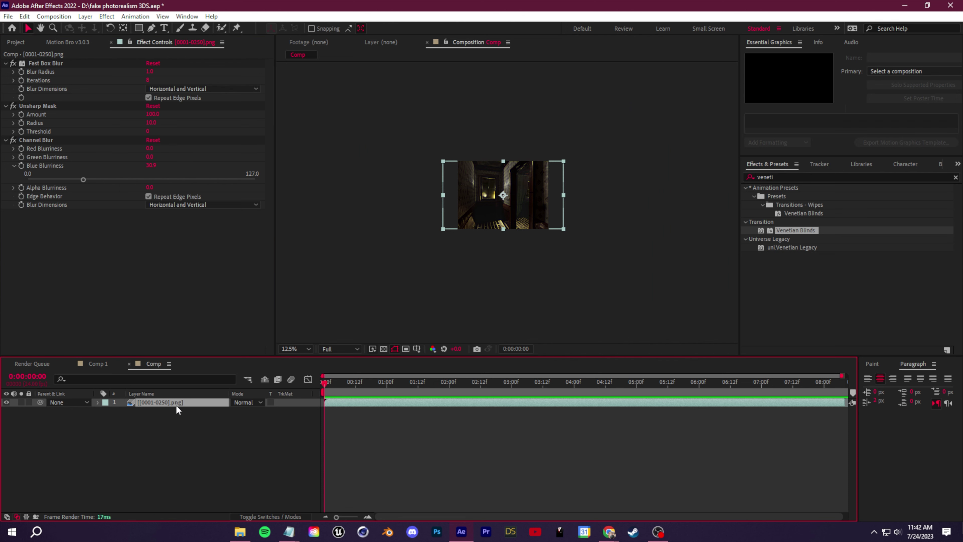
key("ctrl+d")
right_click(163, 403)
left_click(169, 415)
left_click_drag(801, 228, 179, 401)
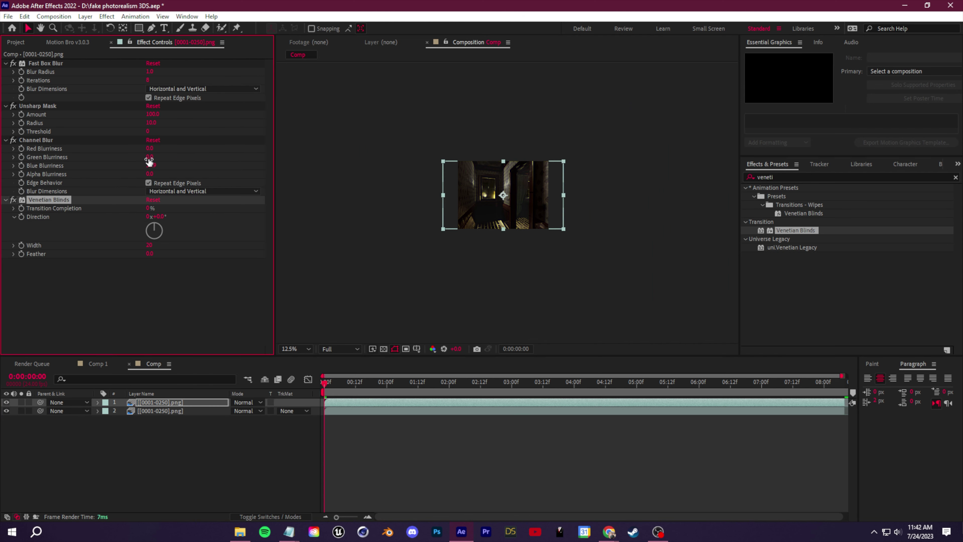
Set Venetian Blinds to 50% transition completion, 90° direction and width 4
left_click(148, 208)
type("50")
left_click(162, 216)
type("90")
key("Tab")
type("4")
key("Return")
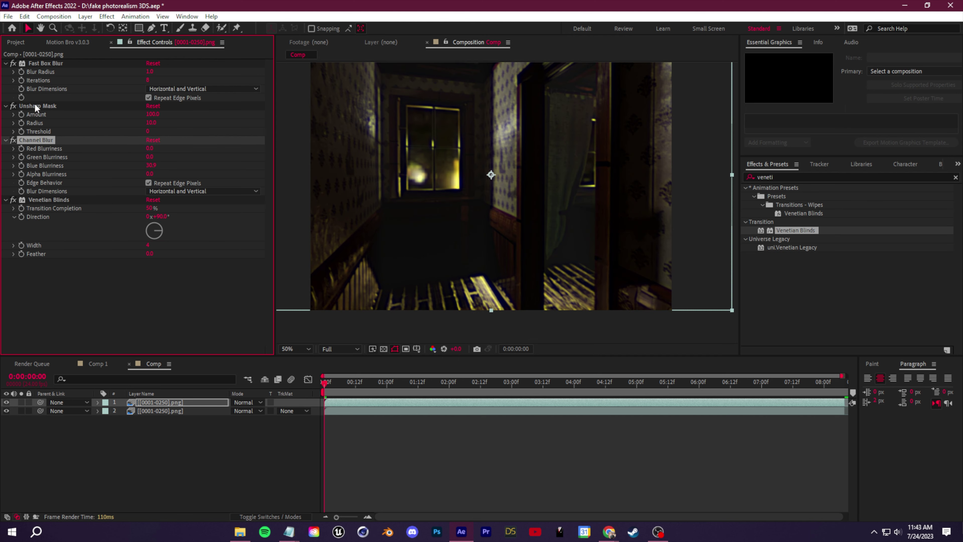
Remove Fast Box Blur, Unsharp Mask and Channel Blur from the upper copy and rename that layer VHS FILTER
left_click(35, 104, "ctrl")
left_click(44, 62, "ctrl")
key("Delete")
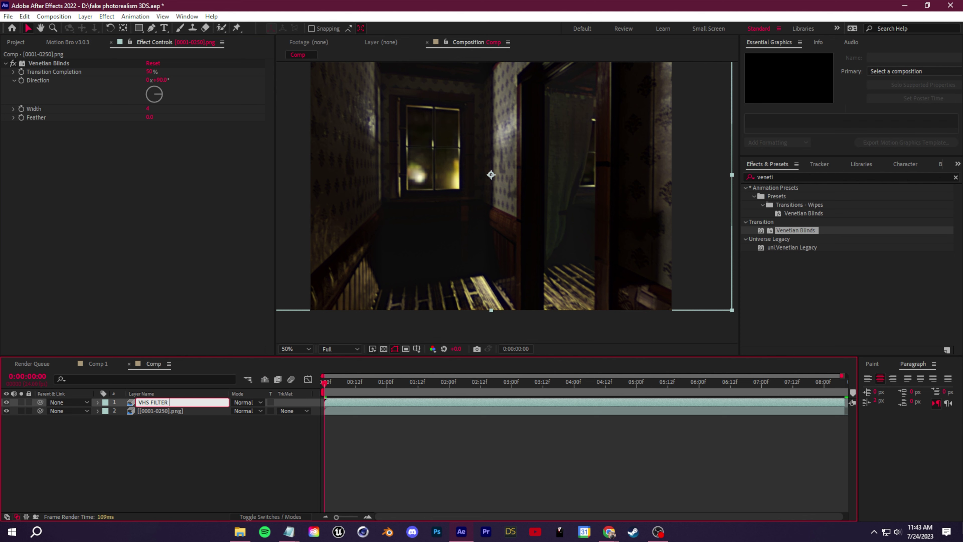
type("LTER")
key("Return")
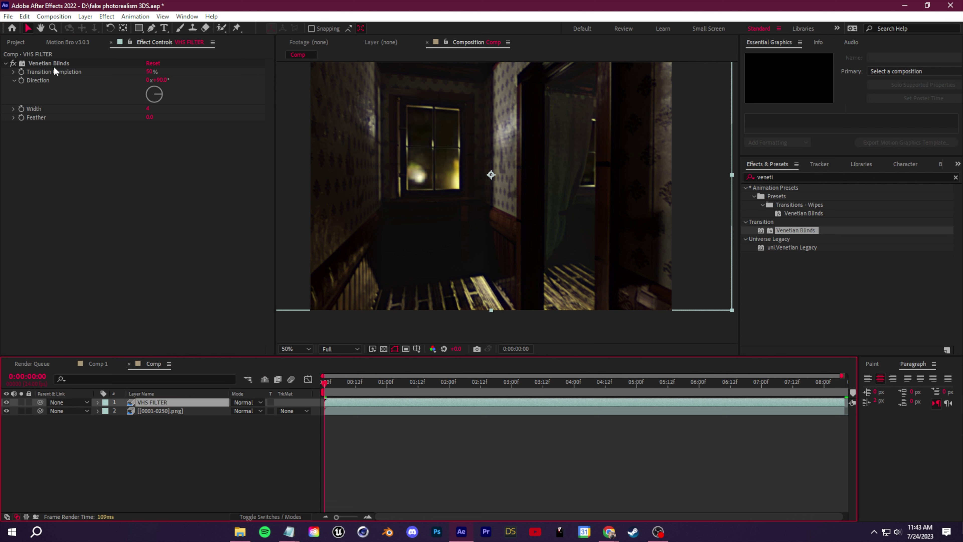
Hide the lower image sequence layer to inspect the scan lines up close, and show it again
left_click(164, 411)
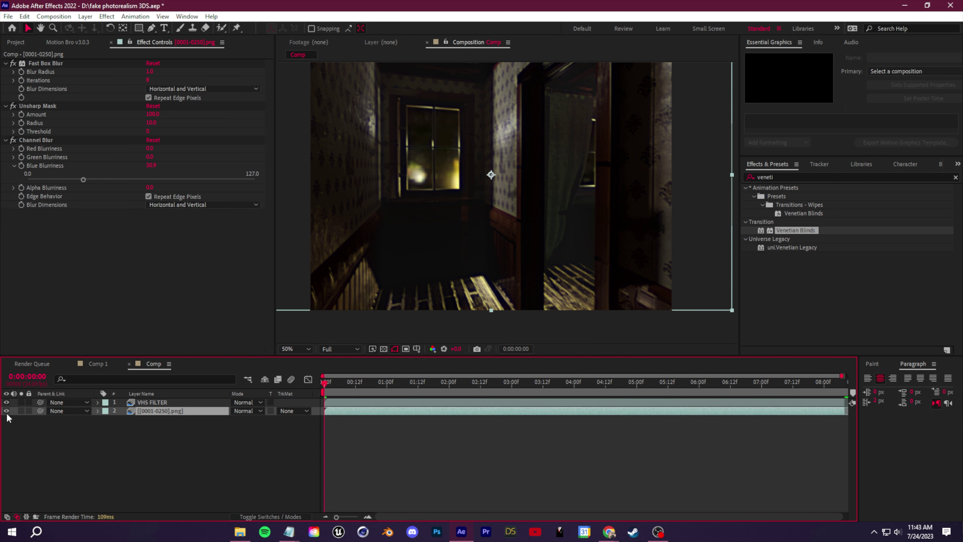
left_click(7, 412)
scroll(551, 229, "up", 4)
middle_click_drag(417, 183, 441, 339)
scroll(538, 232, "down", 2)
scroll(535, 232, "up", 3)
scroll(606, 206, "down", 6)
left_click(7, 411)
left_click(4, 416)
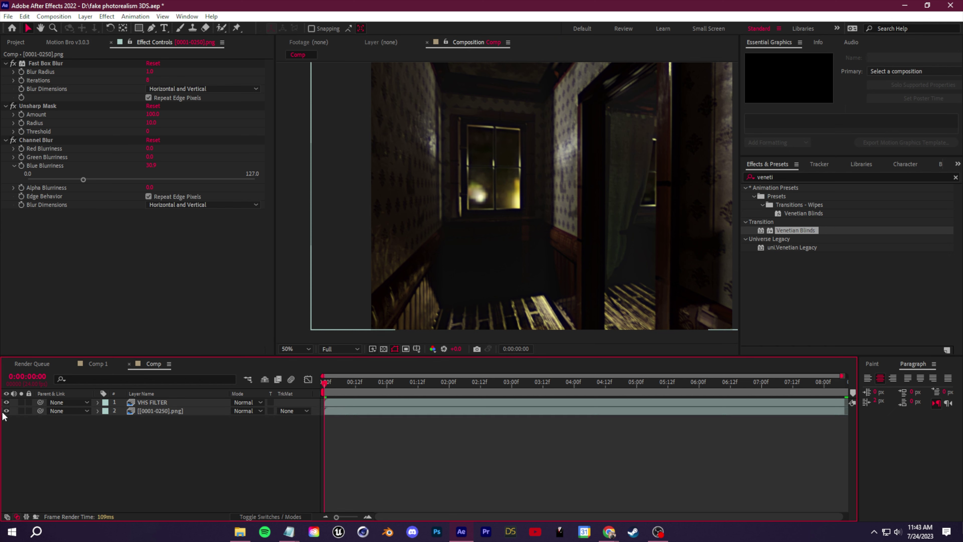
Compare blending modes such as Lighten and Screen on the VHS FILTER layer and set it to Add
left_click(153, 402)
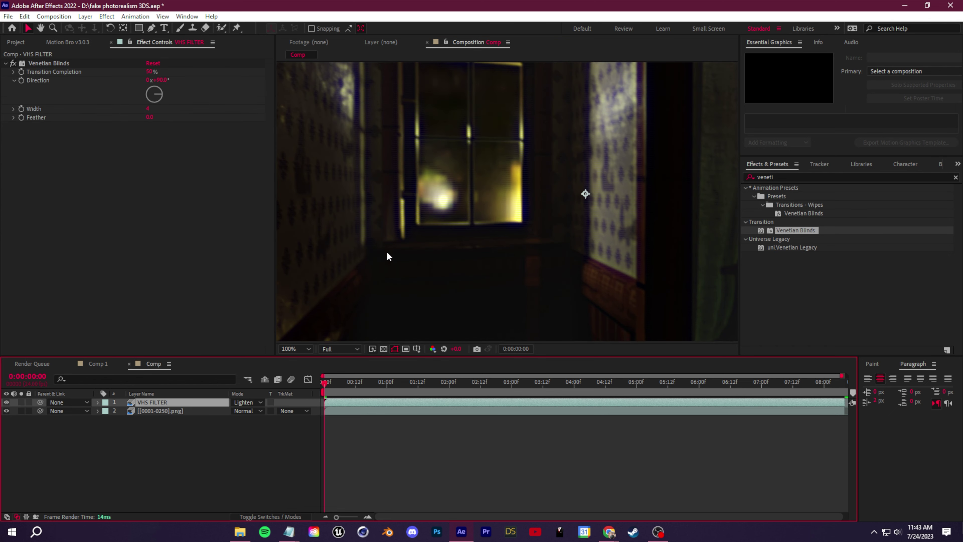
scroll(395, 247, "up", 3)
left_click(246, 402)
left_click(309, 206)
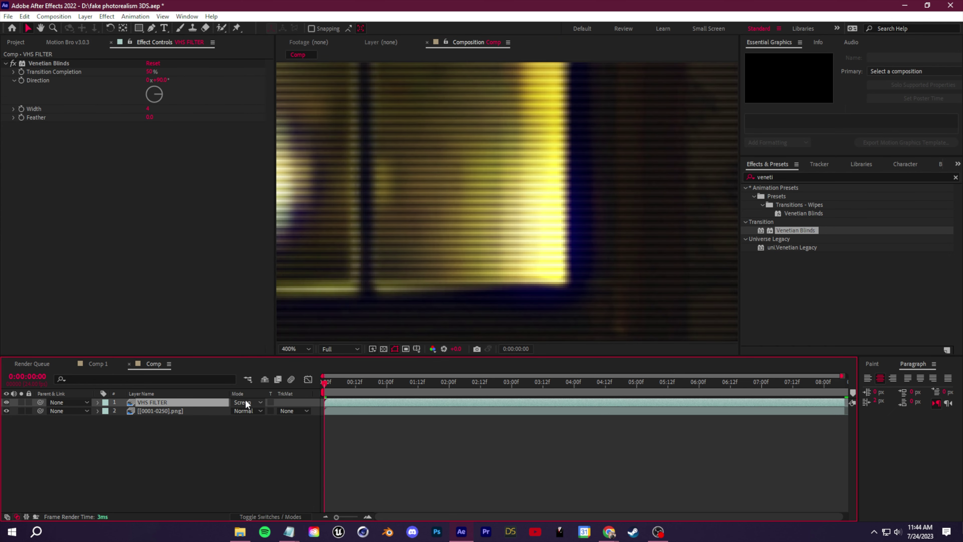
left_click(248, 404)
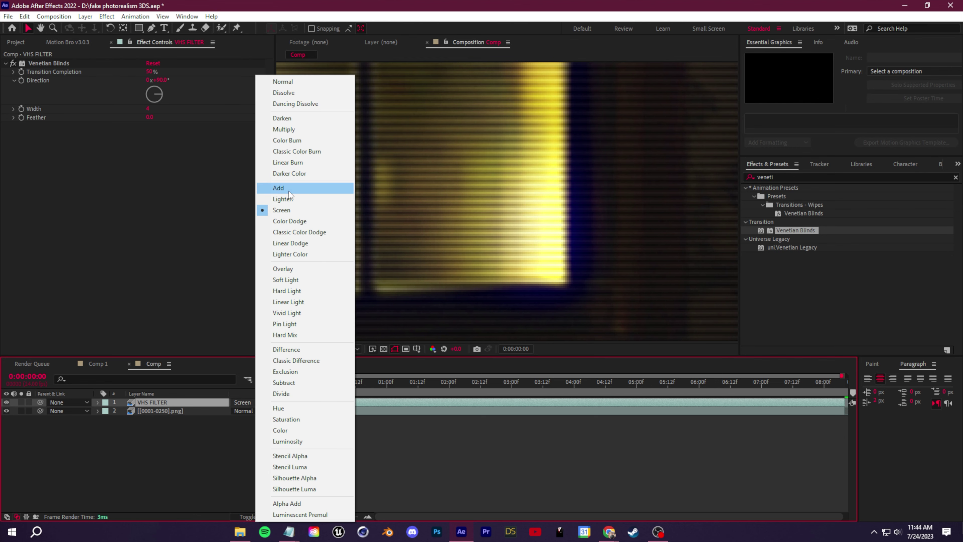
left_click(280, 188)
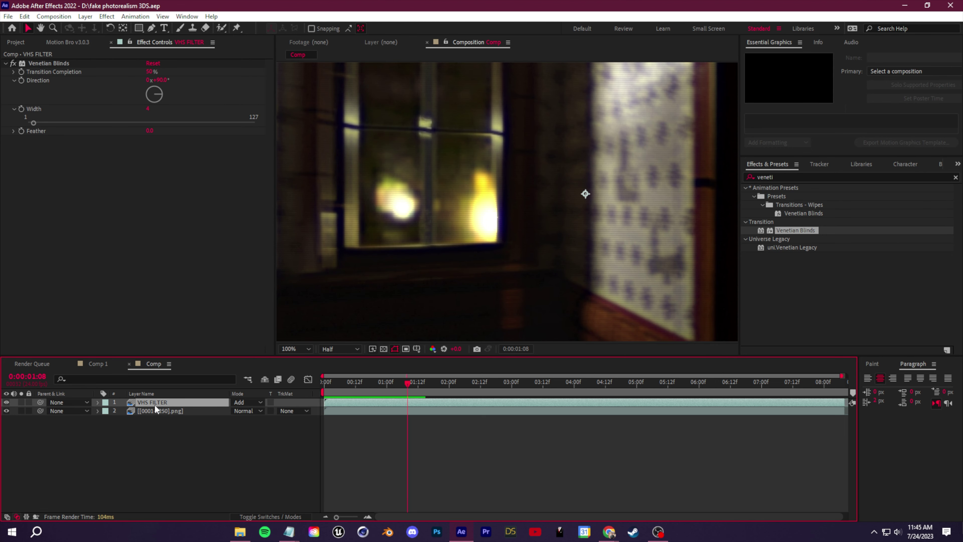
Pre-compose the VHS FILTER layer as INTERLACING, leaving all attributes in Comp
right_click(154, 404)
left_click(168, 383)
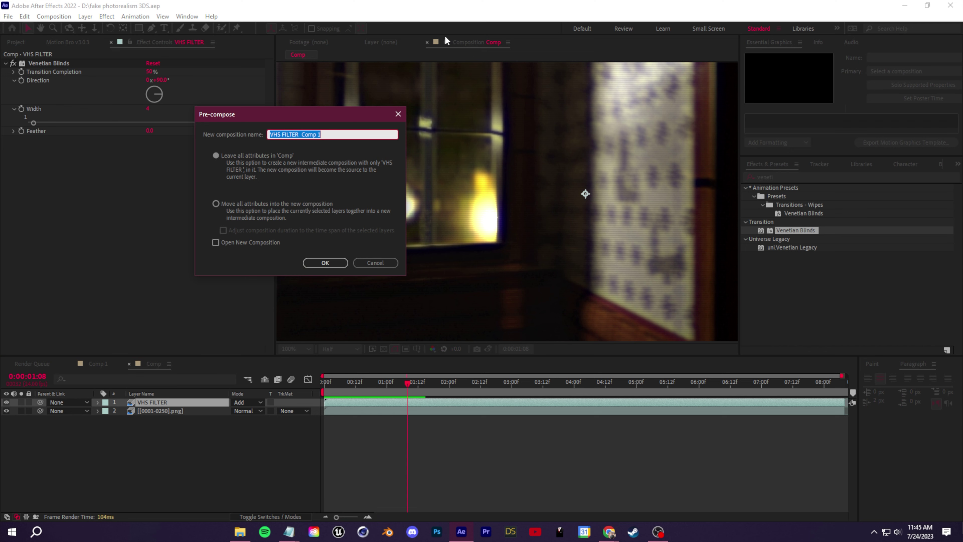
type("INTERLACING")
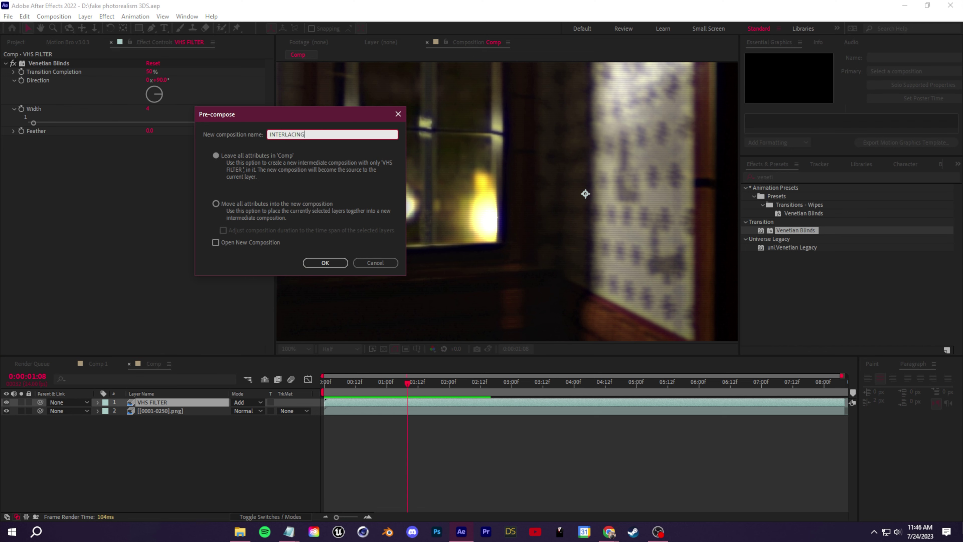
left_click(325, 262)
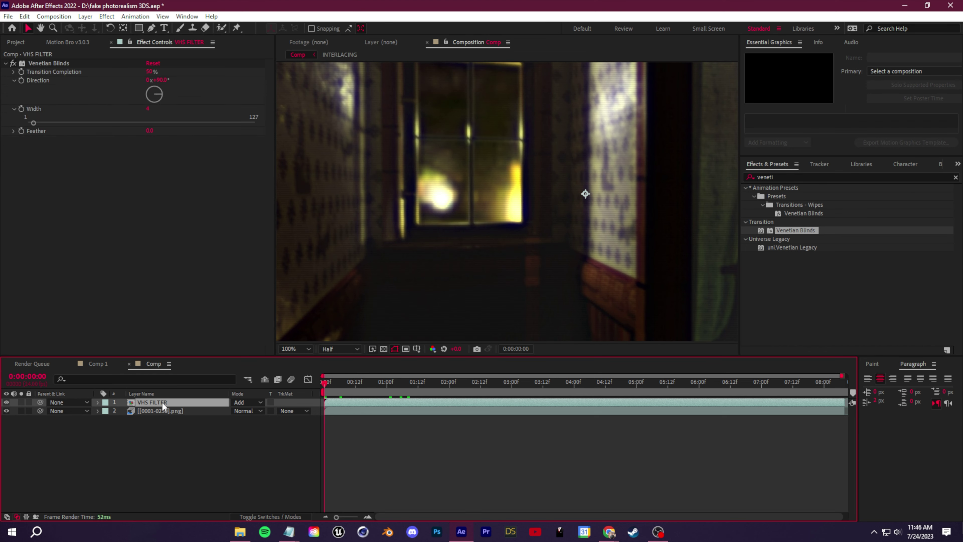
Open the INTERLACING composition and set its frame rate to 60 frames per second
double_click(168, 402)
key("comma")
left_click(54, 17)
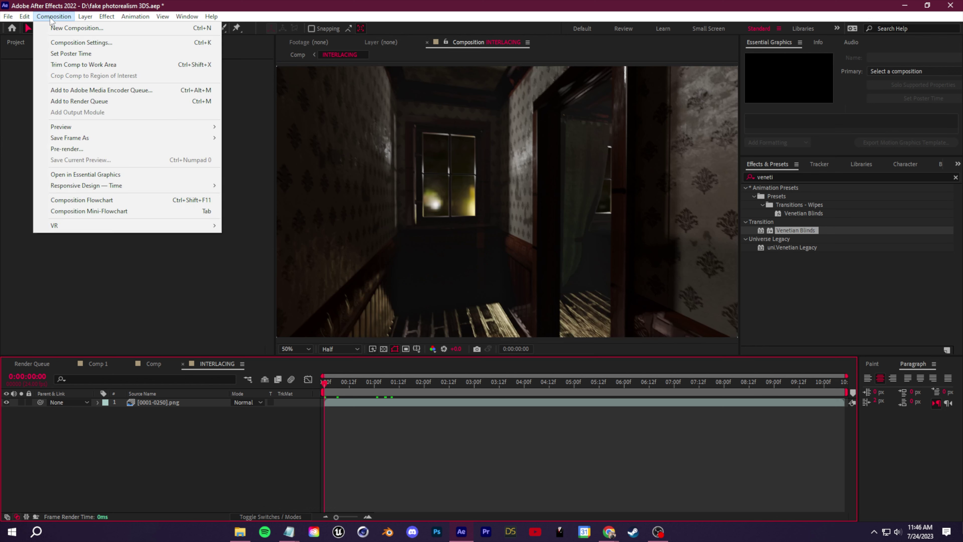
left_click(99, 43)
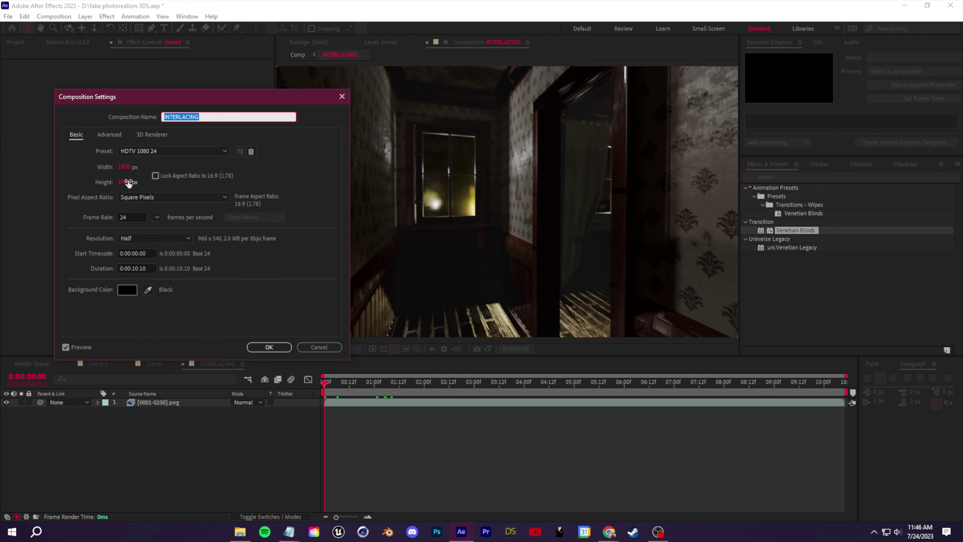
left_click(137, 217)
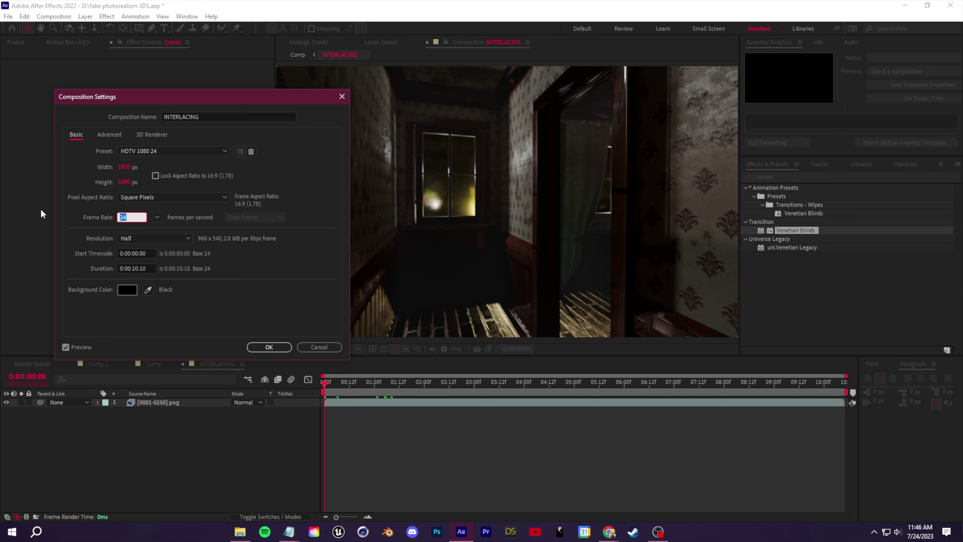
type("60")
left_click(281, 347)
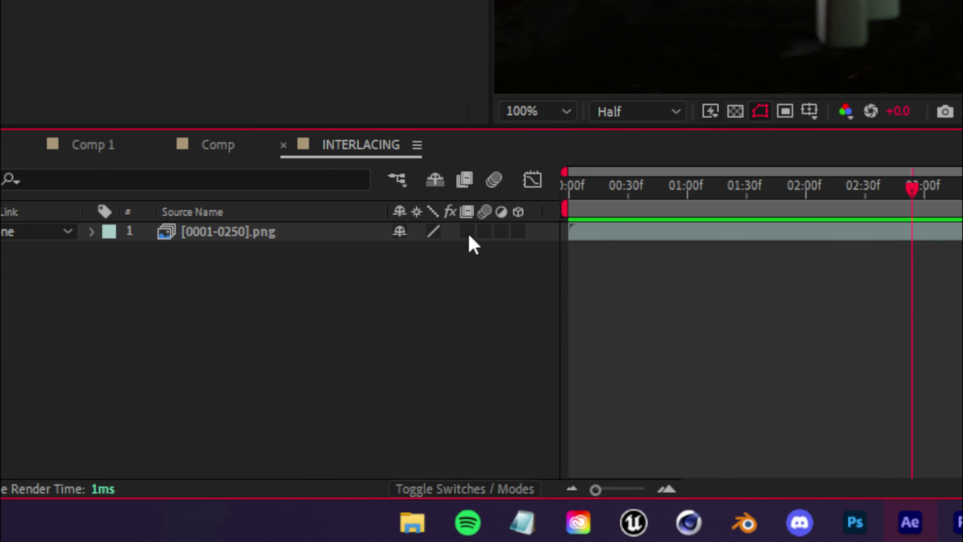
Enable frame blending on the [0001-0250].png layer in INTERLACING and scrub through the opening frames
left_click(266, 403)
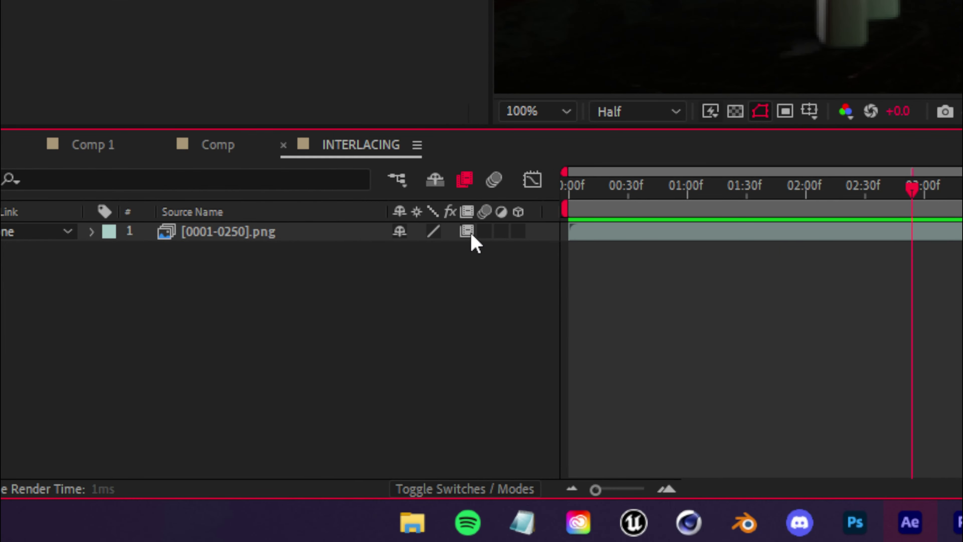
left_click_drag(318, 386, 337, 386)
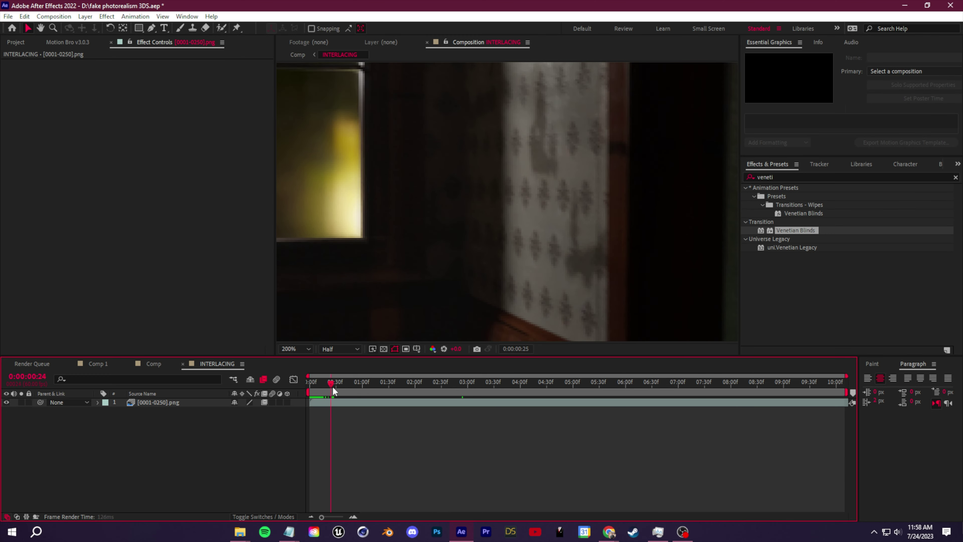
scroll(420, 280, "down", 1)
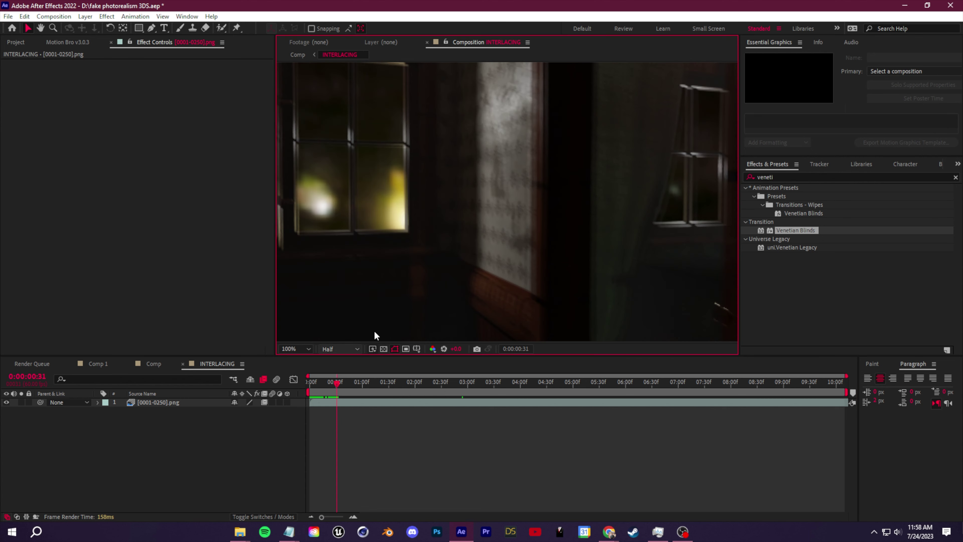
Return to the main Comp composition and play it from the start to check the interlaced motion up close
left_click(156, 365)
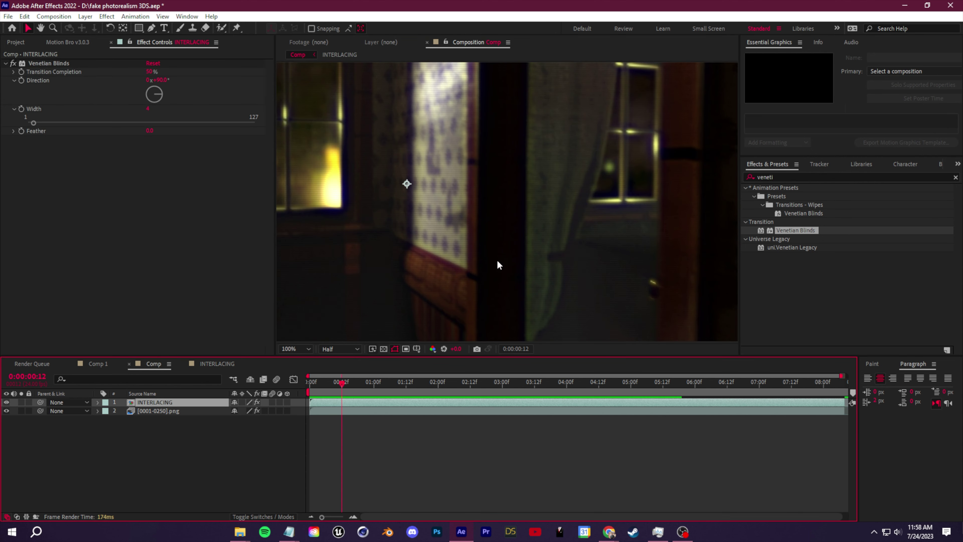
left_click_drag(334, 395, 308, 395)
scroll(447, 214, "up", 2)
key("space")
key("space")
key("space")
key("space")
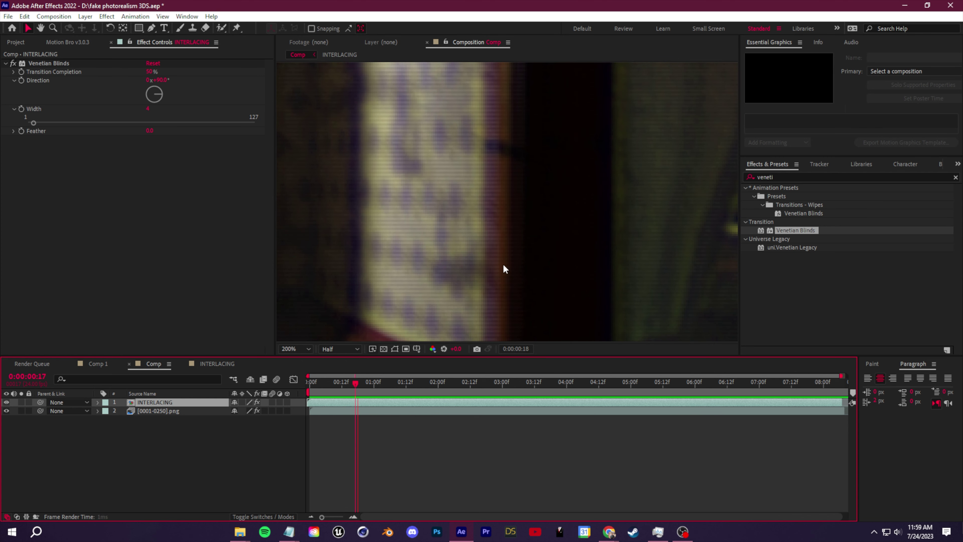
key("space")
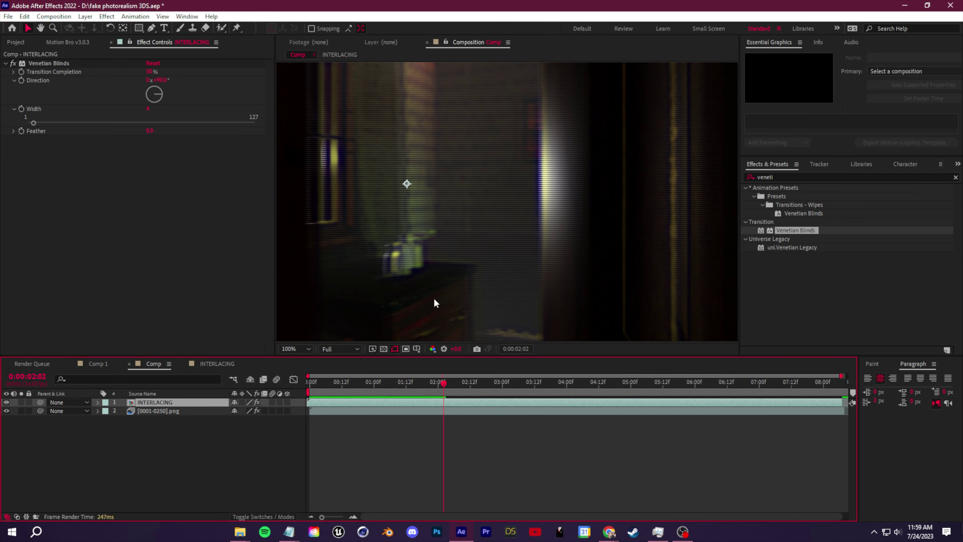
Inspect the scan lines up close, set the preview resolution to Half and scrub further through the footage
scroll(508, 202, "up", 2)
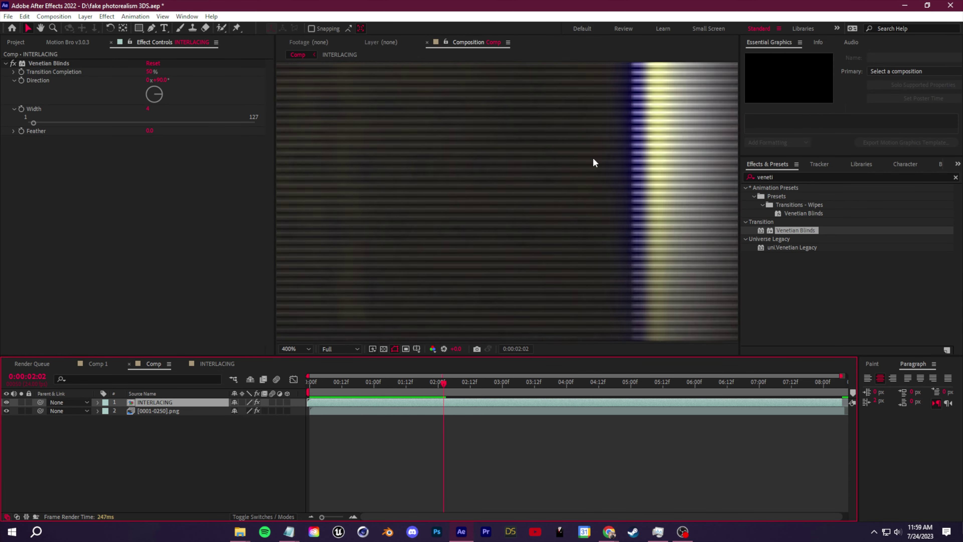
scroll(567, 114, "down", 2)
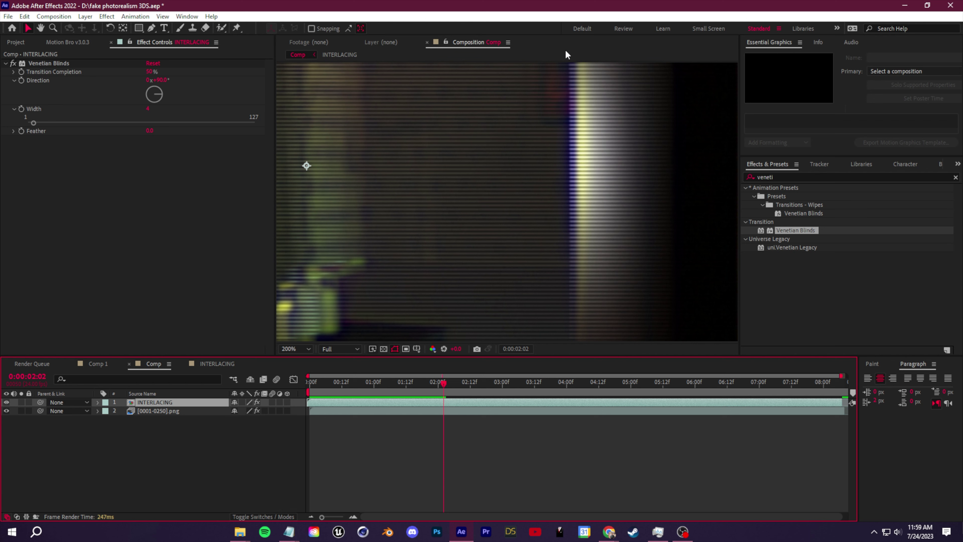
scroll(510, 203, "down", 2)
left_click(339, 349)
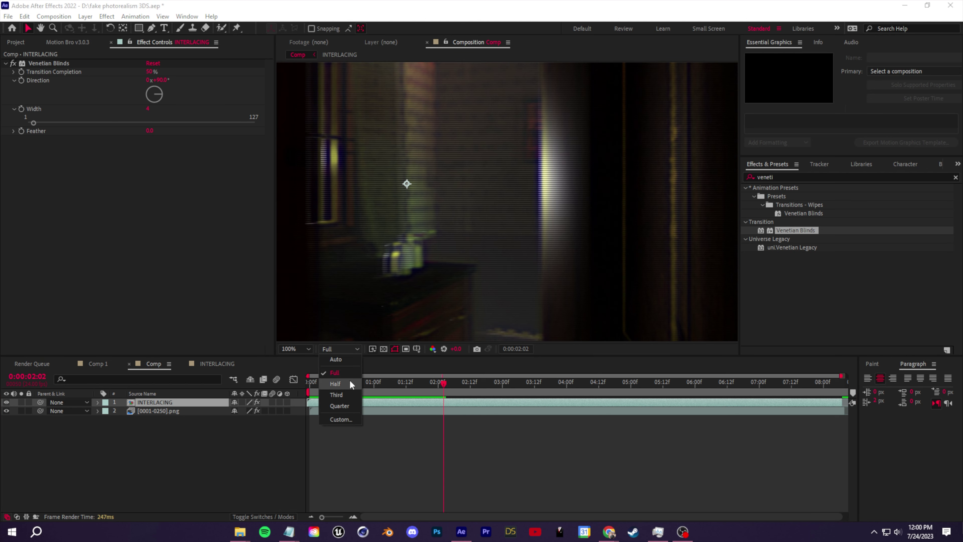
left_click(335, 384)
left_click_drag(436, 389, 508, 382)
scroll(528, 206, "down", 3)
scroll(528, 206, "up", 3)
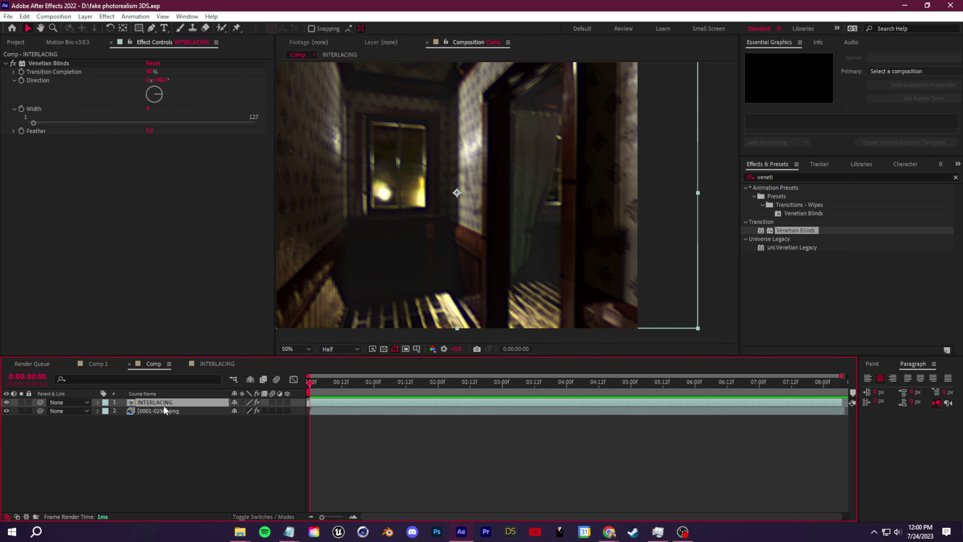
Rename the lower [0001-0250].png layer as FOOTAGE
left_click(164, 410)
right_click(164, 411)
left_click(193, 380)
type("F")
Create an adjustment layer named Color above VHS FILTER and apply the Lumetri Color effect to it
type("lumet")
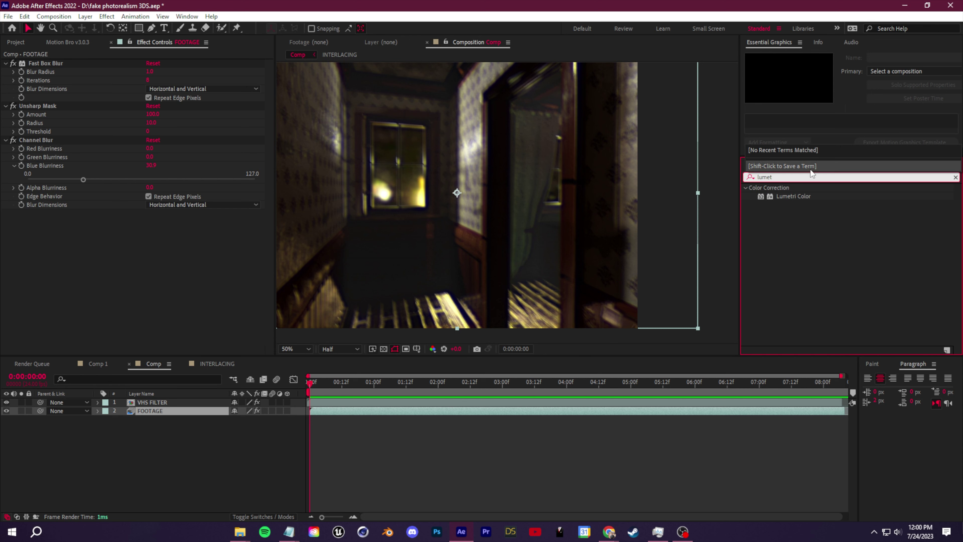
left_click(817, 198)
left_click_drag(798, 197, 167, 401)
right_click(160, 447)
mouse_move(225, 327)
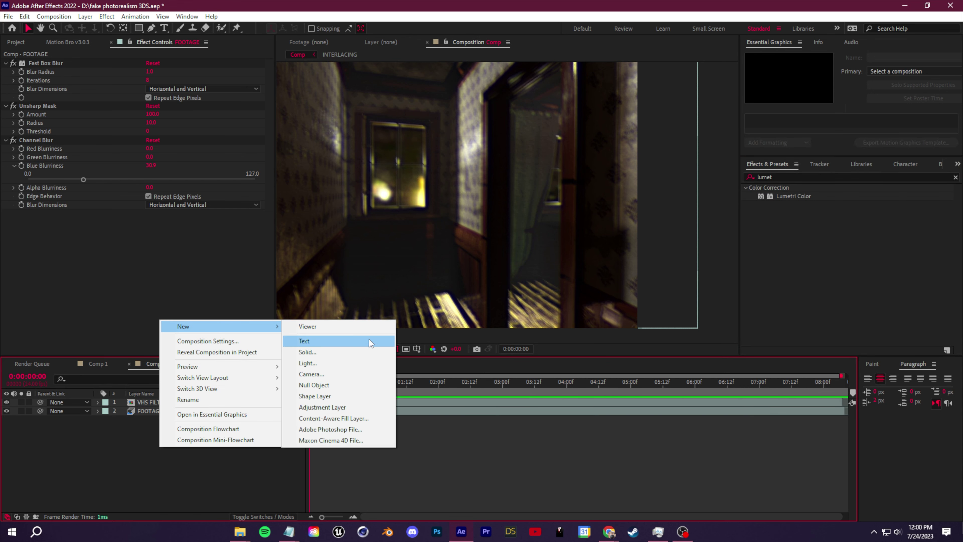
left_click(337, 405)
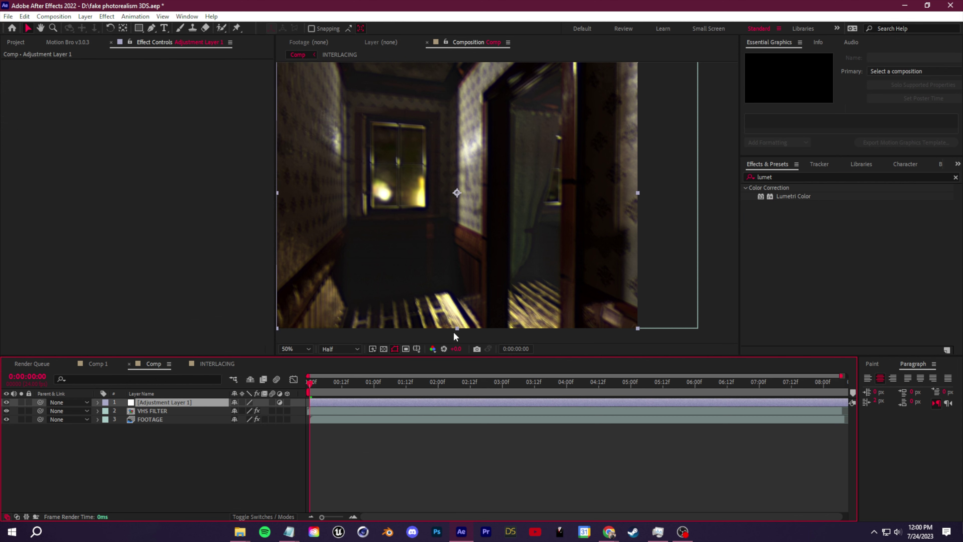
right_click(218, 397)
left_click(254, 370)
type("Color")
key("Return")
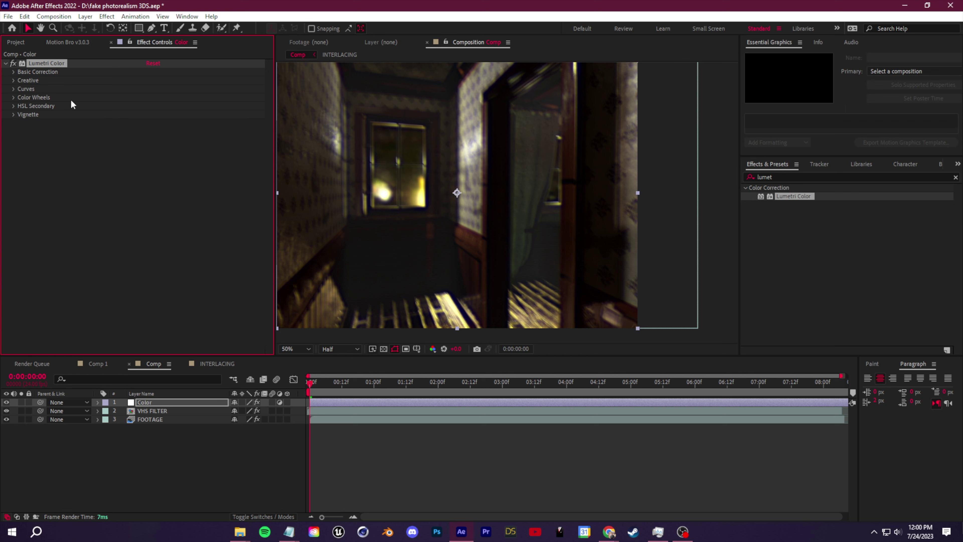
Lower the Creative Vibrance of the Color layer's Lumetri Color effect slightly below zero
left_click(14, 80)
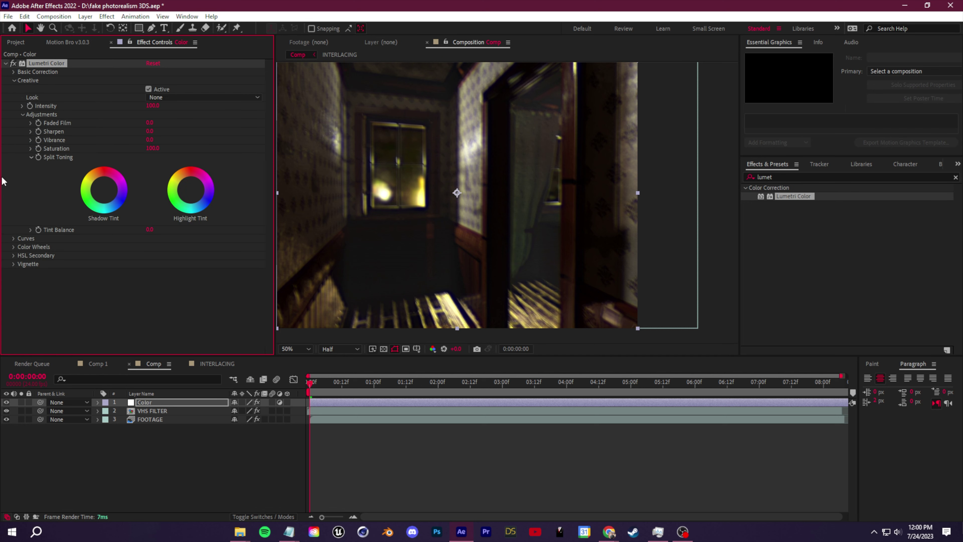
left_click(30, 140)
left_click_drag(153, 154, 146, 153)
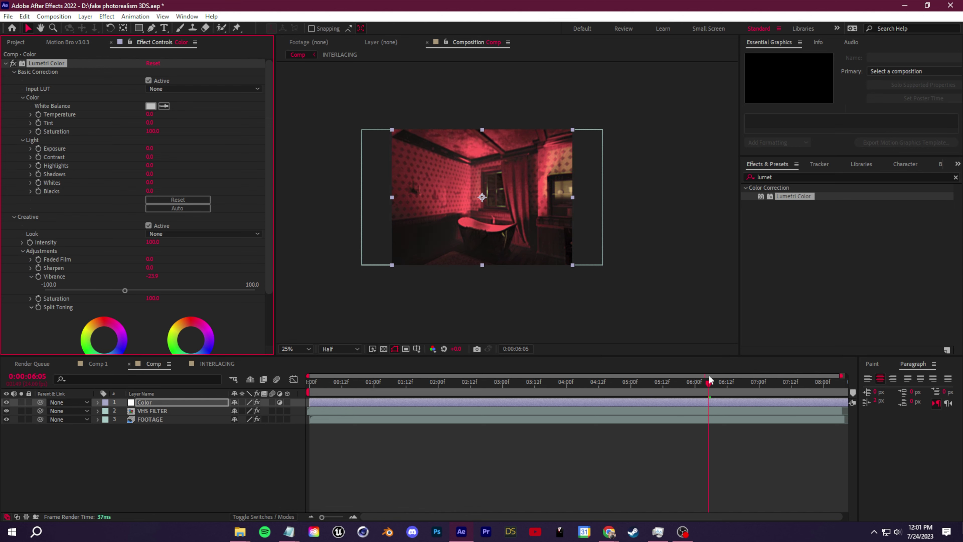
left_click_drag(708, 381, 306, 319)
scroll(473, 211, "up", 2)
scroll(370, 102, "down", 2)
Drive the Color layer's Lumetri Temperature with the expression wiggle(3.20) and apply the Add Grain effect to the layer
left_click_drag(149, 114, 170, 116)
key("ctrl+z")
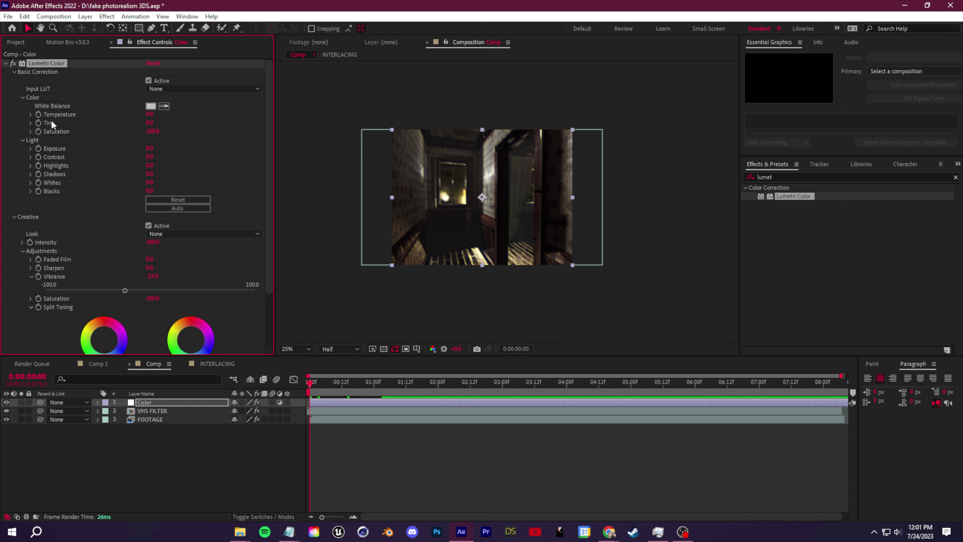
left_click(39, 114, "alt")
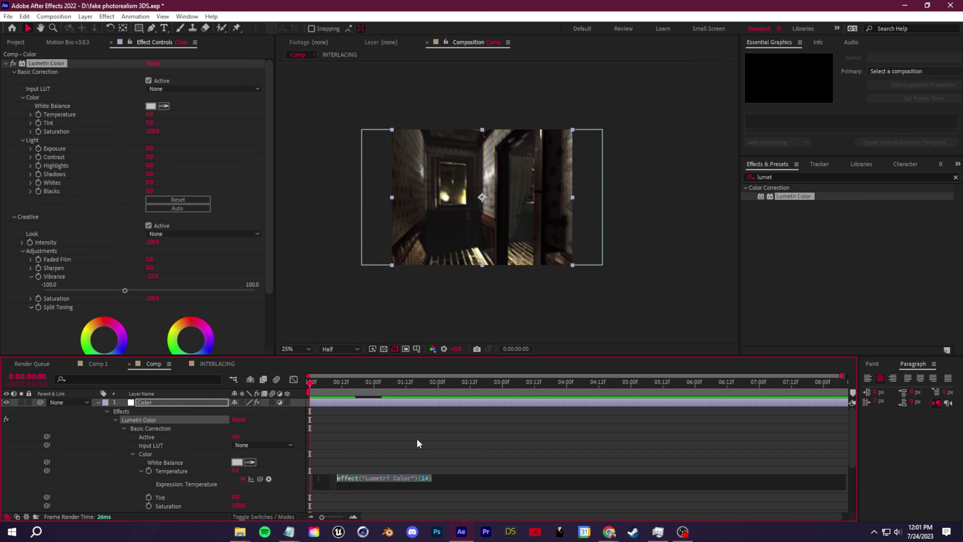
key("BackSpace")
type("wil")
type("ggle")
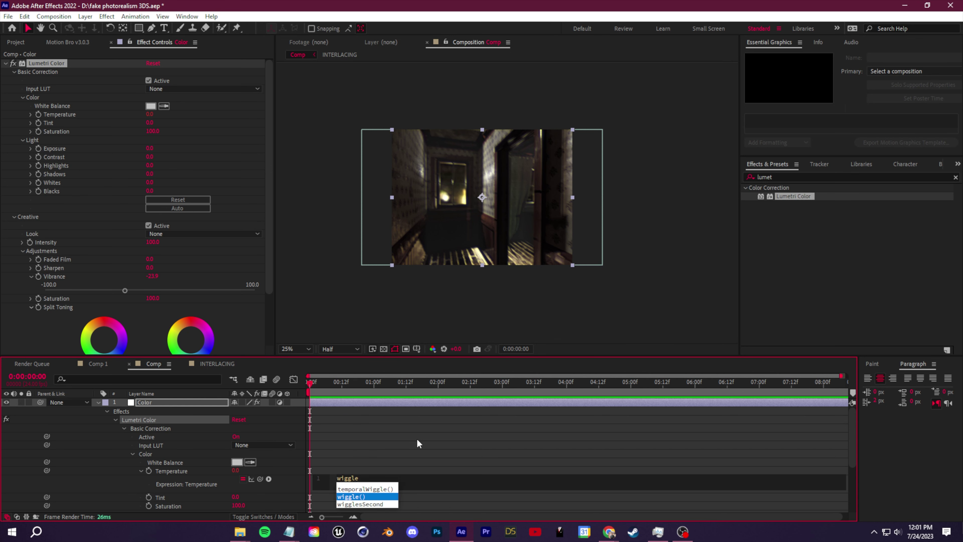
key("Return")
type("3.20")
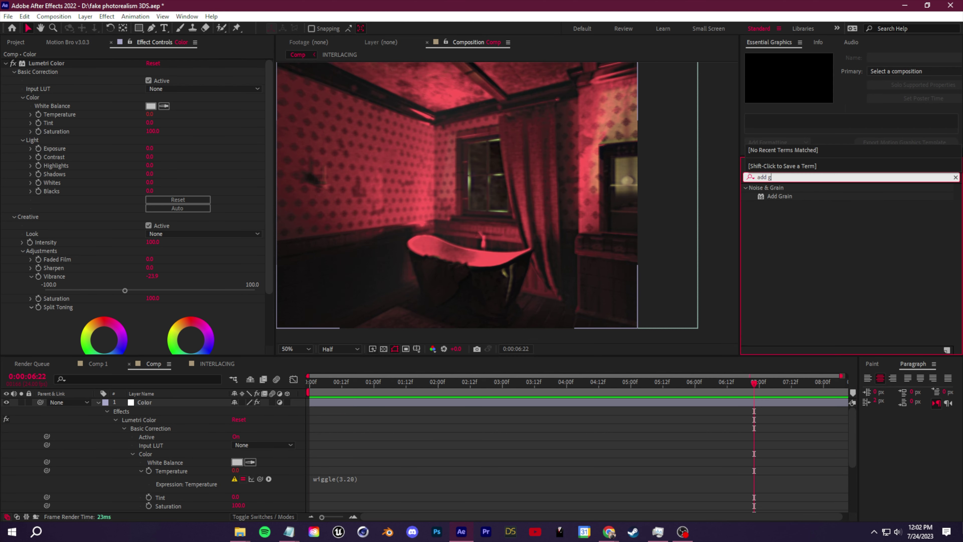
left_click_drag(779, 197, 172, 403)
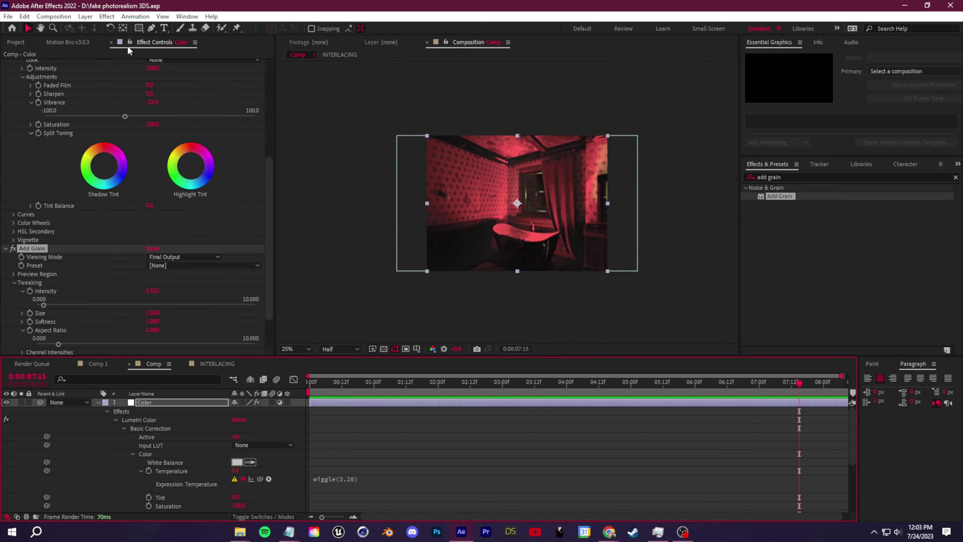
Create a new 1920 × 1080, 60 fps composition named FINAL COMP VHS
left_click(15, 42)
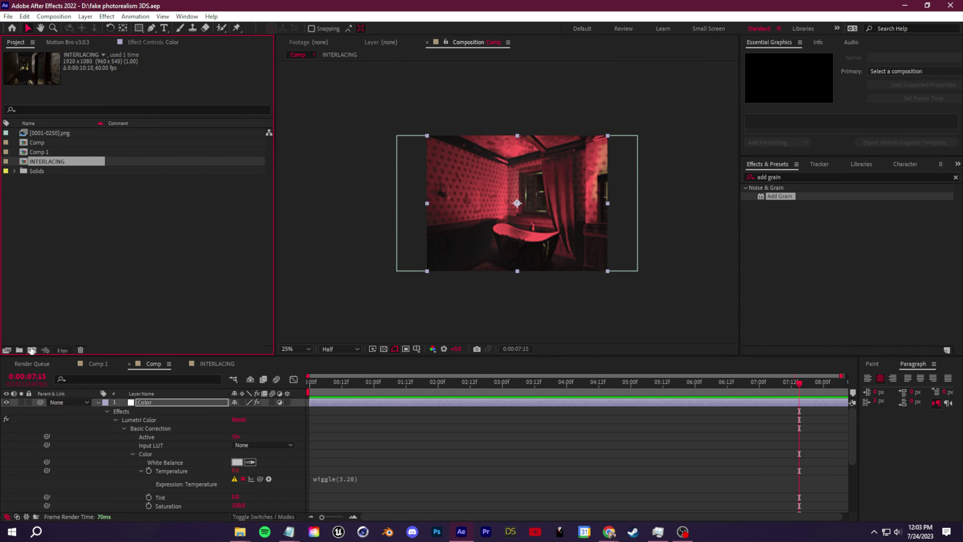
left_click(45, 350)
left_click(312, 361)
key("ctrl+n")
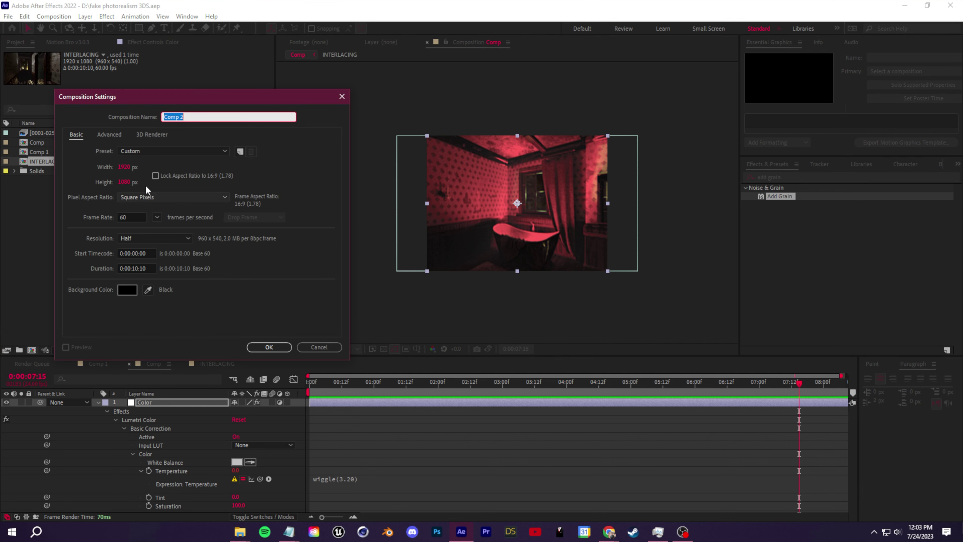
type("FINAL COMP VHS")
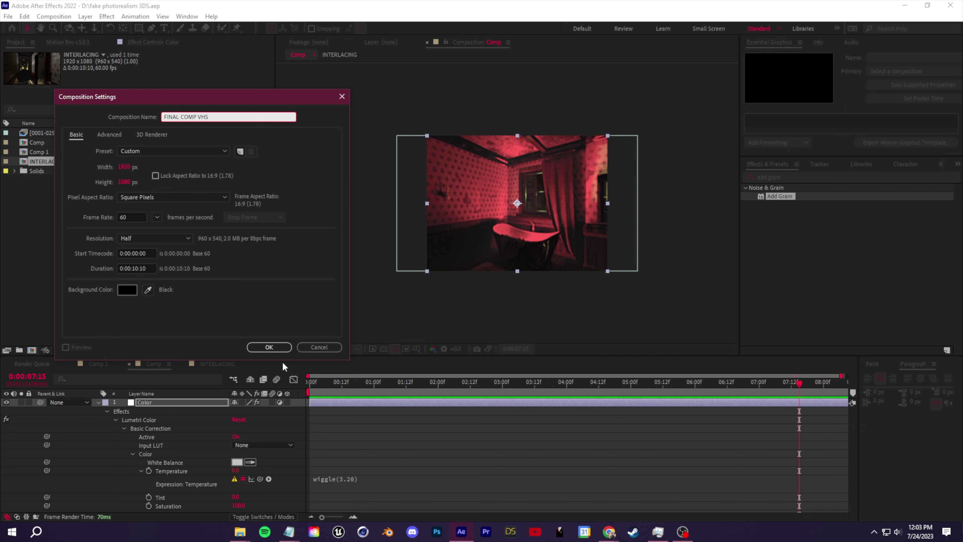
left_click(269, 347)
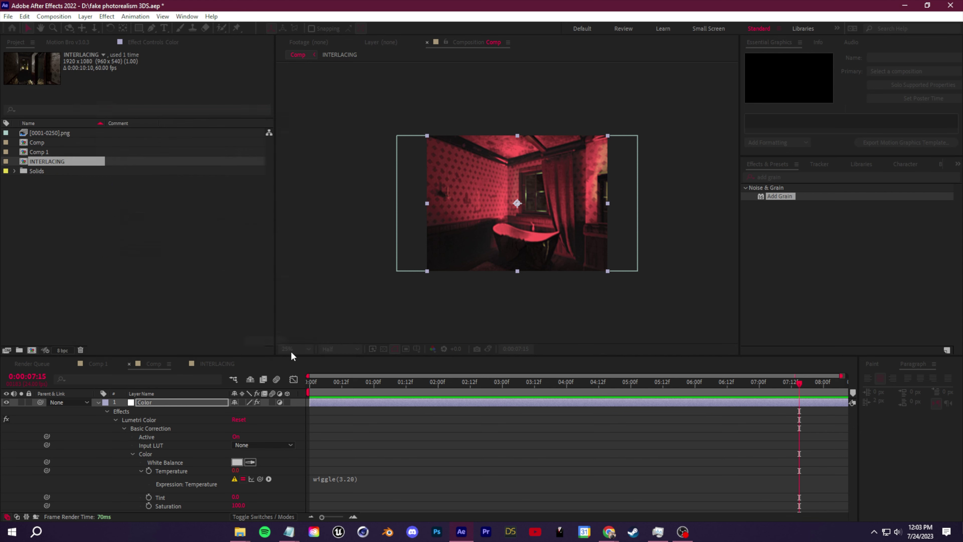
Rename the Comp composition as VHS 4x3
left_click(217, 364)
left_click(163, 364)
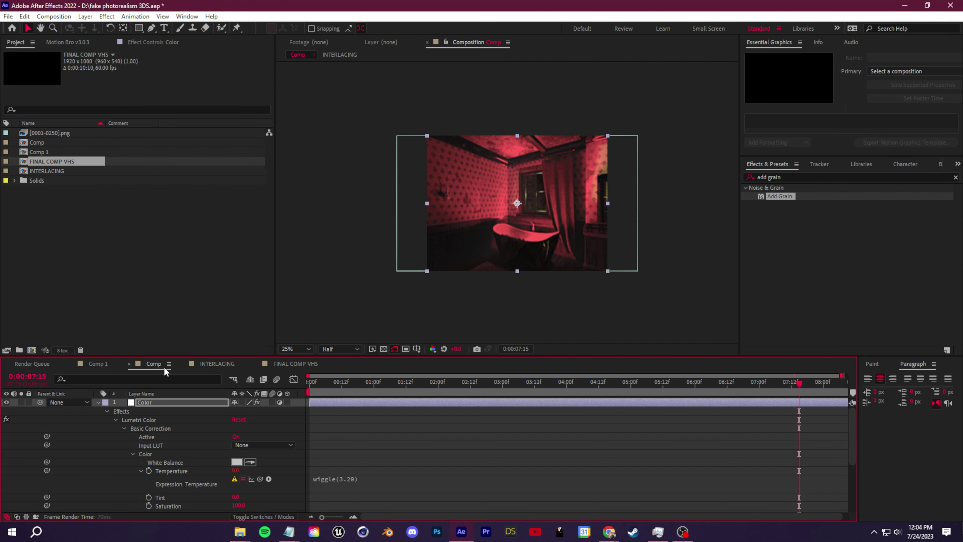
right_click(40, 142)
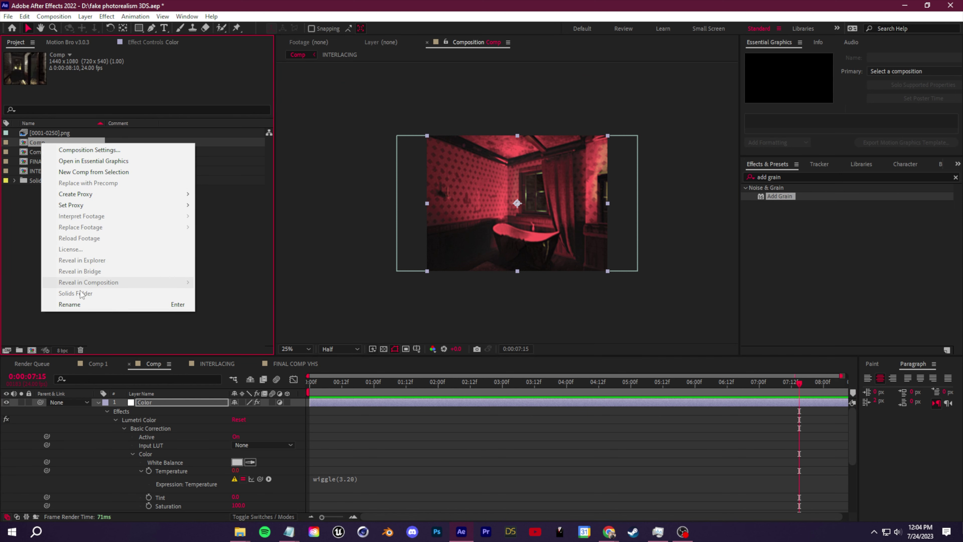
left_click(86, 298)
type("V")
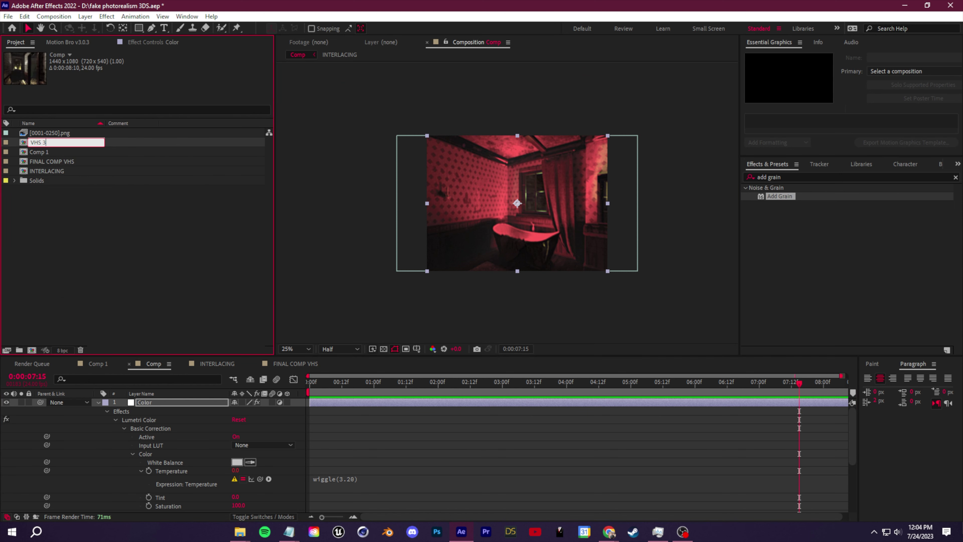
type("HS 4x3")
key("Return")
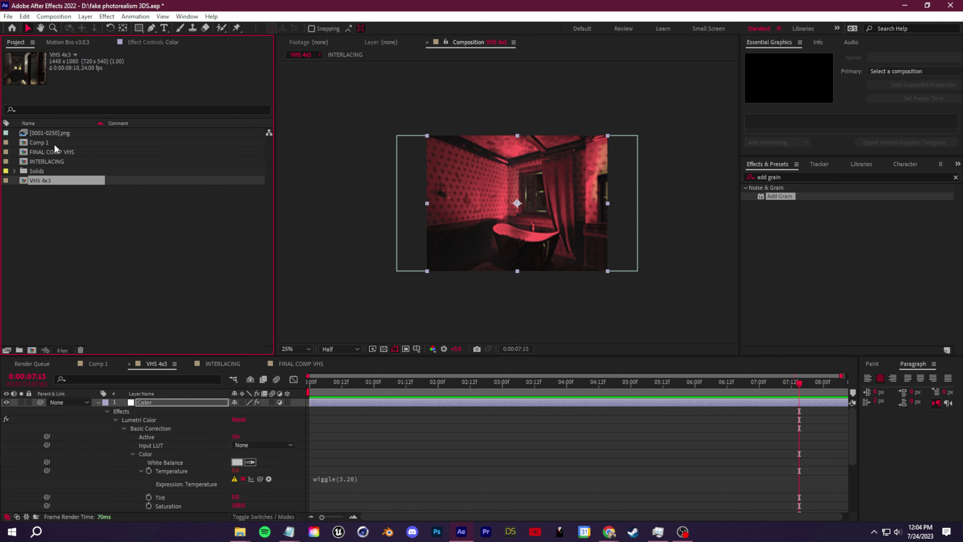
Place the VHS 4x3 composition in FINAL COMP VHS as a layer and preview it
double_click(52, 149)
left_click_drag(41, 181, 159, 438)
key("space")
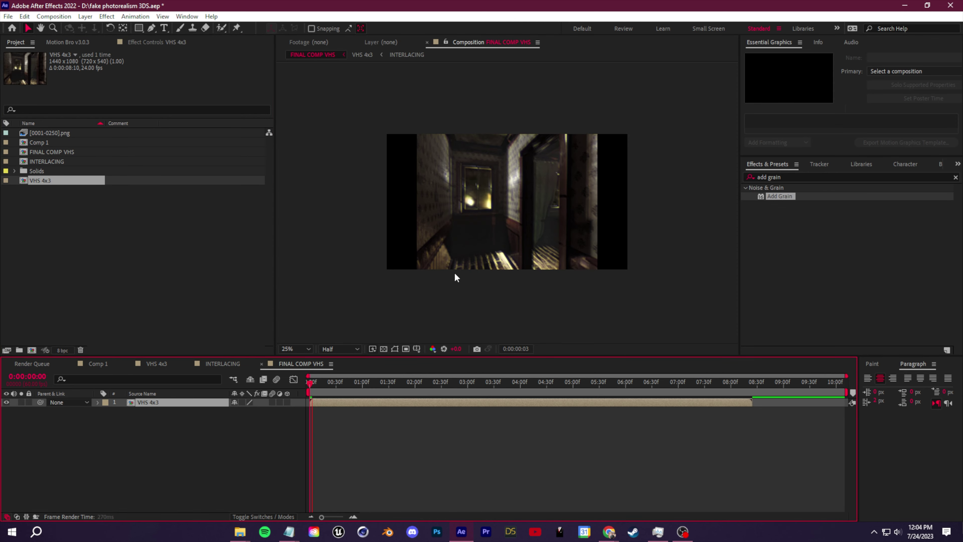
Play FINAL COMP VHS from the start at Full resolution and inspect the scan lines at 100%
left_click_drag(439, 384, 286, 351)
key("space")
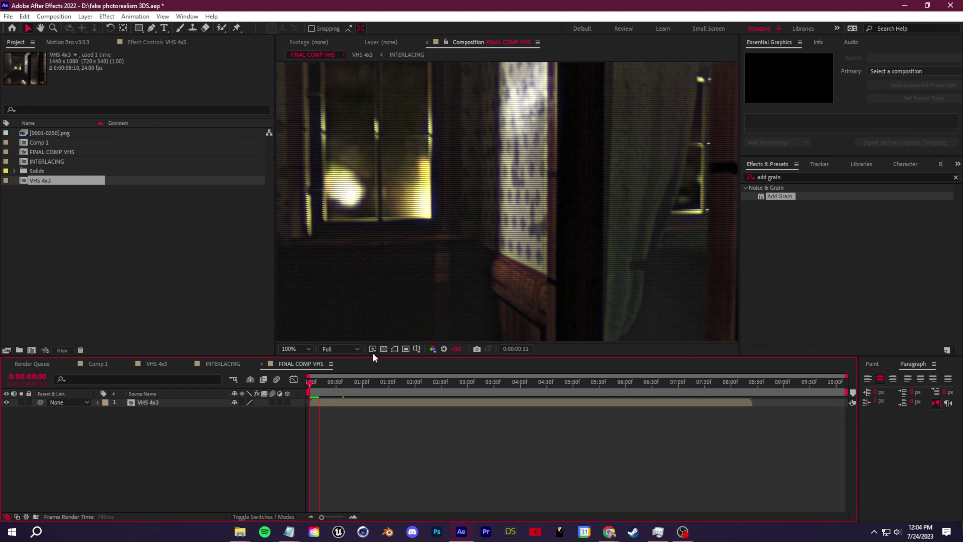
left_click_drag(319, 386, 306, 387)
key("space")
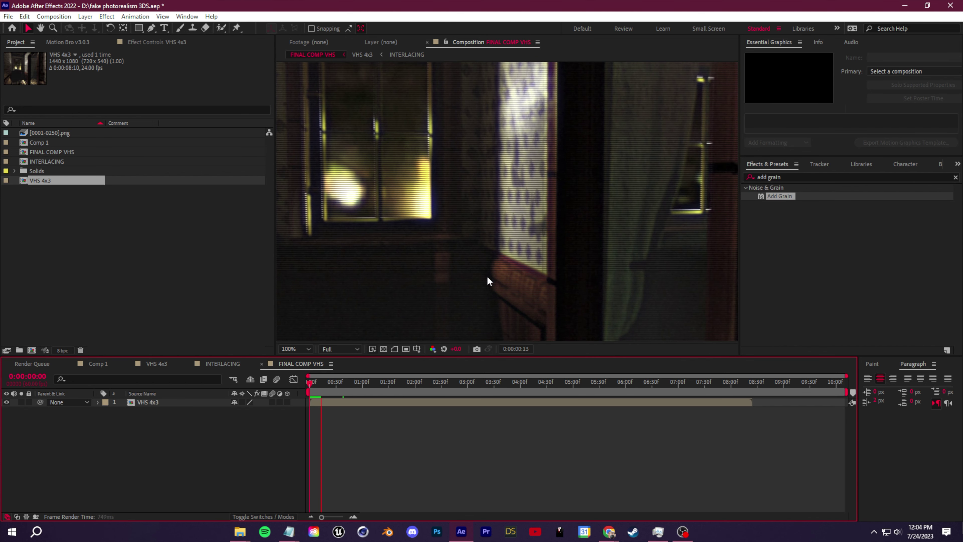
key("space")
key("space")
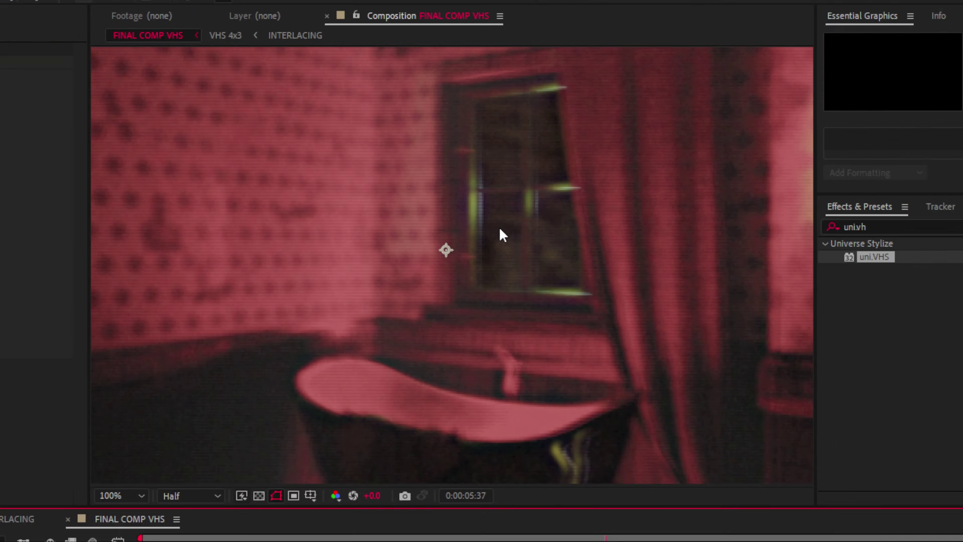
Apply the uni.VHS effect to the VHS 4x3 layer and choose its Saturation Boost preset
scroll(500, 229, "down", 1)
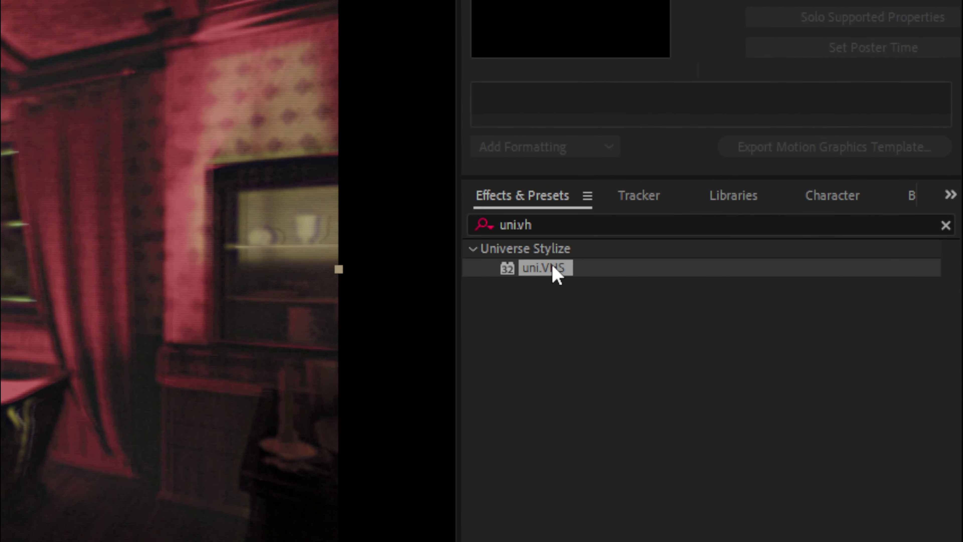
left_click_drag(784, 200, 607, 403)
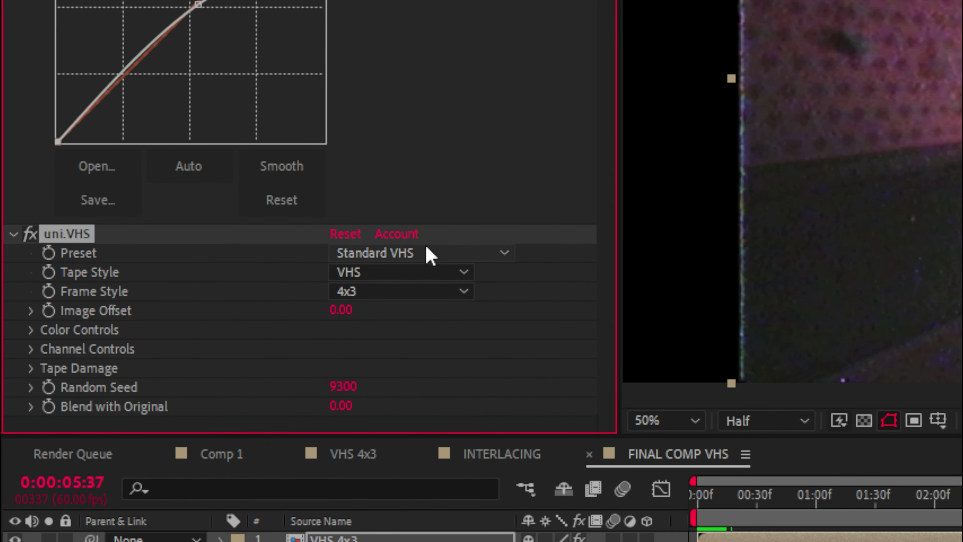
left_click(430, 256)
left_click(454, 303)
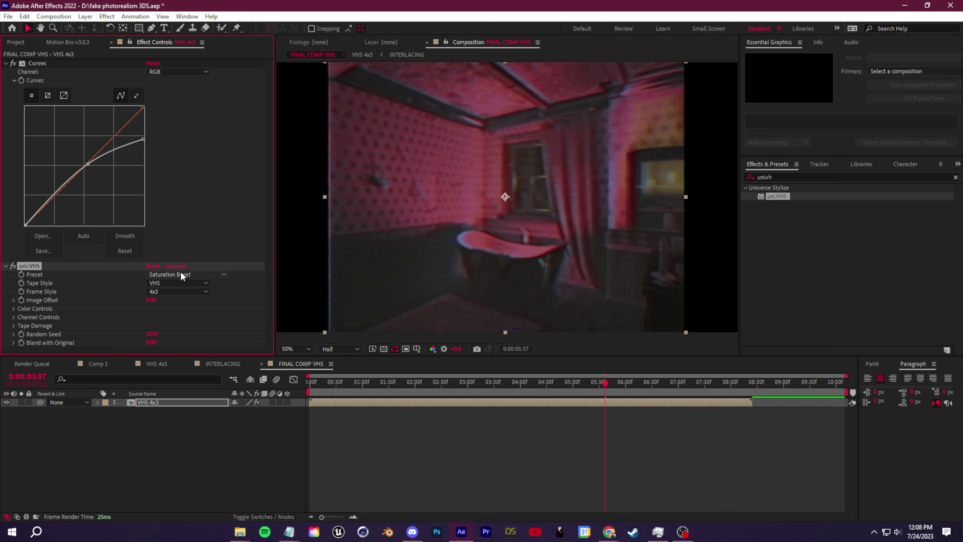
Try further presets of the uni.VHS effect on the VHS 4x3 layer
left_click(406, 251)
left_click(464, 439)
left_click(171, 275)
left_click(201, 346)
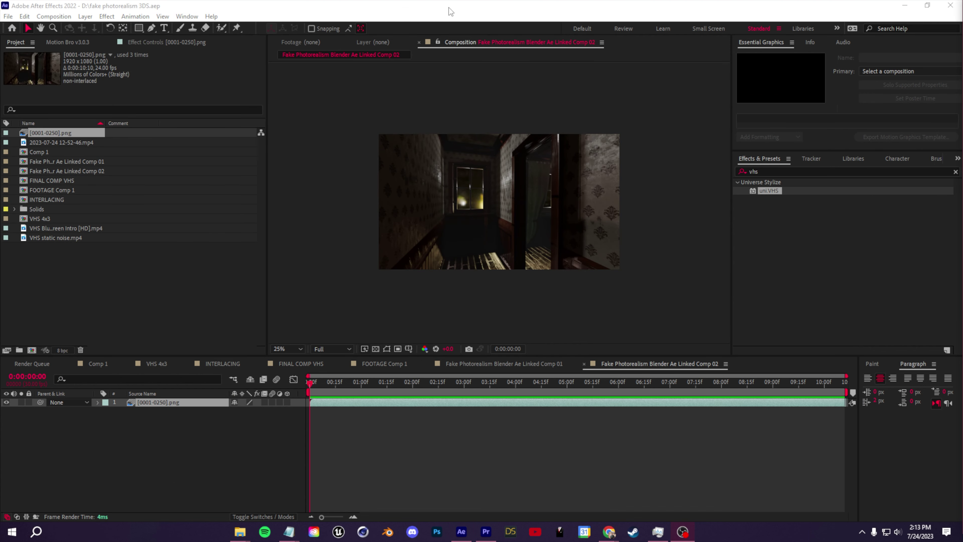
Create a 1920 × 1080, 24 fps composition named FILM holding the [0001-0250].png sequence
left_click(450, 12)
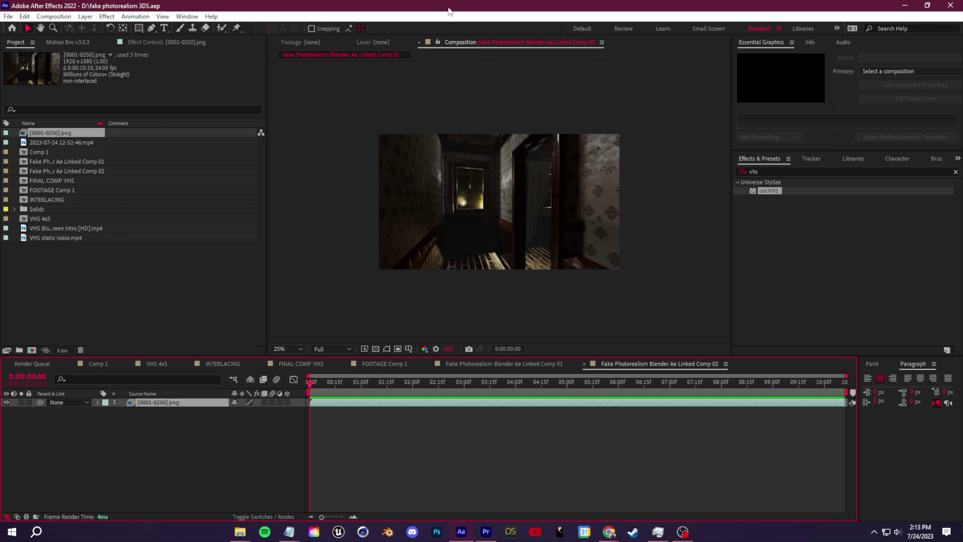
left_click(152, 319)
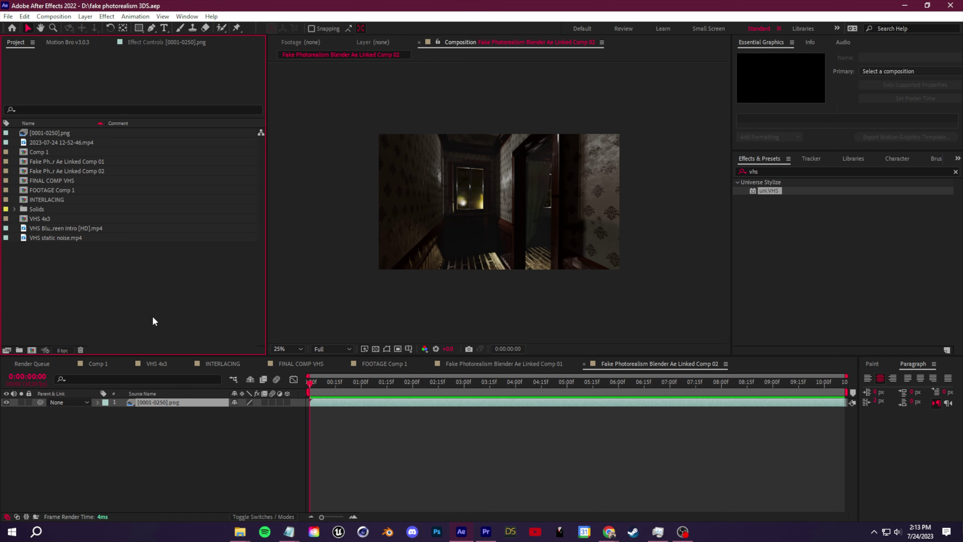
left_click(31, 351)
key("Tab")
type("108")
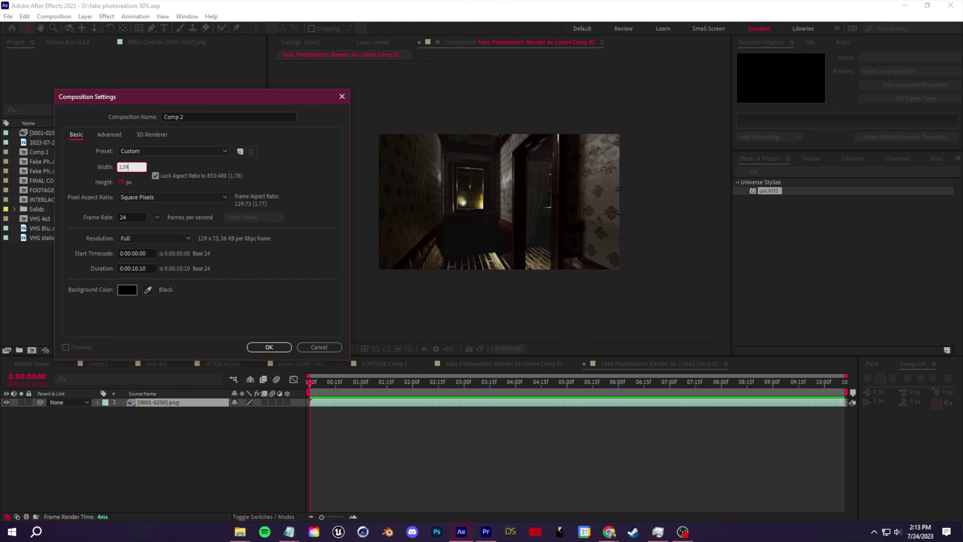
key("BackSpace")
key("BackSpace")
key("BackSpace")
type("1920")
key("Tab")
type("1080")
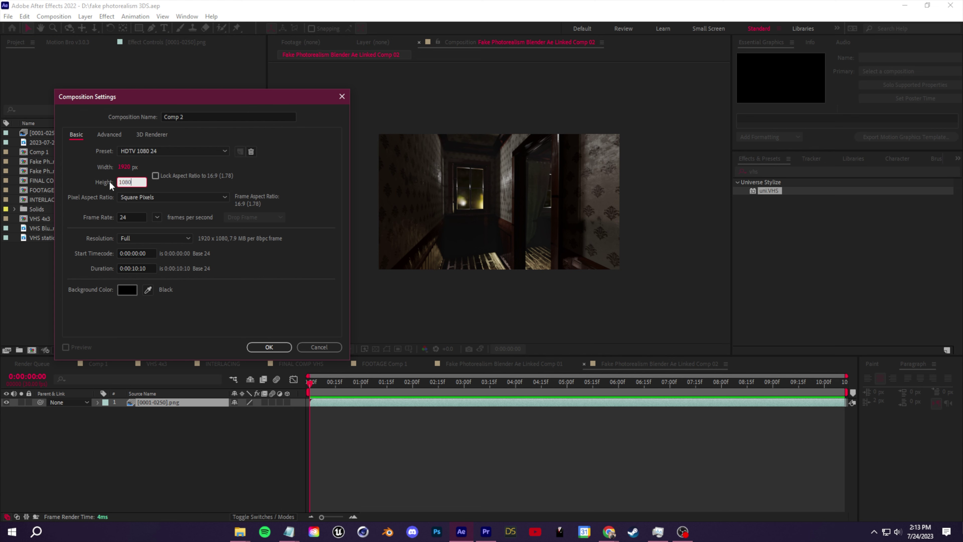
left_click(269, 347)
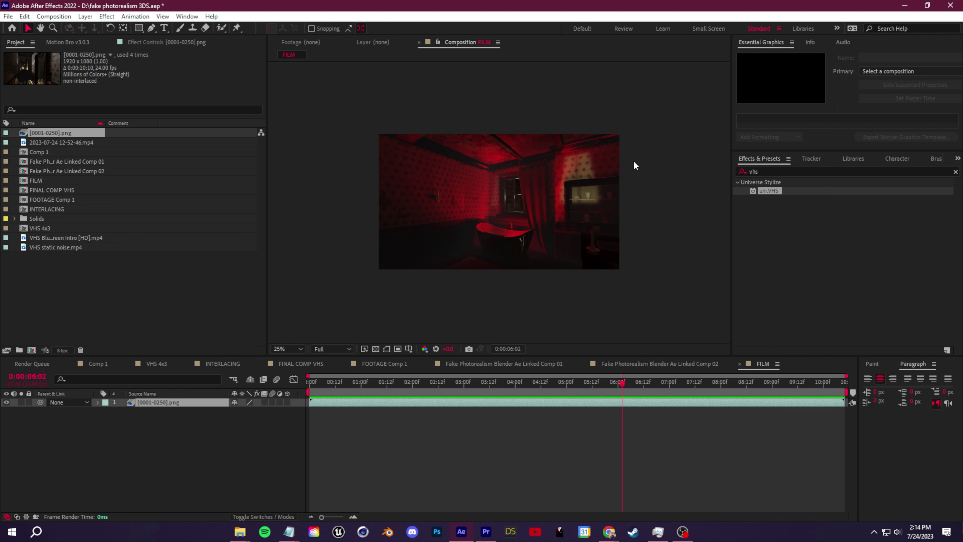
Apply the Curves effect to the [0001-0250].png layer in FILM
key("ctrl+5")
type("curves")
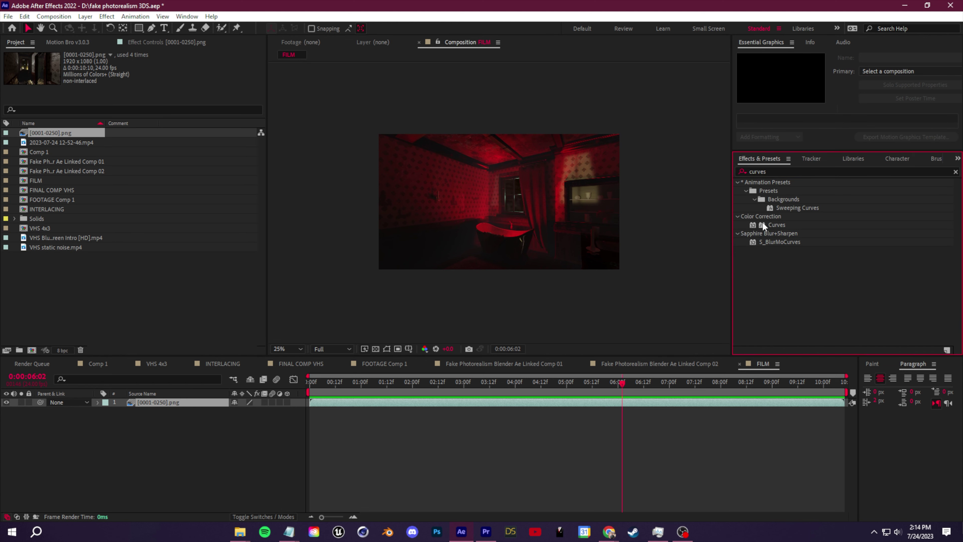
double_click(777, 224)
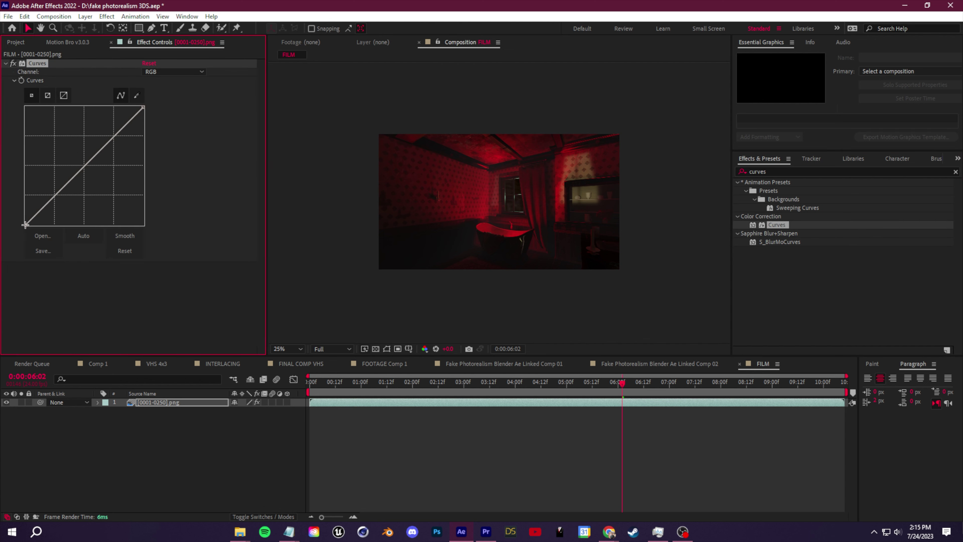
Shape the RGB curve for a faded look: lift the blacks, raise the midtones slightly and lower the highlights
left_click_drag(25, 225, 25, 214)
mouse_move(127, 123)
left_mouse_down()
mouse_move(112, 148)
mouse_move(125, 125)
mouse_move(126, 139)
left_mouse_up()
left_click_drag(77, 193, 84, 161)
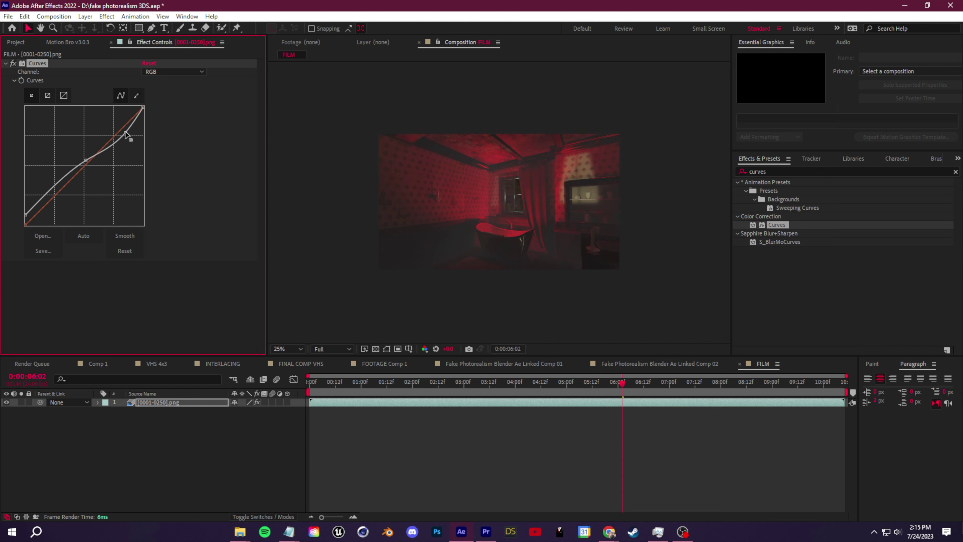
mouse_move(125, 131)
left_mouse_down()
mouse_move(126, 144)
mouse_move(125, 129)
mouse_move(130, 135)
left_mouse_up()
Apply the Lumetri Color effect to the [0001-0250].png layer in FILM
left_click(777, 171)
type("lumetri")
double_click(785, 190)
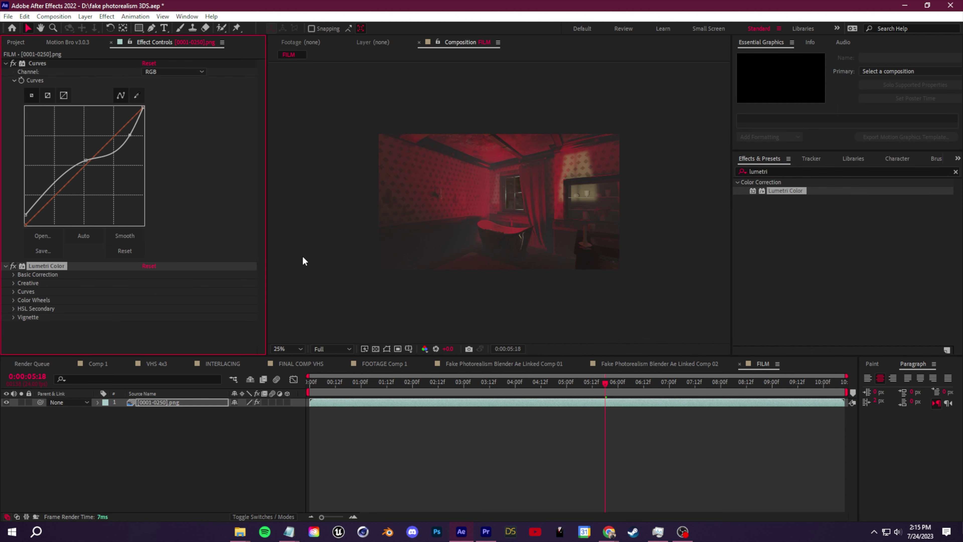
Reduce the Creative Vibrance in the FILM footage's Lumetri Color effect to a negative value
left_click(13, 291)
left_click(14, 63)
left_click(13, 282)
scroll(15, 293, "down", 5)
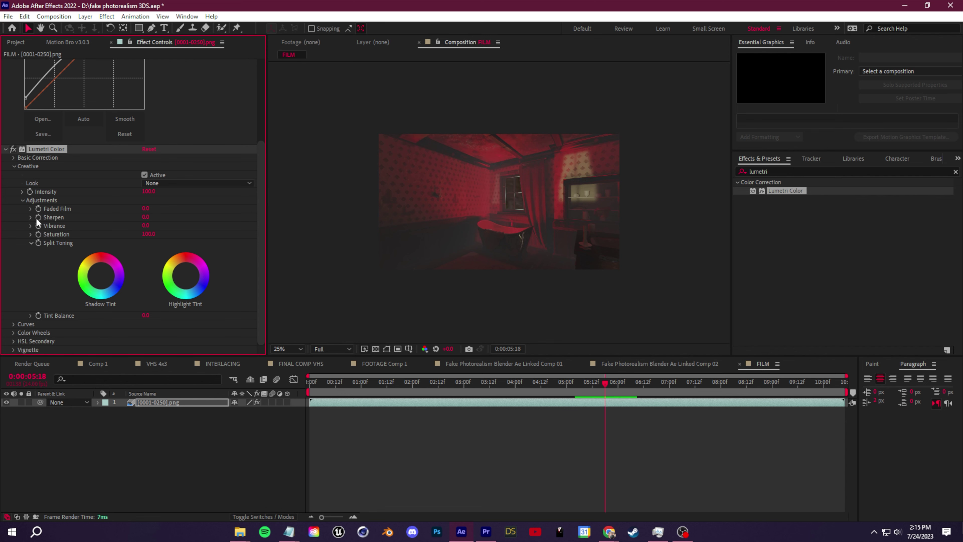
left_click(31, 226)
left_click(117, 239)
left_click_drag(116, 240, 105, 237)
Apply the Fast Box Blur effect to the [0001-0250].png layer in FILM
key("ctrl+5")
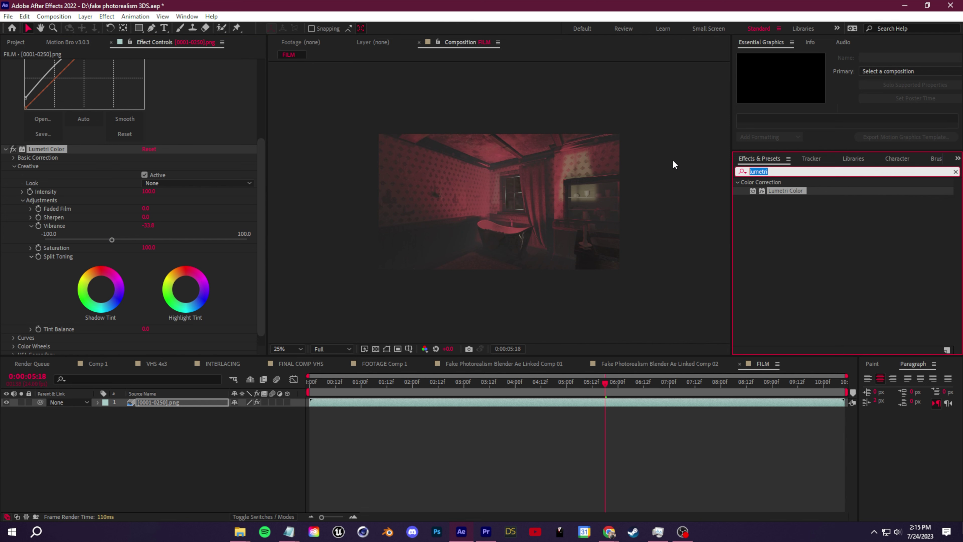
scroll(578, 188, "up", 6)
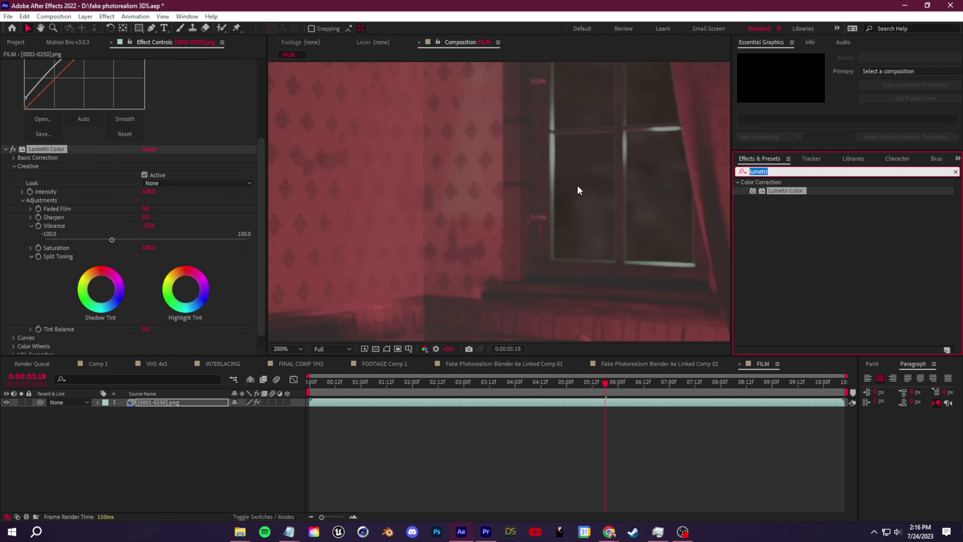
scroll(576, 189, "down", 2)
type("fast box")
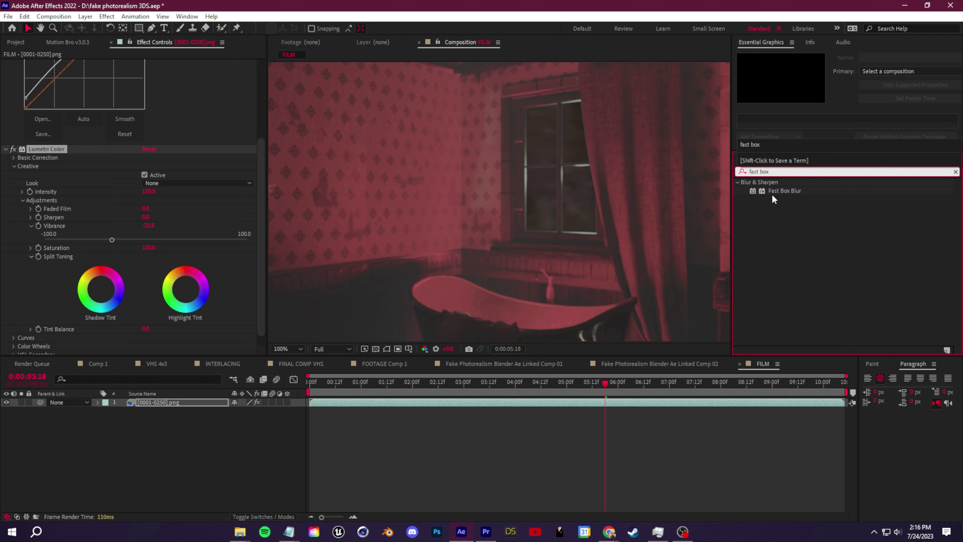
double_click(783, 191)
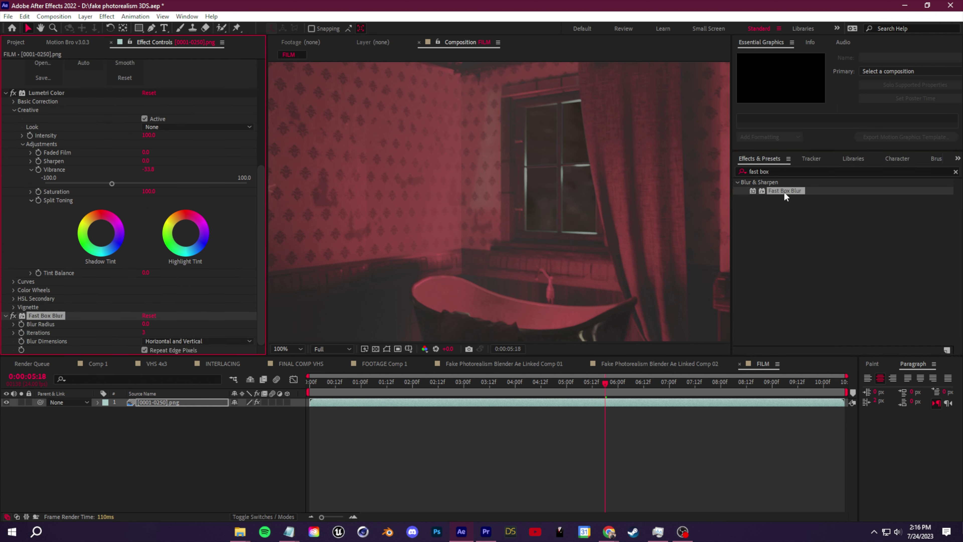
Set the Fast Box Blur's Blur Radius to 1 and raise its Iterations
left_click(146, 324)
type("1")
key("Return")
left_click(146, 332)
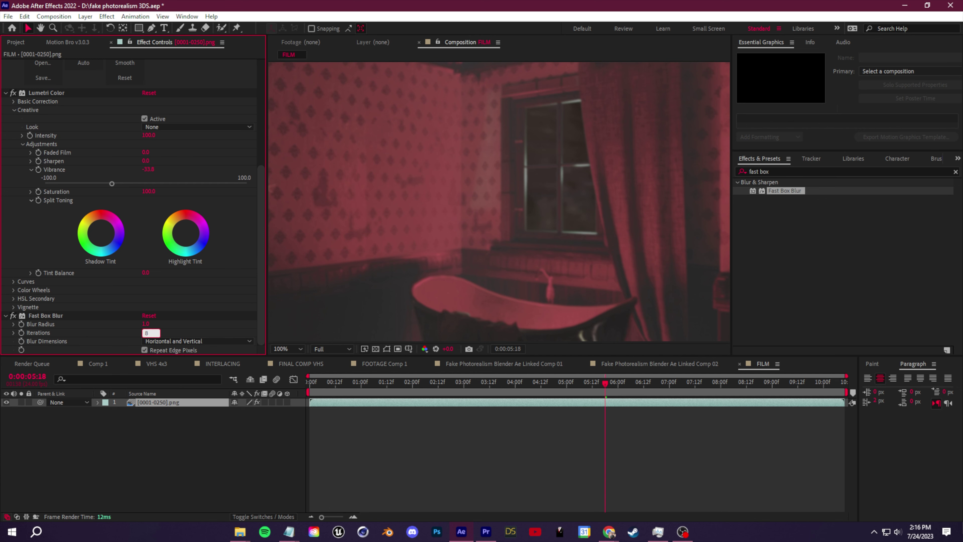
key("Return")
Apply the Unsharp Mask effect to the [0001-0250].png layer with a Radius of 10
key("ctrl+f")
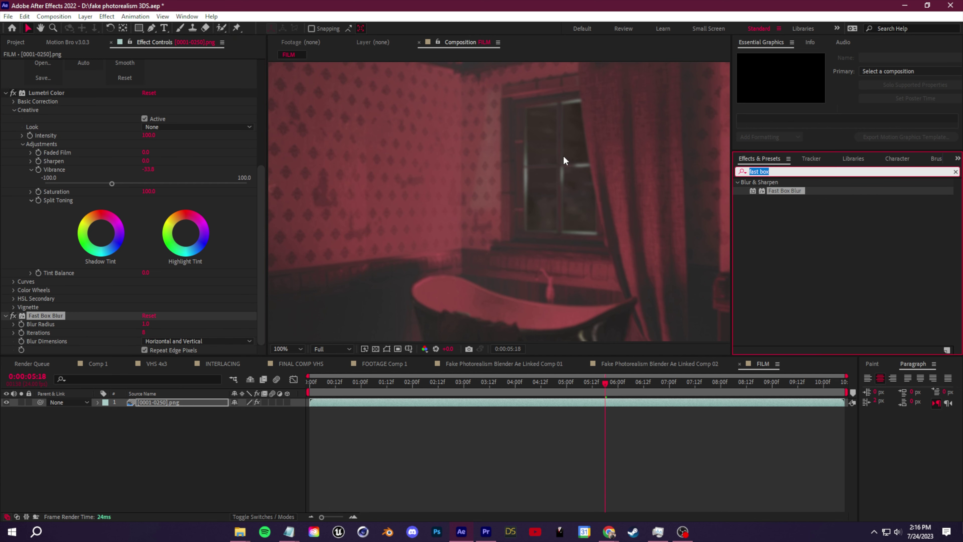
type("unshar")
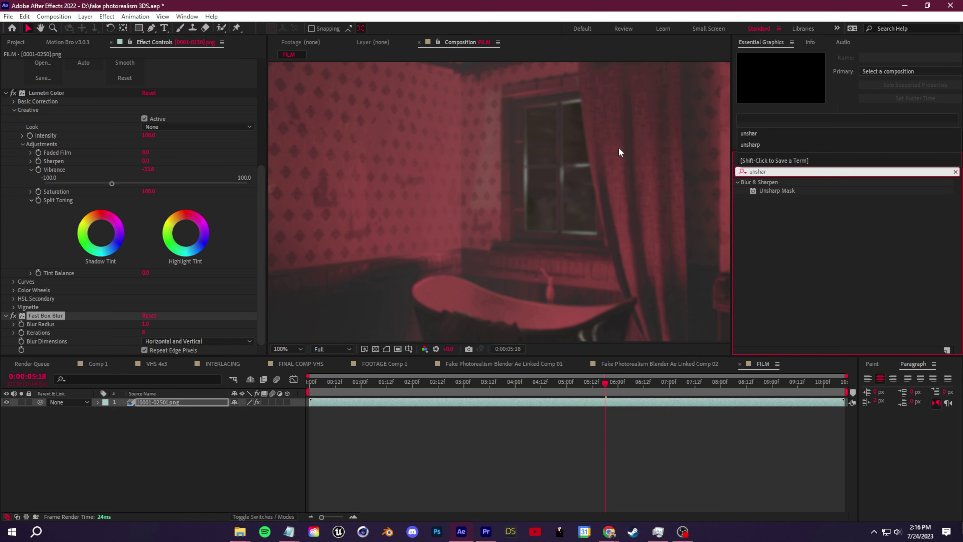
left_click_drag(781, 191, 110, 328)
left_click(150, 340)
type("10")
key("Return")
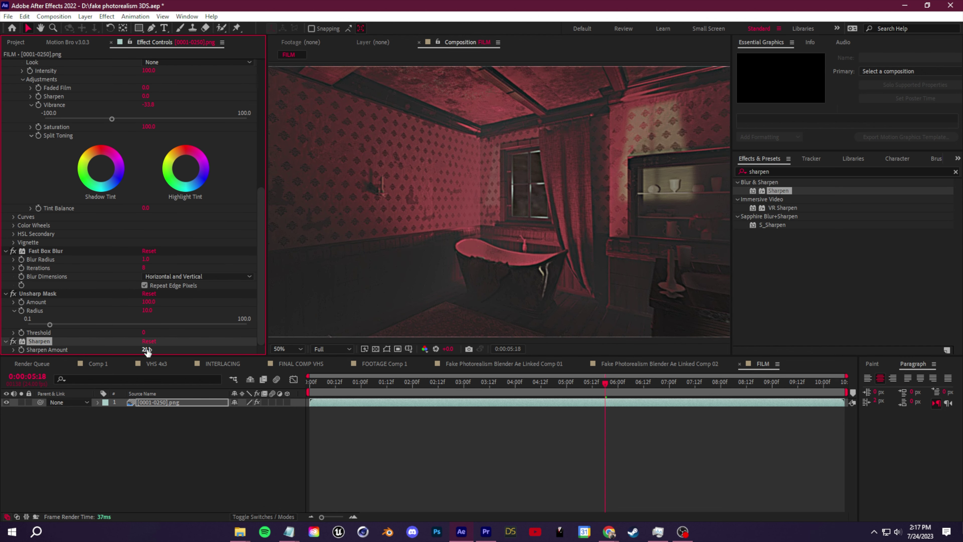
Set the Sharpen effect's Sharpen Amount to 100 and inspect the sharpened detail around the window and bathtub
left_click(147, 349)
type("100")
key("Return")
scroll(494, 273, "up", 2)
scroll(466, 201, "down", 2)
scroll(456, 202, "up", 2)
scroll(456, 202, "down", 2)
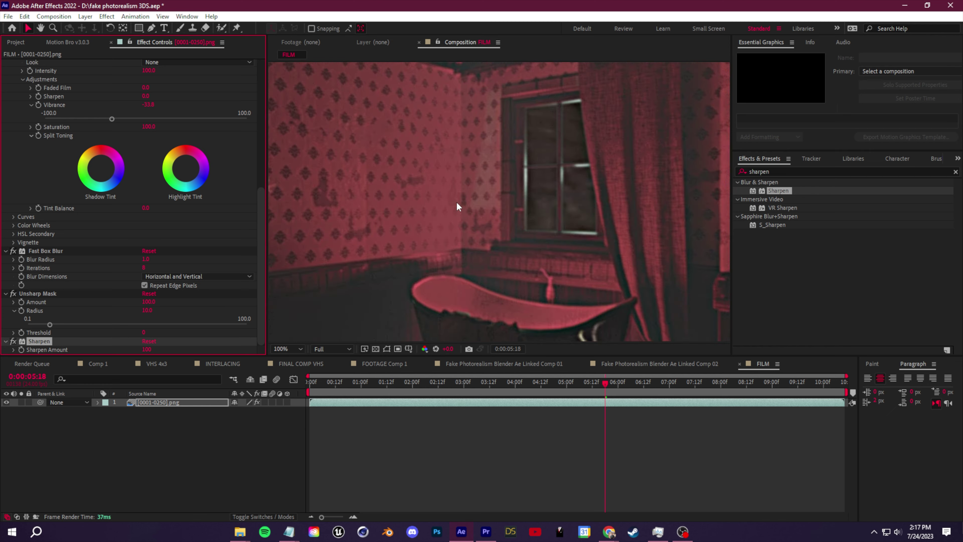
scroll(456, 206, "up", 2)
scroll(457, 205, "down", 2)
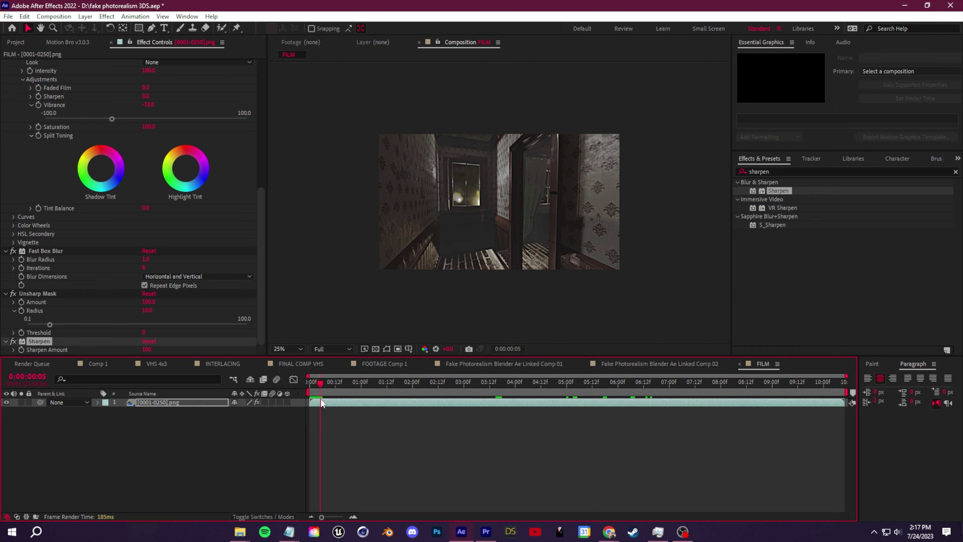
Return to the start of the FILM timeline and separate the footage layer's Position into X and Y dimensions
left_click_drag(320, 398, 310, 394)
left_click(167, 405)
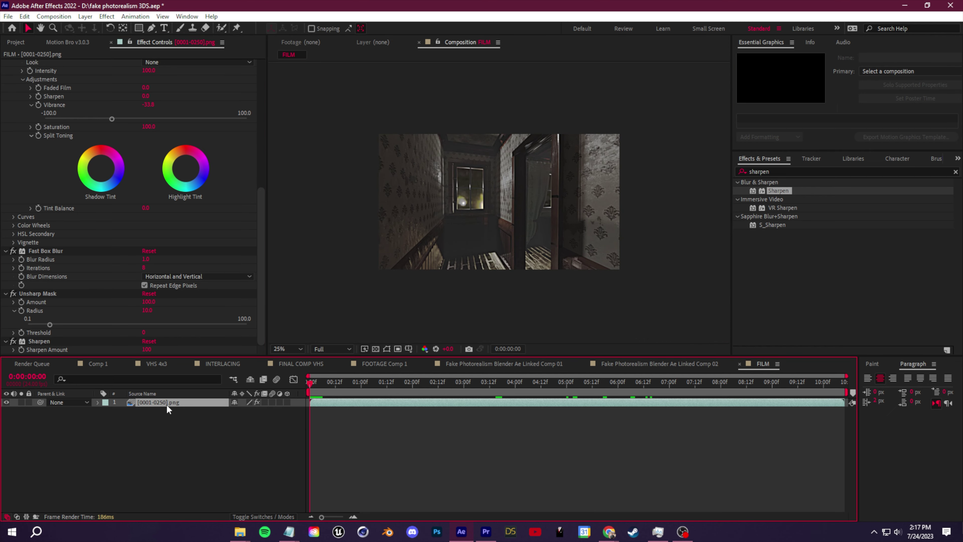
key("p")
right_click(147, 413)
left_click(220, 288)
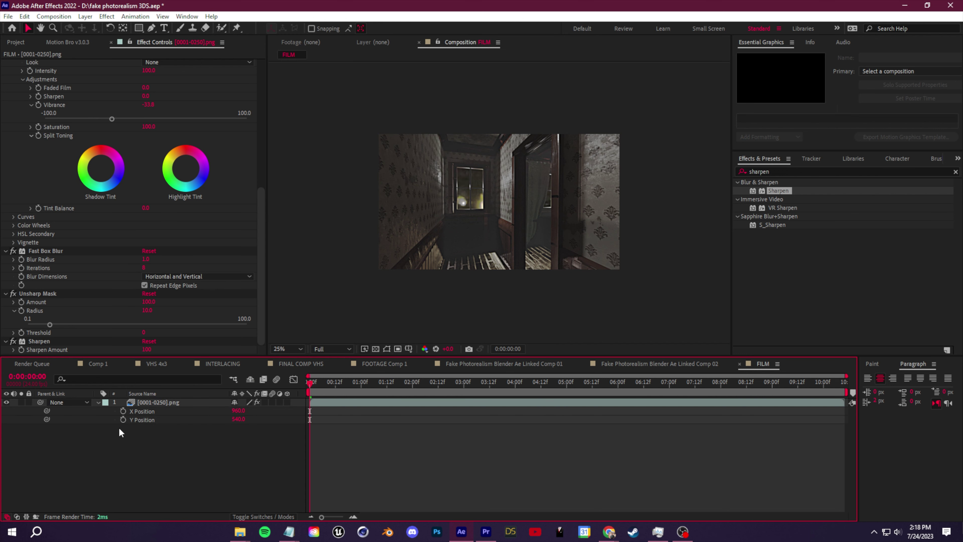
Add the expression wiggle(24,6) to the footage layer's Y Position and play back the vertical jitter
left_click(123, 420, "alt")
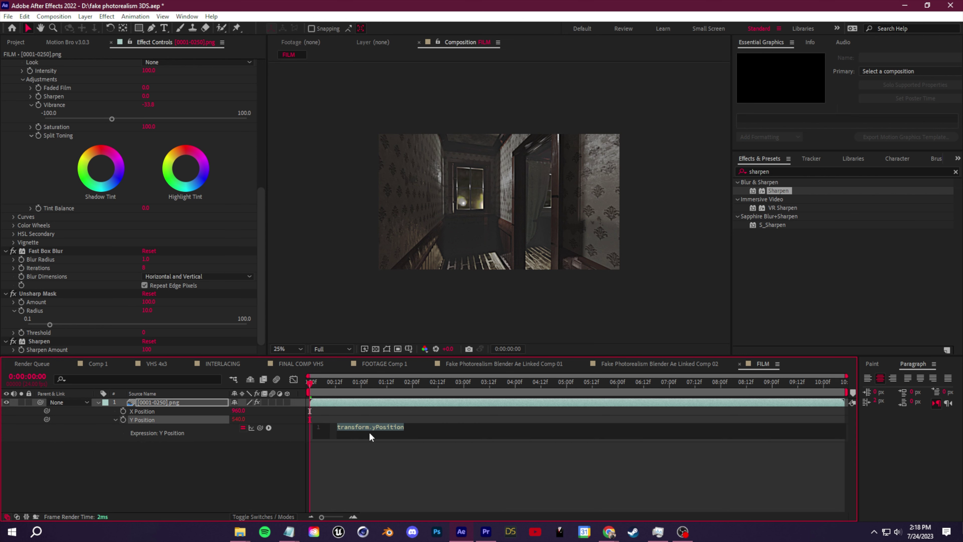
type("wiggle(24,6")
left_click(416, 478)
key("space")
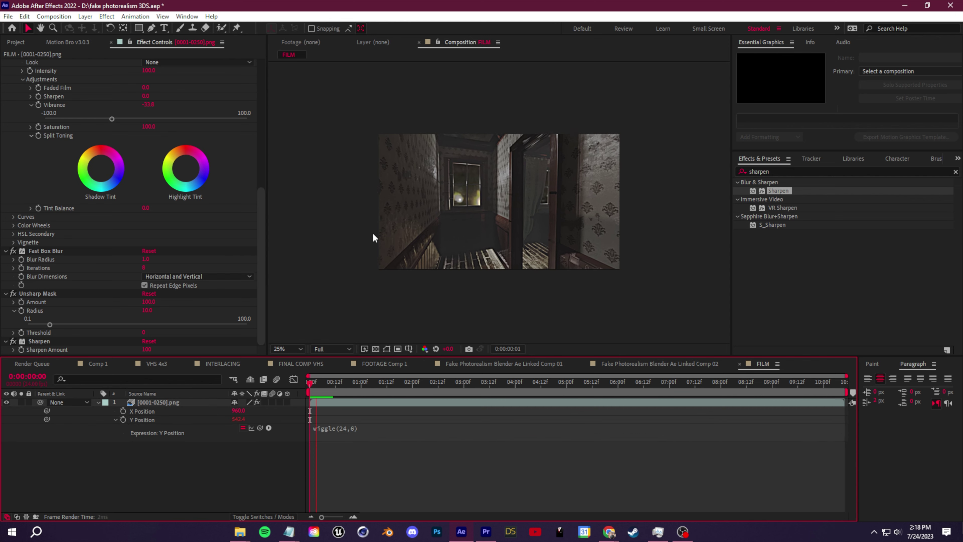
scroll(461, 266, "up", 3)
scroll(461, 280, "down", 3)
key("space")
key("space")
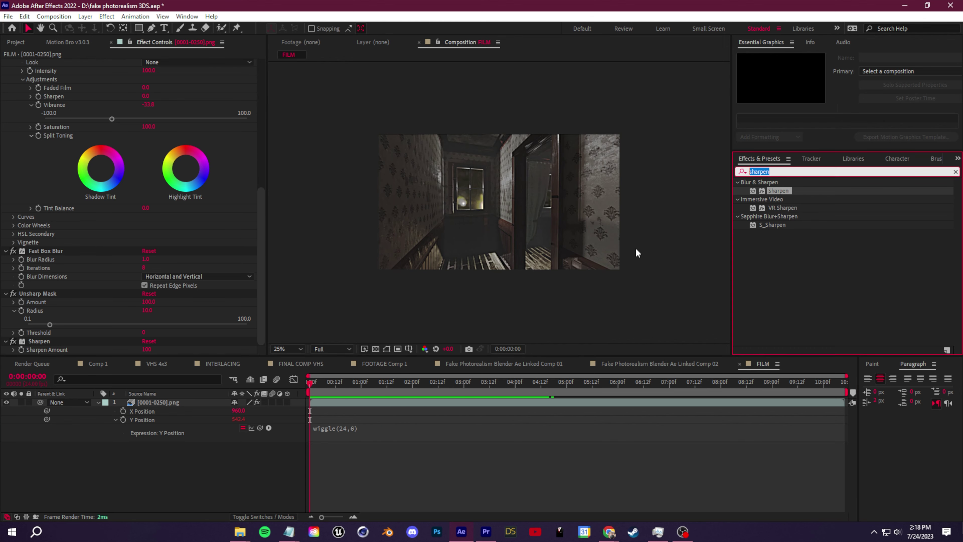
Apply the Exposure color-correction effect to the footage and flicker its Exposure value with the expression wiggle(24,2)
type("exposure")
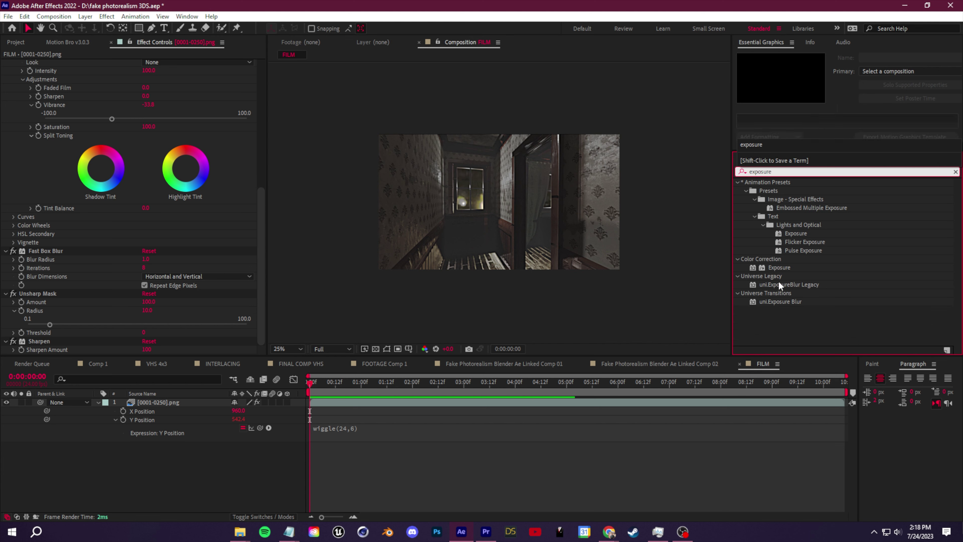
left_click_drag(779, 267, 180, 405)
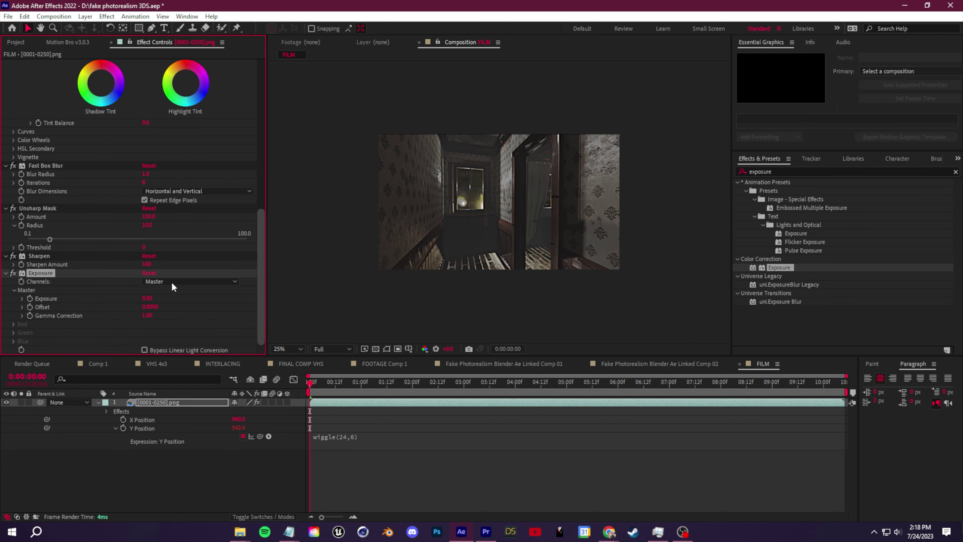
left_click(29, 298, "alt")
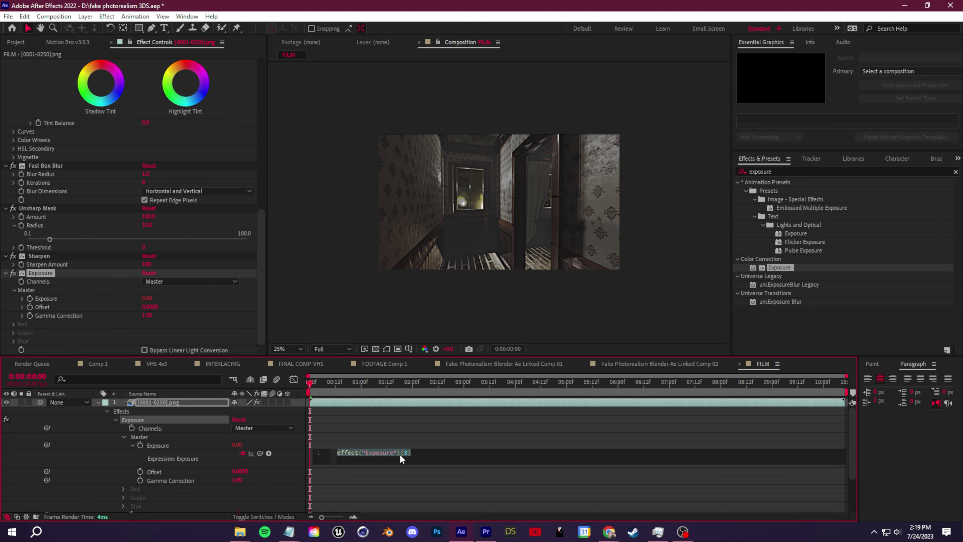
type("wiggle")
key("Return")
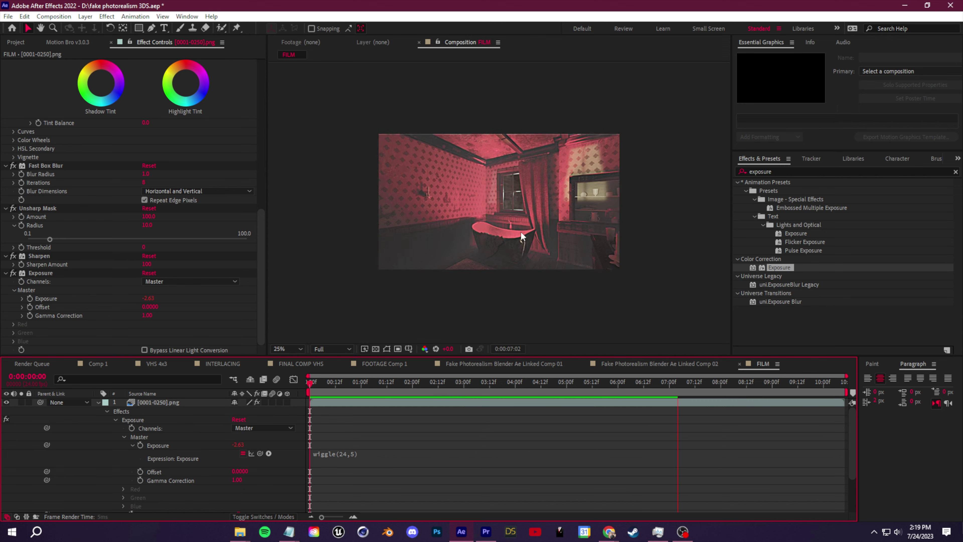
key("space")
left_click_drag(668, 386, 360, 375)
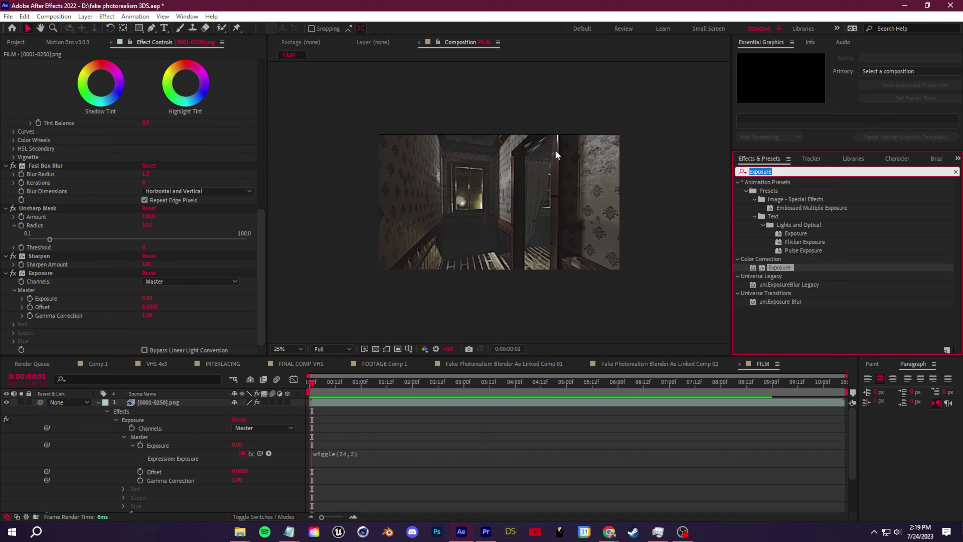
Search the effects for Tint, and collapse the footage layer's properties and all its applied effects
type("tint")
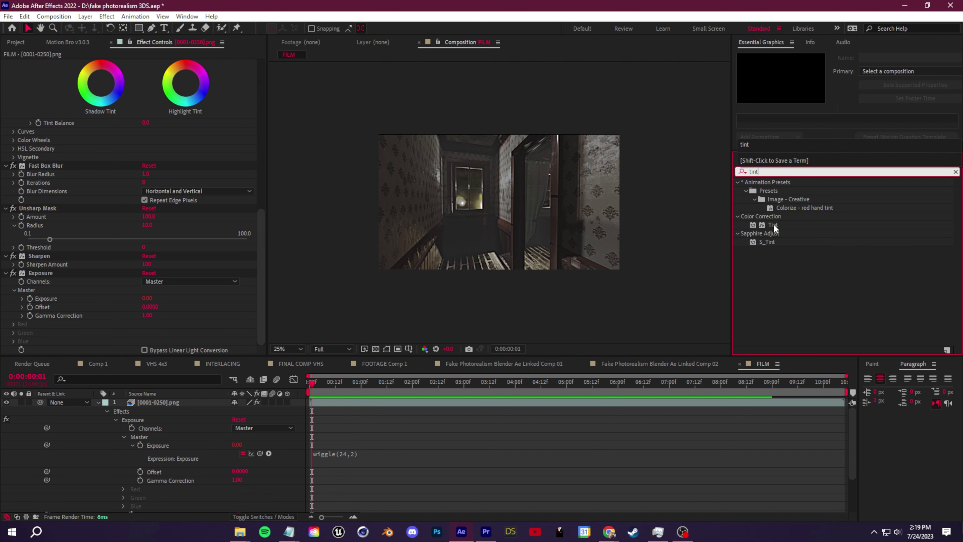
left_click(774, 224)
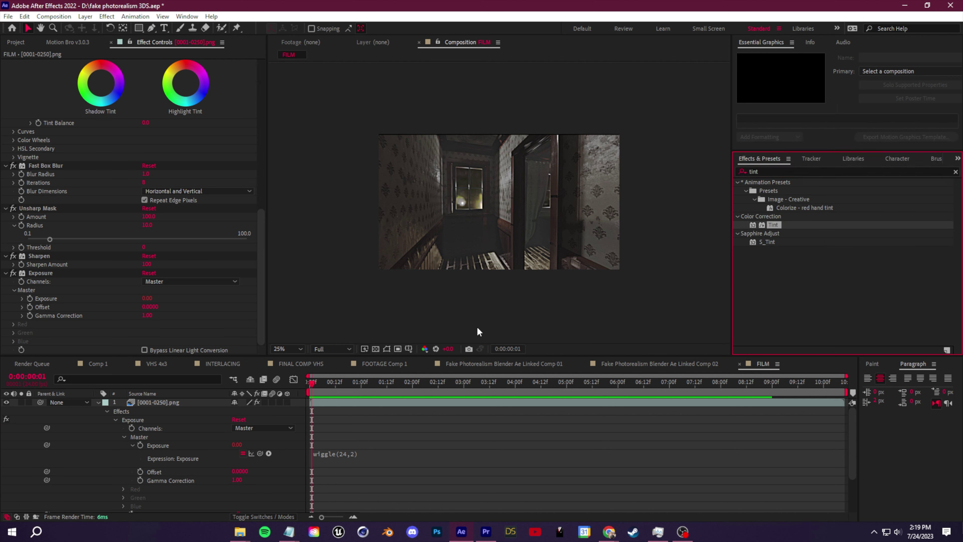
left_click(97, 402)
scroll(262, 266, "up", 6)
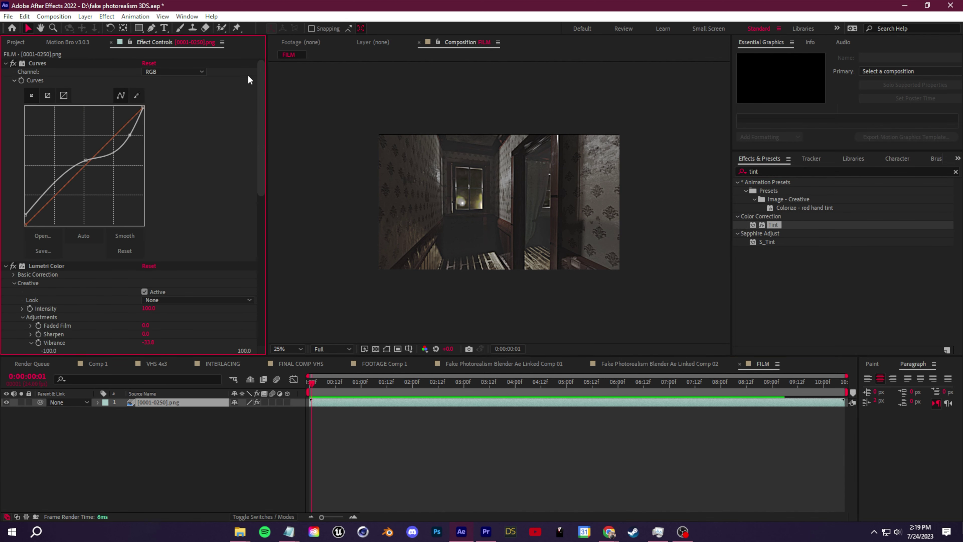
left_click(5, 63)
left_click(5, 72)
left_click(5, 80)
left_click(5, 89)
left_click(5, 98)
left_click(5, 106)
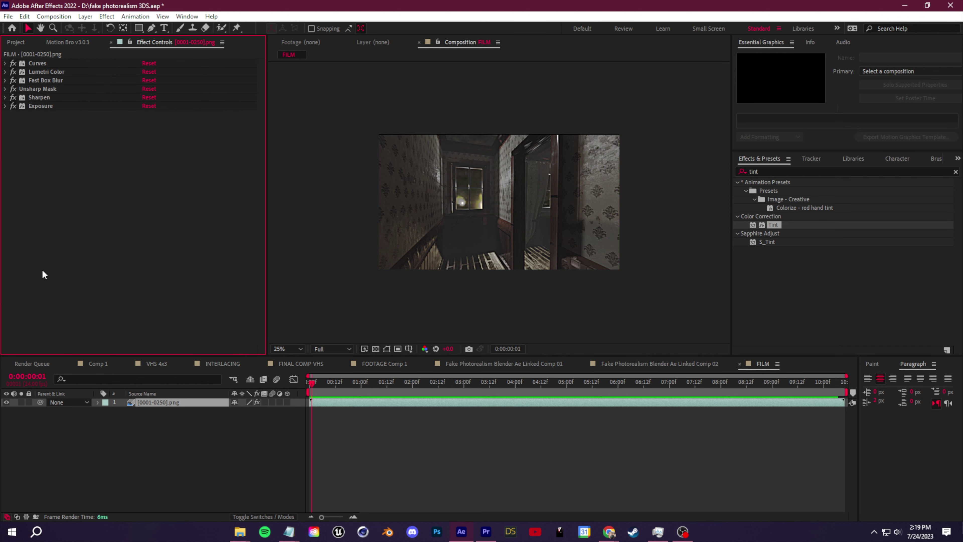
Apply the Tint effect below Exposure on the footage layer to turn it black and white
right_click(185, 455)
mouse_move(253, 340)
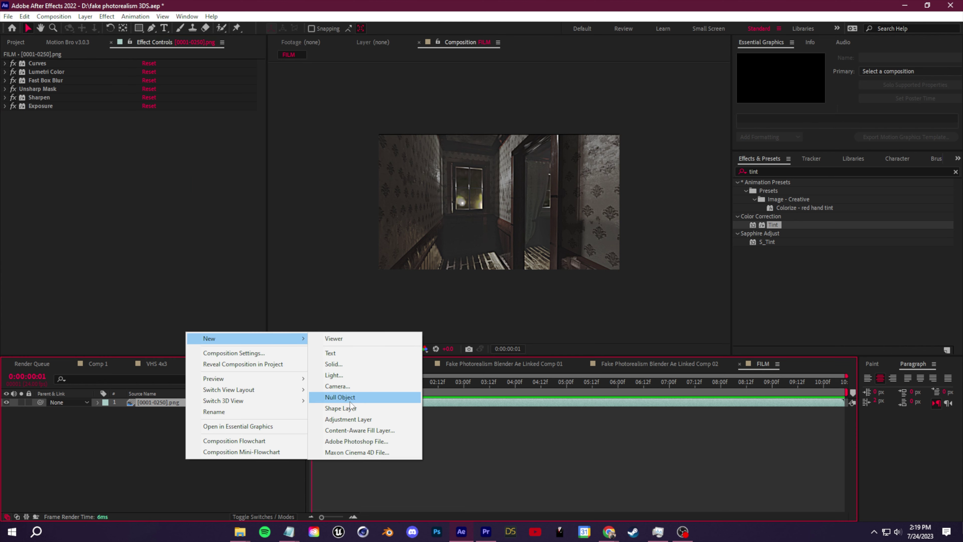
left_click_drag(773, 225, 31, 163)
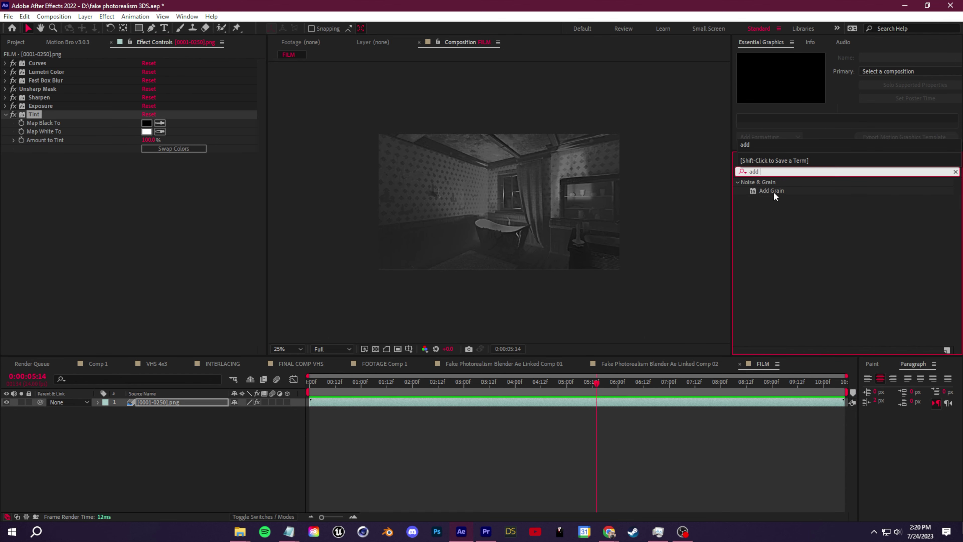
Apply the Add Grain effect to the footage layer and make its grain Monochromatic
double_click(772, 190)
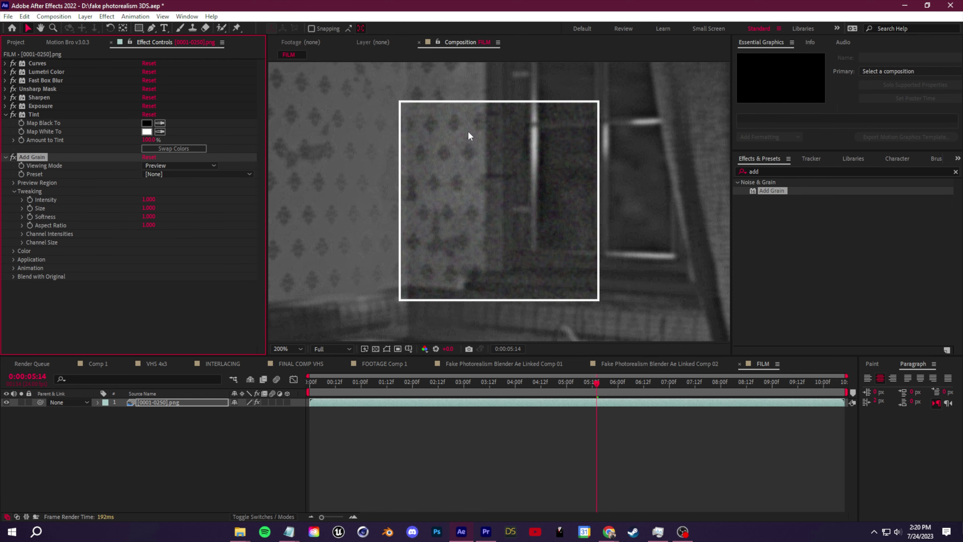
left_click(172, 251)
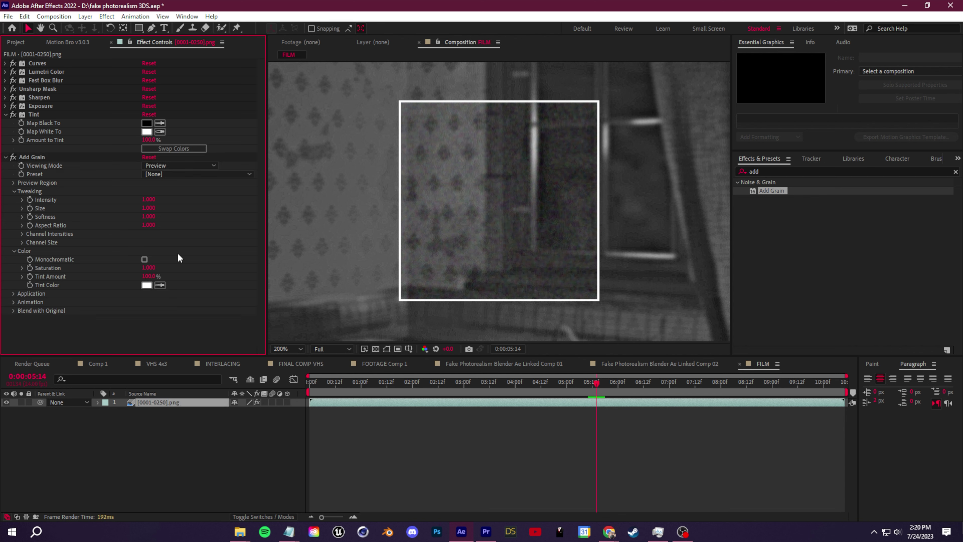
left_click(145, 260)
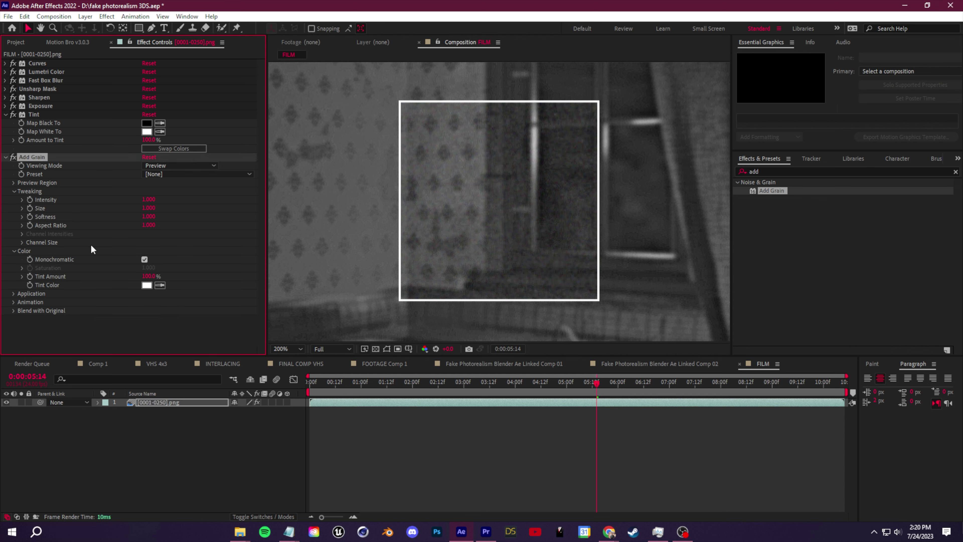
Lower the Add Grain Intensity to about 0.3 and Size to 0, and set its Viewing Mode to Final Output
mouse_move(149, 199)
left_mouse_down()
mouse_move(158, 223)
mouse_move(182, 208)
mouse_move(141, 204)
left_mouse_up()
left_click(22, 200)
left_click_drag(63, 213, 44, 213)
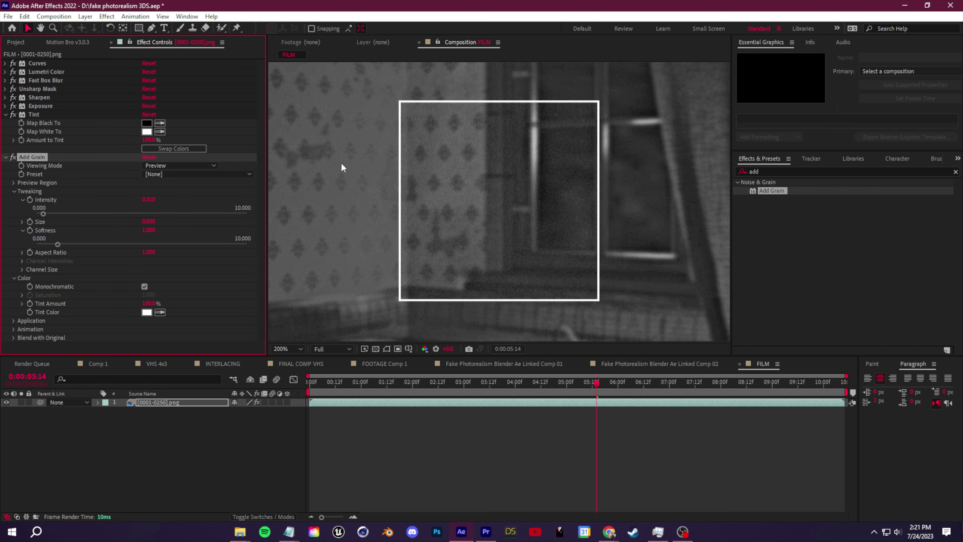
left_click(170, 166)
left_click(190, 202)
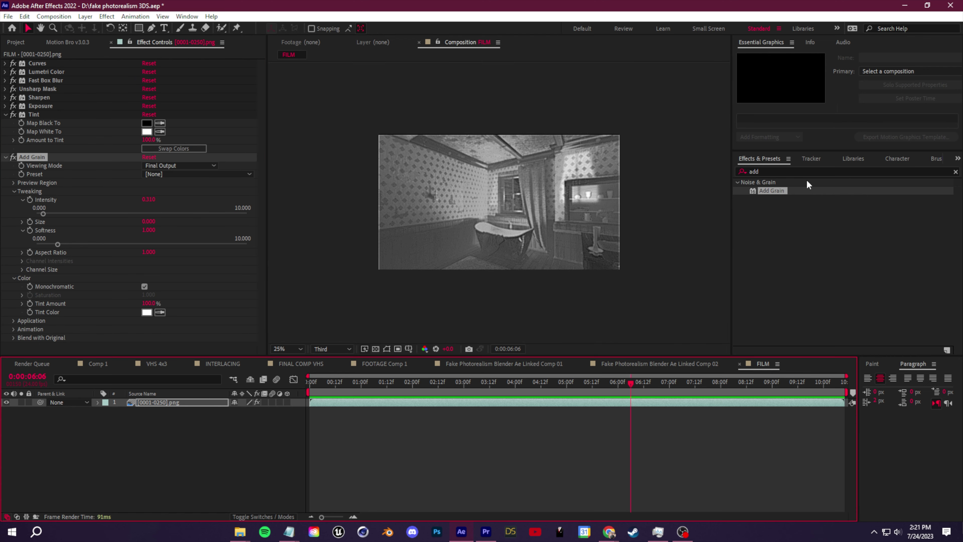
Apply the CC Vignette effect to the footage layer, raise its Amount well above 100 and preview the result
left_click(783, 171)
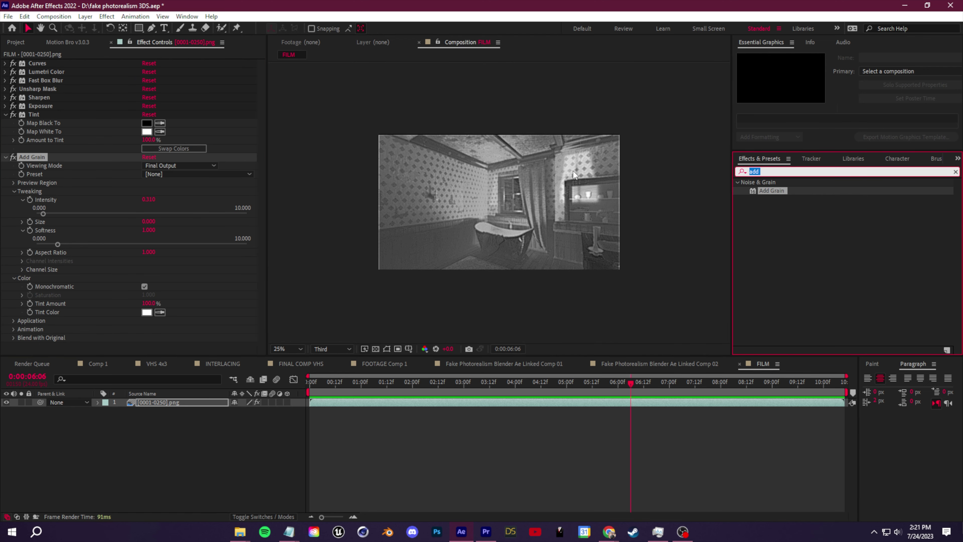
type("cc vig")
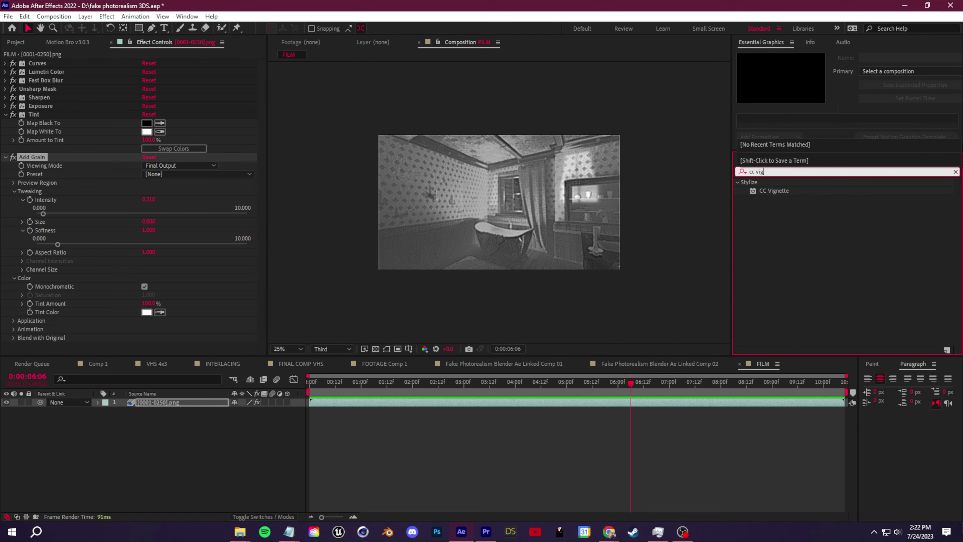
double_click(774, 190)
scroll(261, 280, "down", 3)
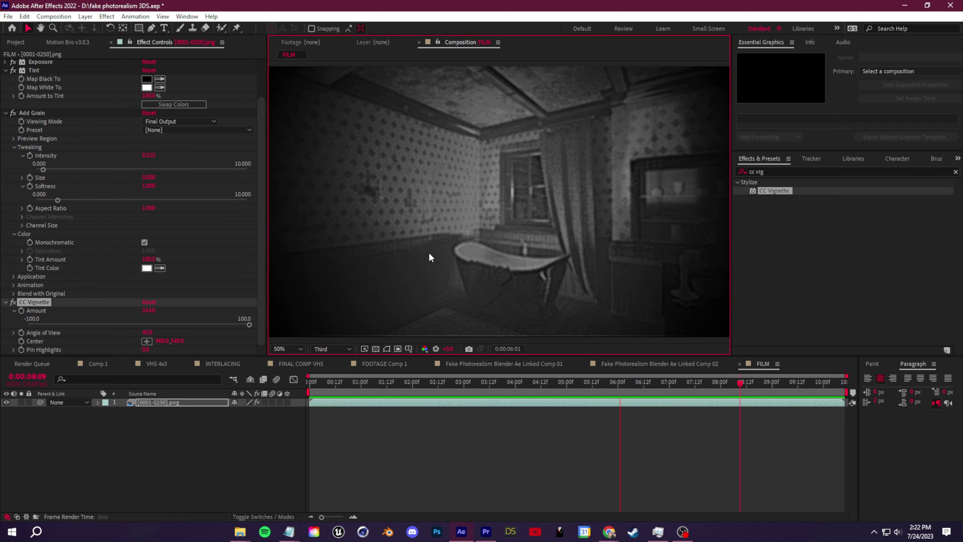
scroll(428, 253, "down", 2)
key("space")
Apply the Posterize Time effect to the footage layer with a Frame Rate of 18 and preview the choppier motion
left_click(774, 170)
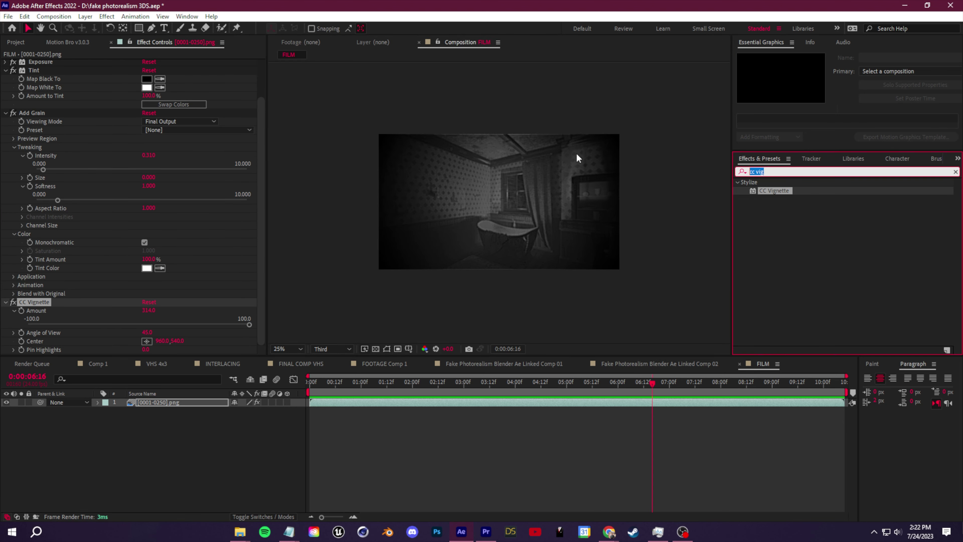
type("poster")
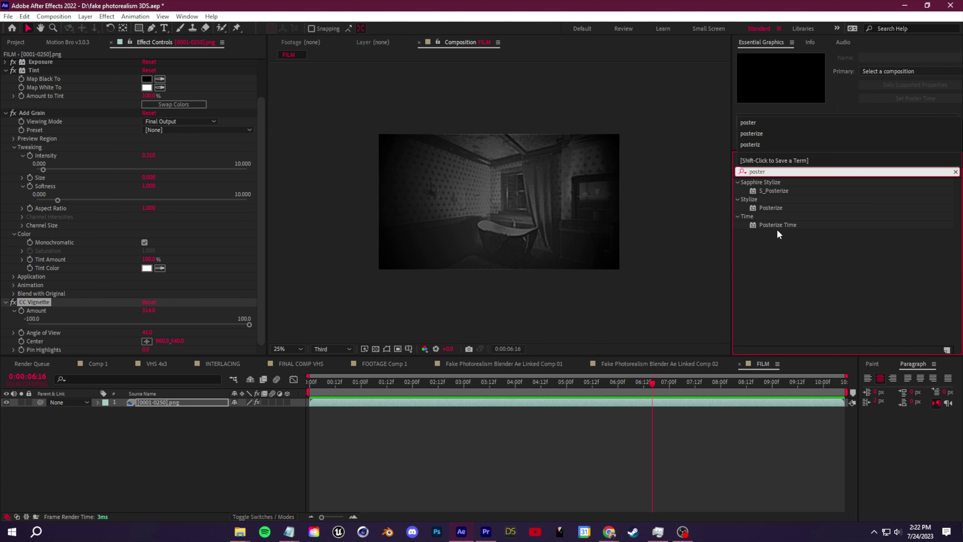
double_click(777, 227)
left_click(148, 349)
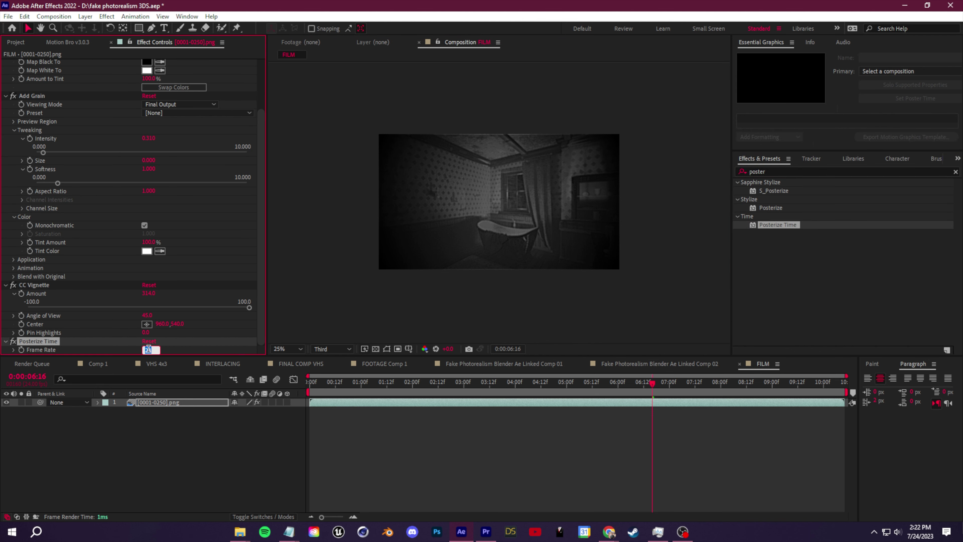
type("18")
key("Return")
key("space")
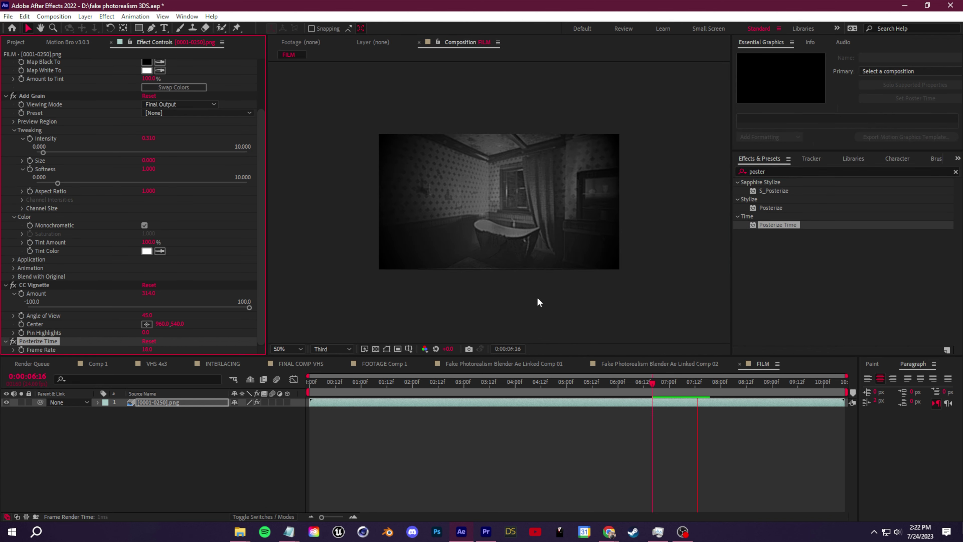
scroll(527, 298, "down", 2)
left_click(635, 383)
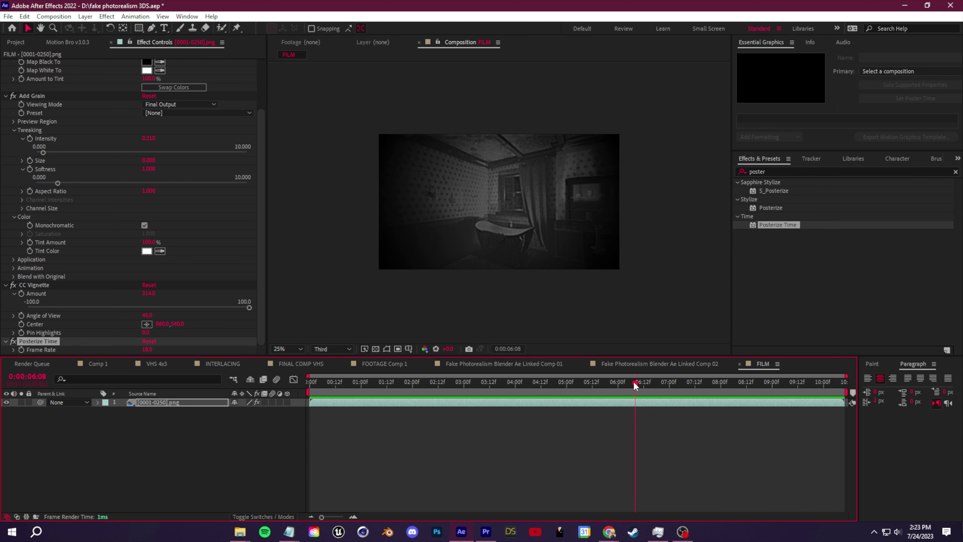
Bring snow and old film overlay.mp4 from File Explorer into FILM as the layer above the footage
left_click(782, 173)
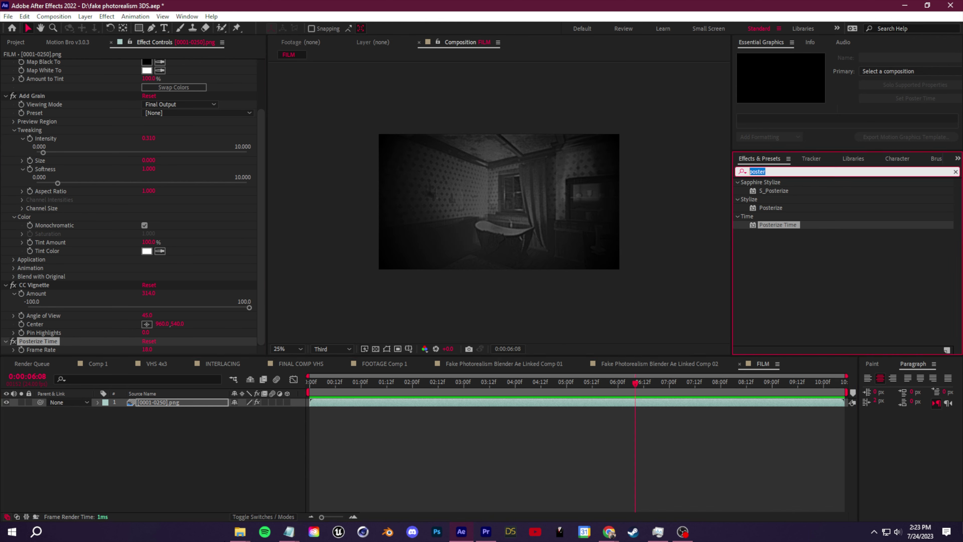
mouse_move(240, 531)
left_click(133, 490)
left_click(314, 316)
left_click_drag(243, 243, 223, 412)
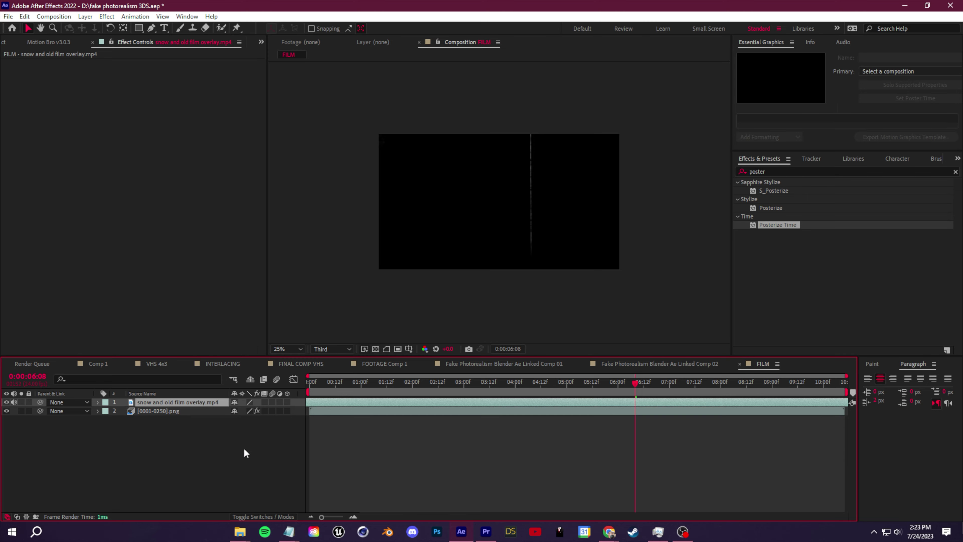
Show the layer mode column and open the blending mode choices for the snow and old film overlay layer
left_click(288, 515)
left_click(243, 402)
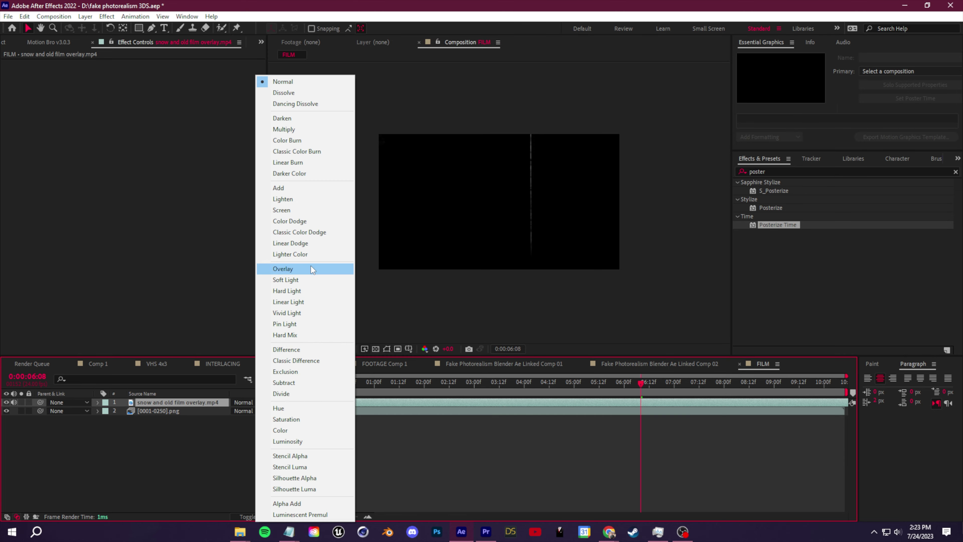